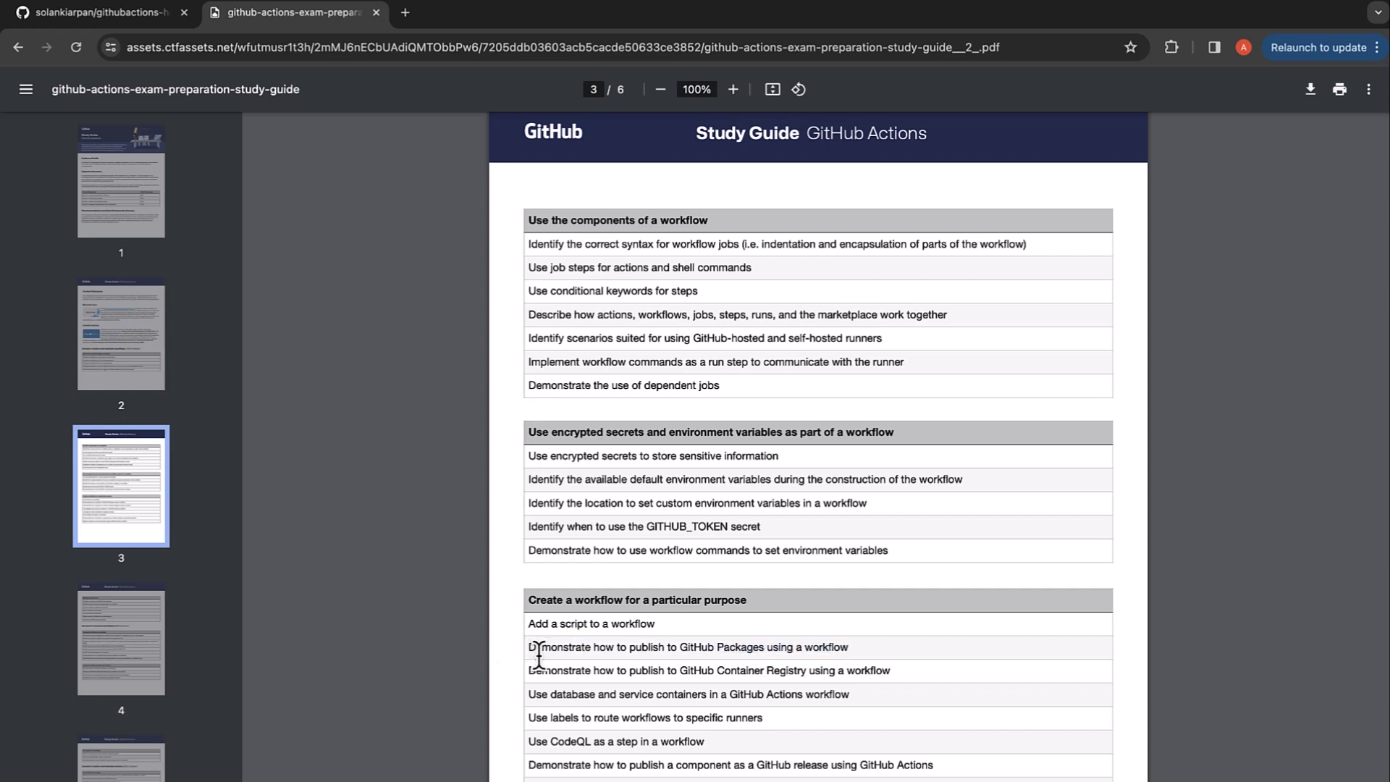
Step: Highlight the study-guide objective about publishing to GitHub Container Registry, then clear it
drag(539, 669, 540, 672)
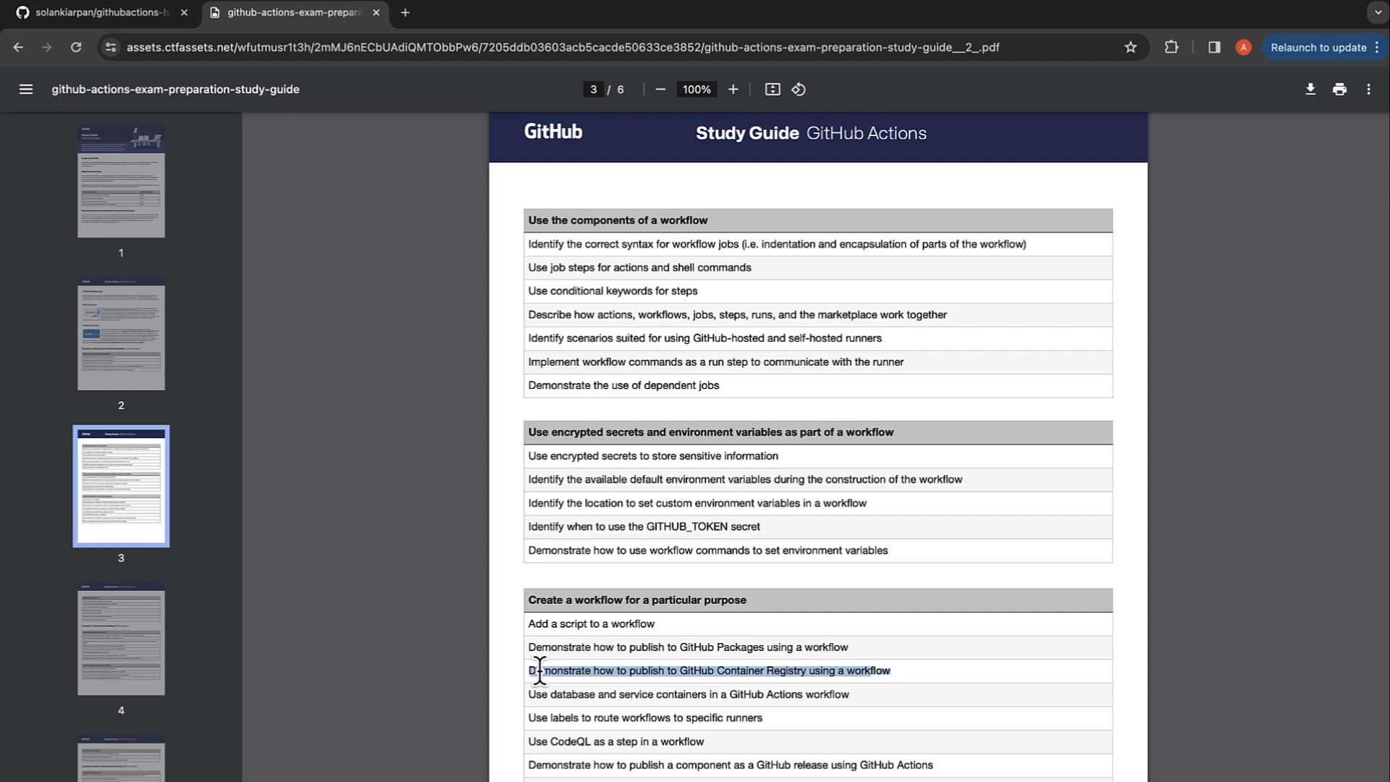
click(505, 624)
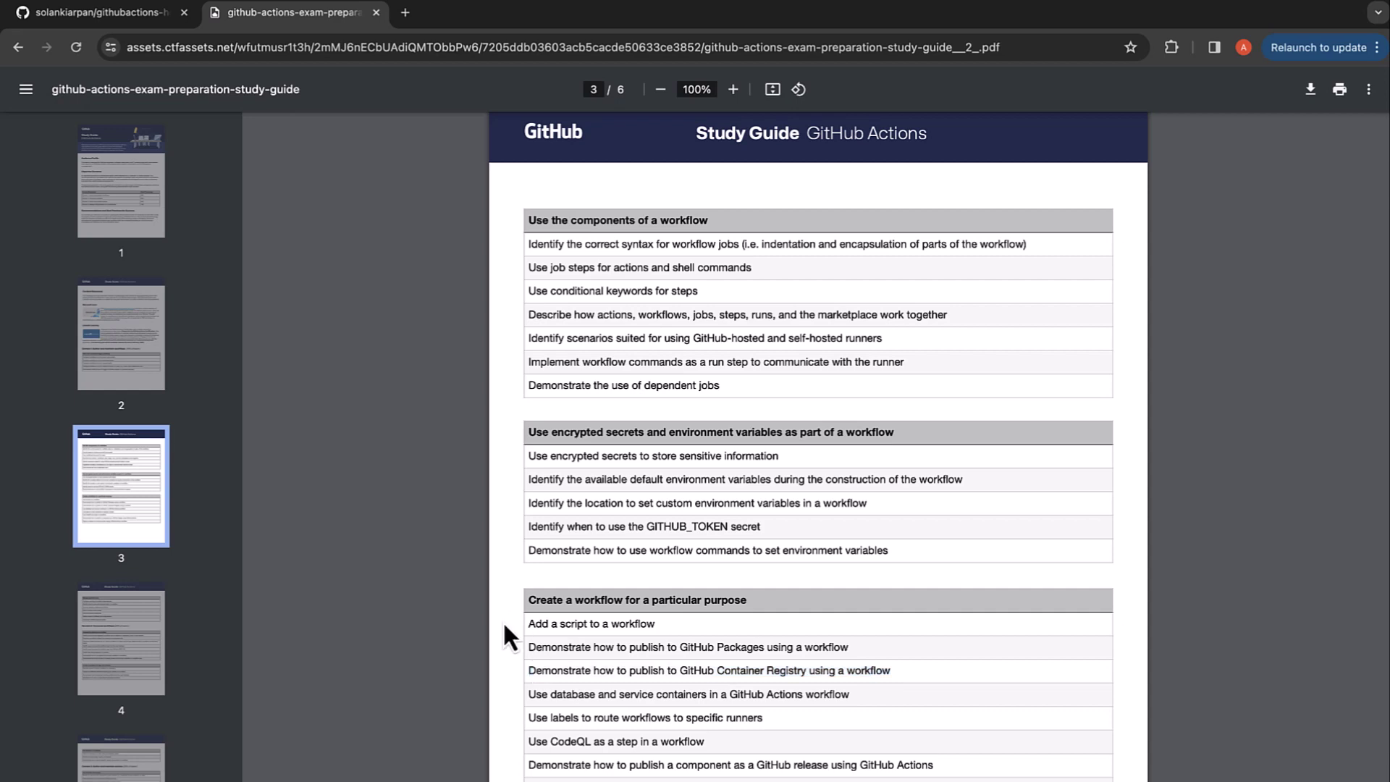
Step: Return to githubactions-hello and start a new file inside .github/workflows
click(106, 17)
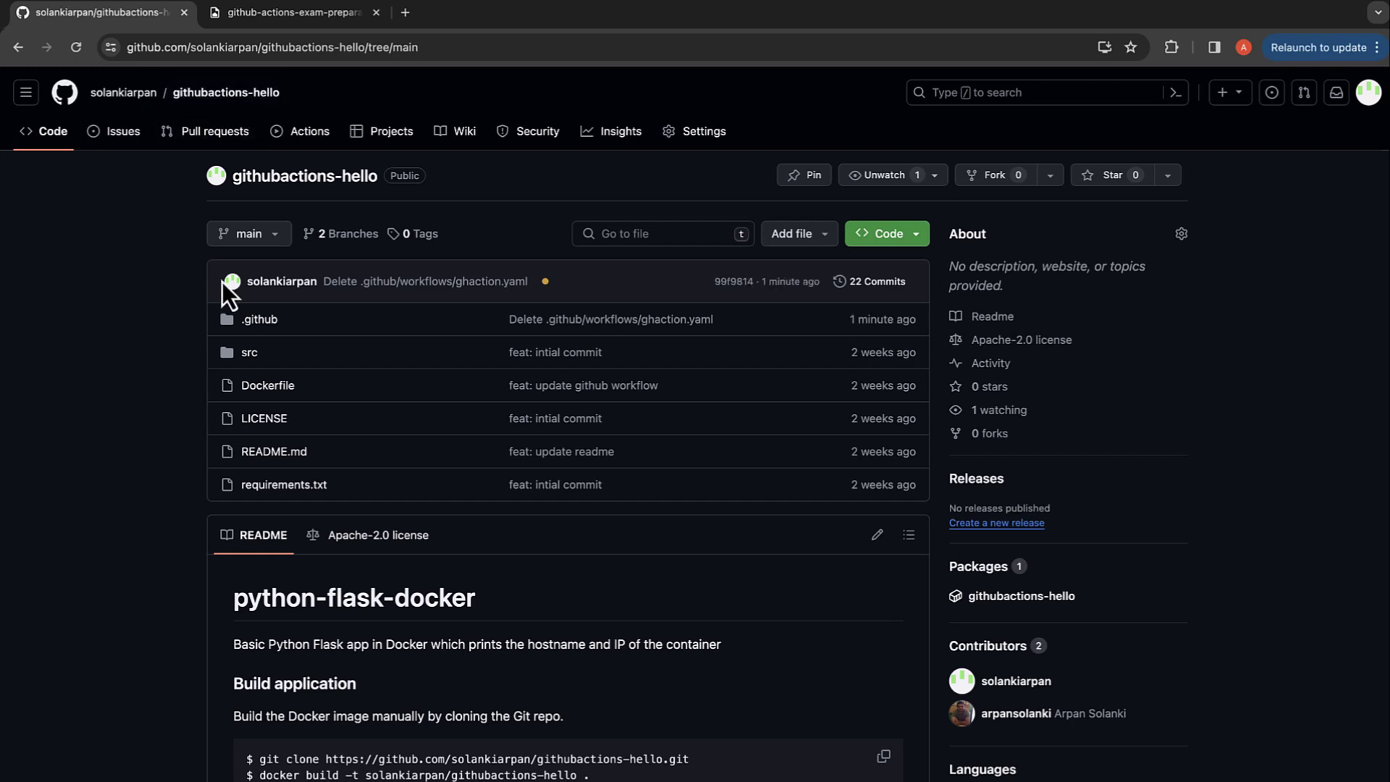
click(261, 321)
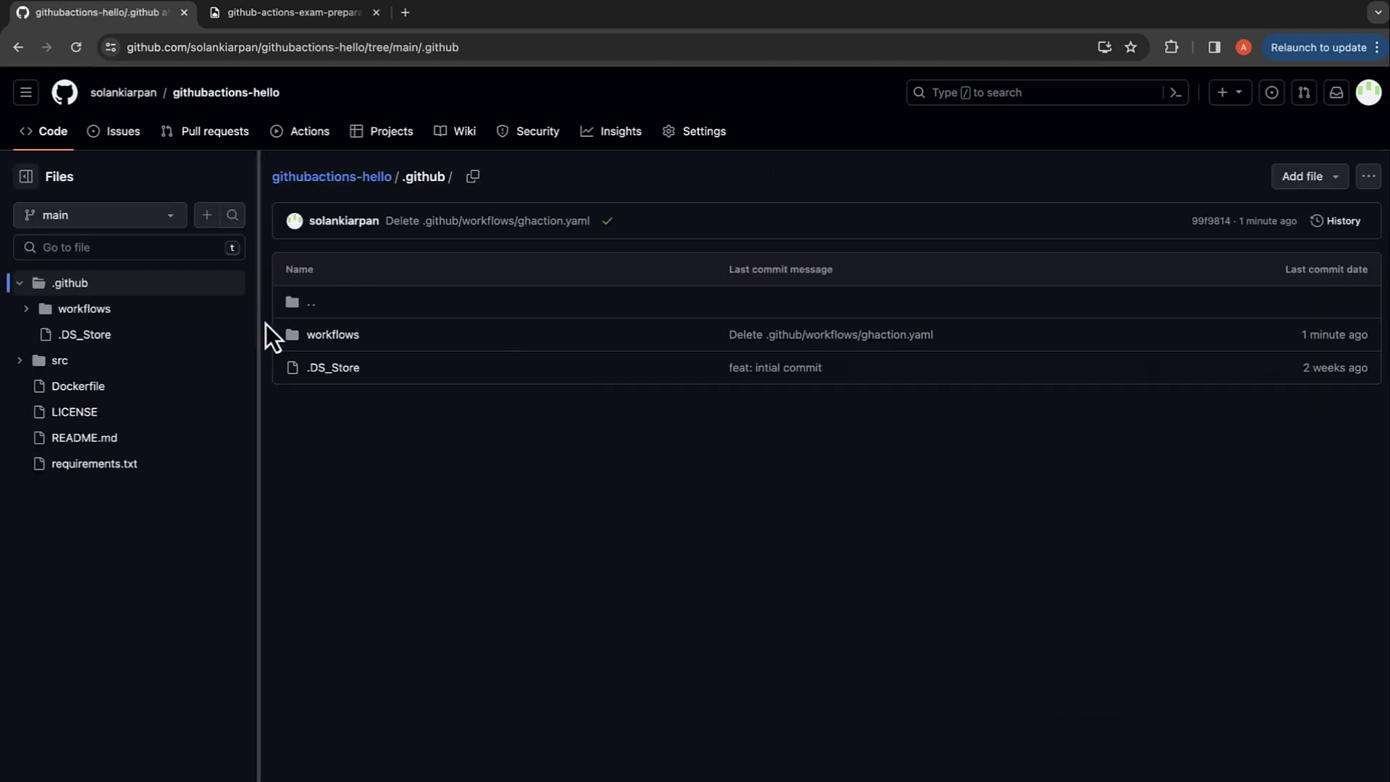
click(320, 337)
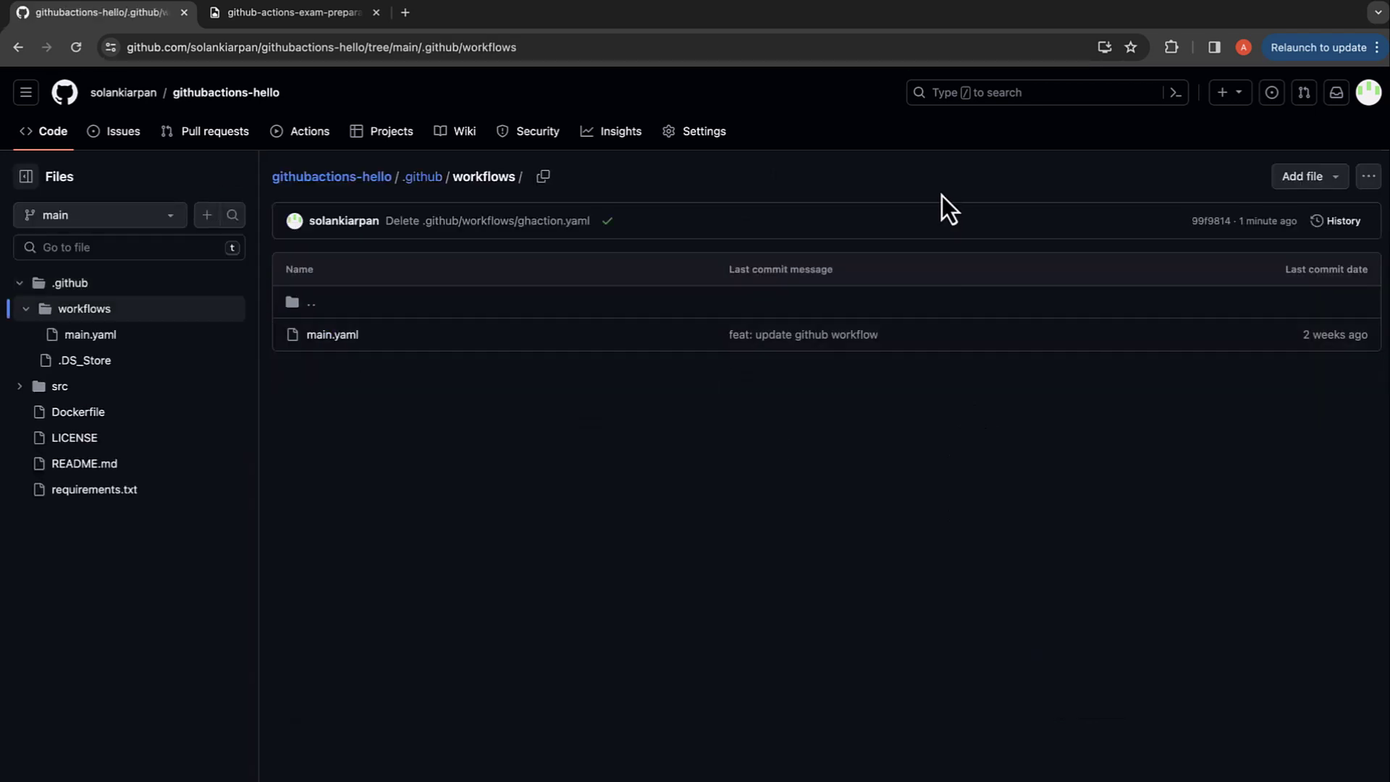
click(1297, 177)
Step: Name the new workflow file ghcr-publish.yaml
click(1272, 215)
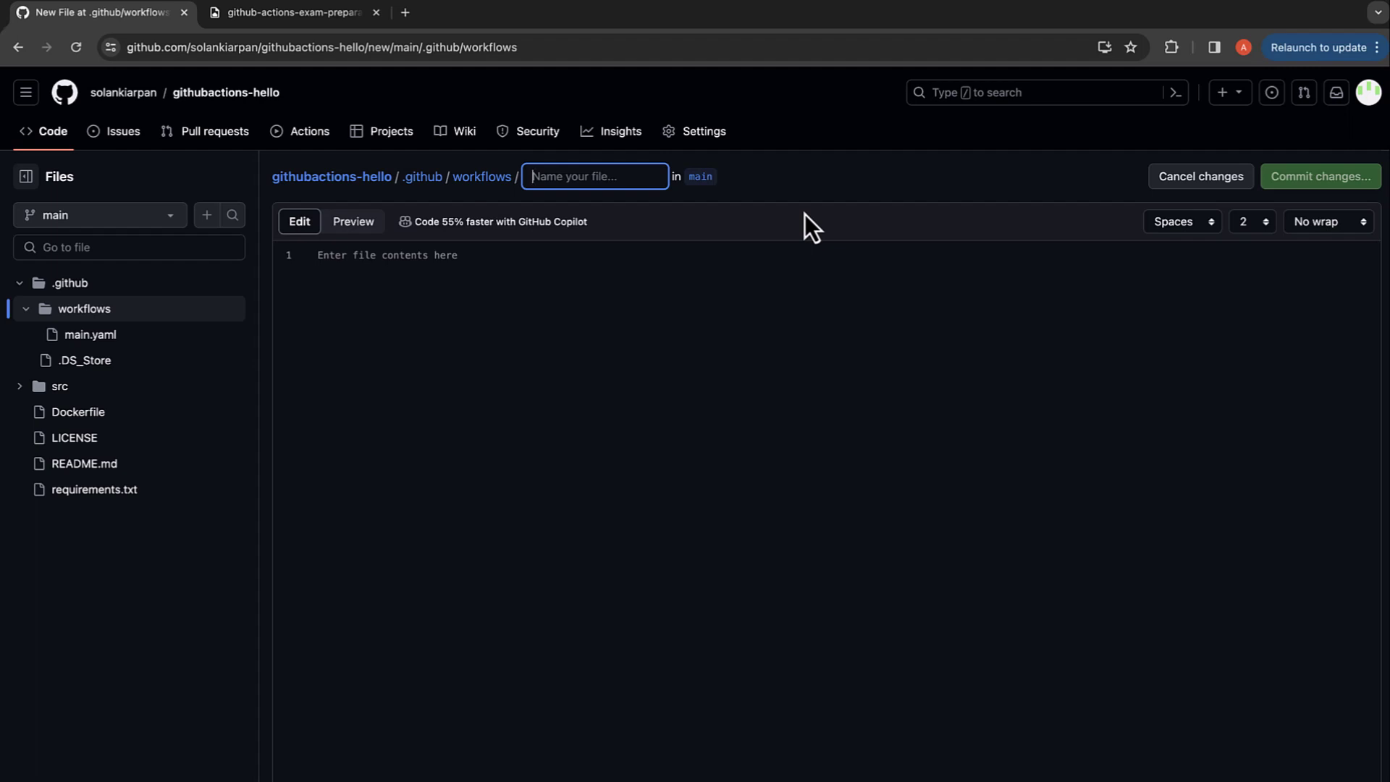
text(ghcr)
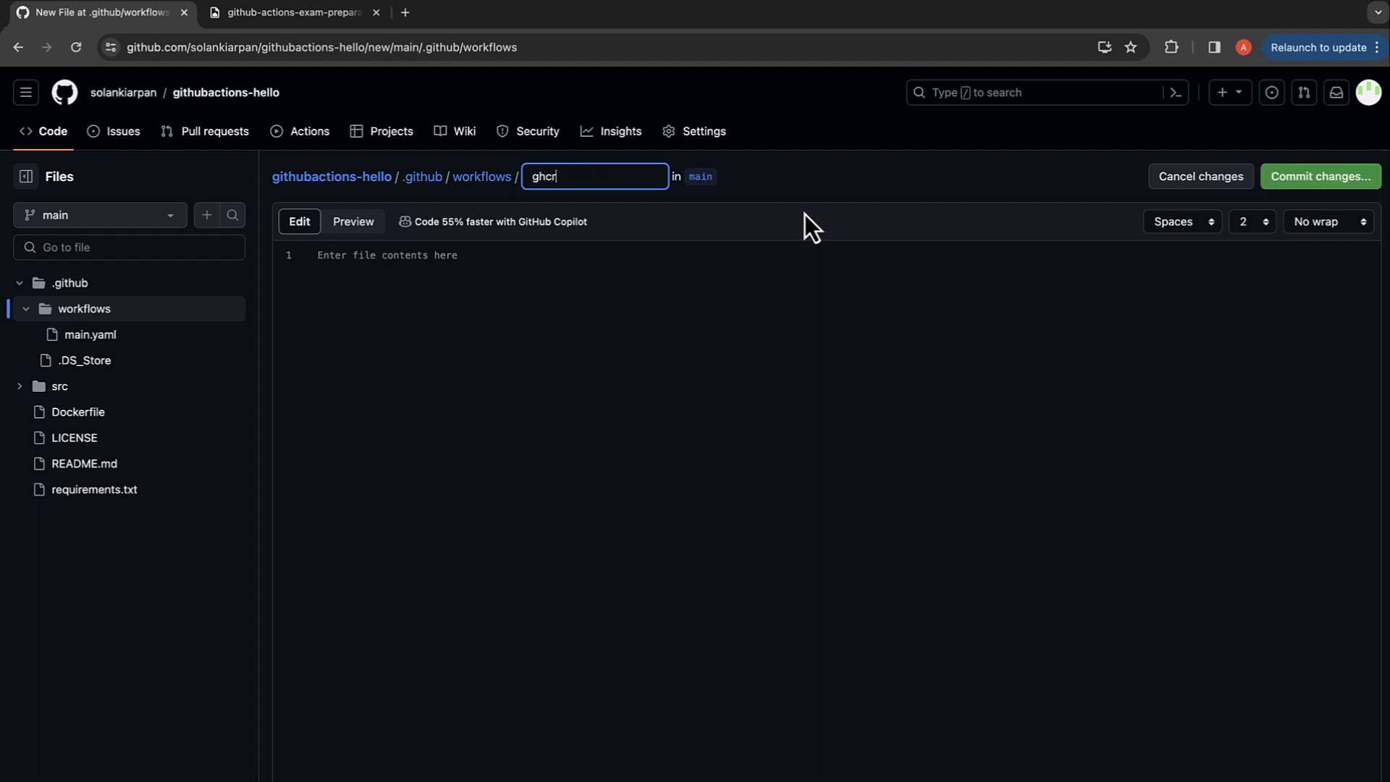
text(-publish.y)
text(aml)
Step: Write the workflow header: name Deploy Images to GHCR, on push to main, job push-to-ghcr on ubuntu-latest
click(573, 293)
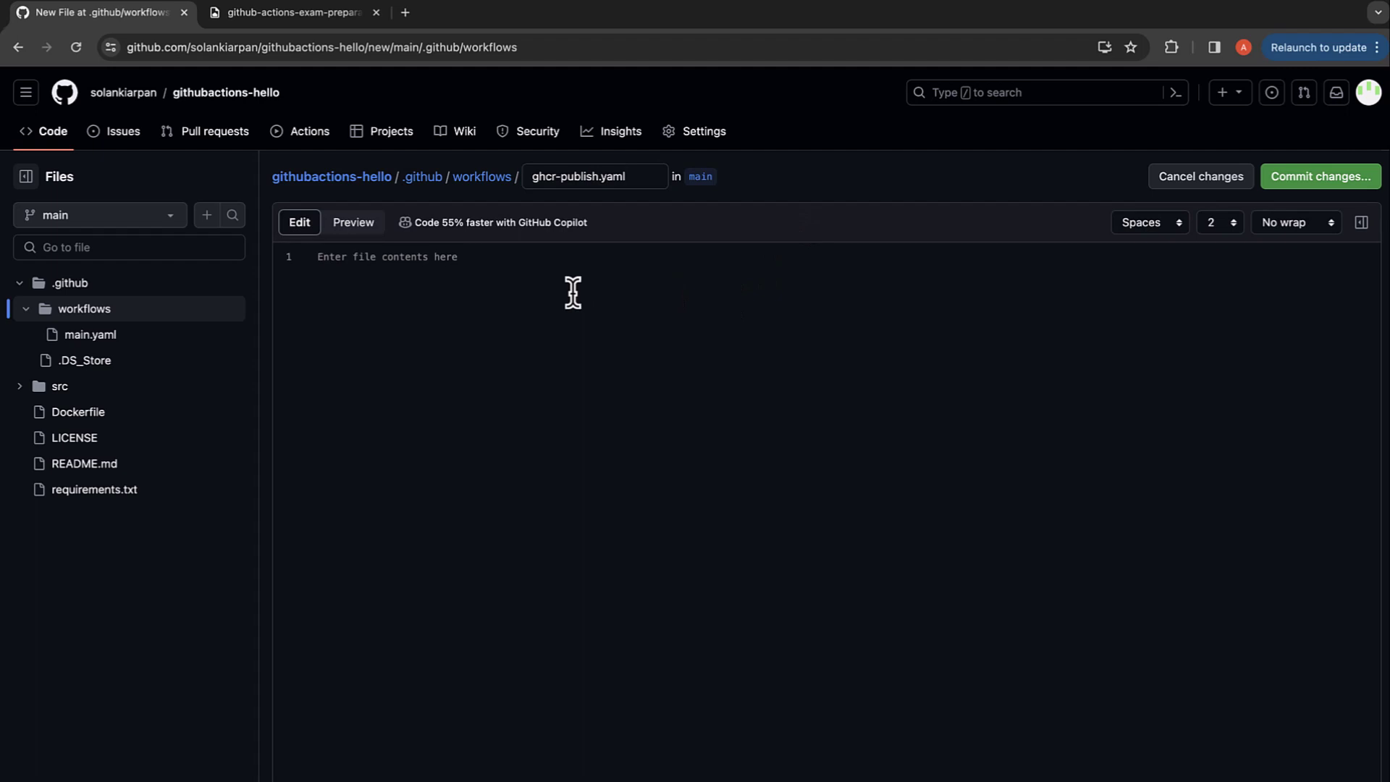
text(name)
text(:)
text( Depl)
text(oy )
text(Images to GH)
text(CR )
text(o)
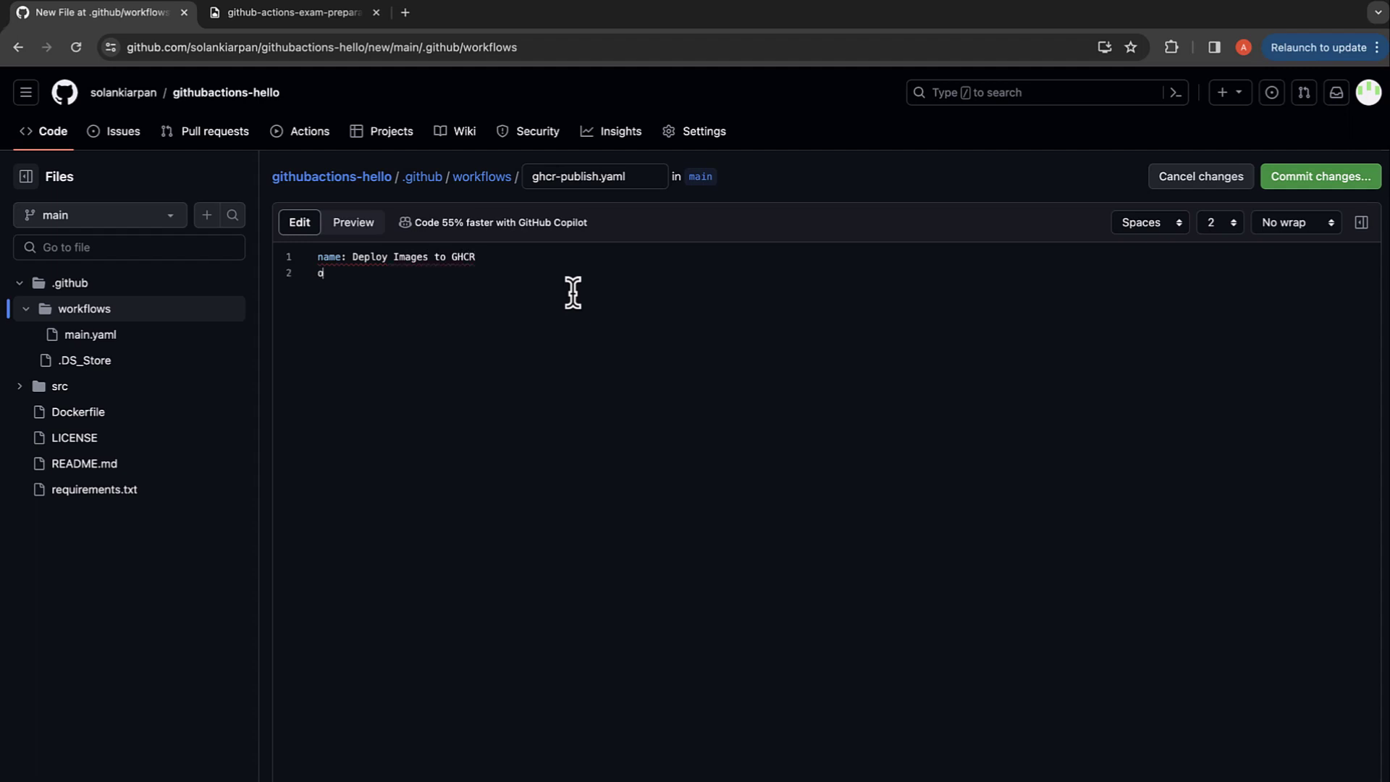
text(n:)
key(Return)
text(pu)
text(sh:)
key(Return)
text(branches)
text(:       )
text(- ma)
text(in)
key(Return)
text(jobs:)
key(Return)
text(pu)
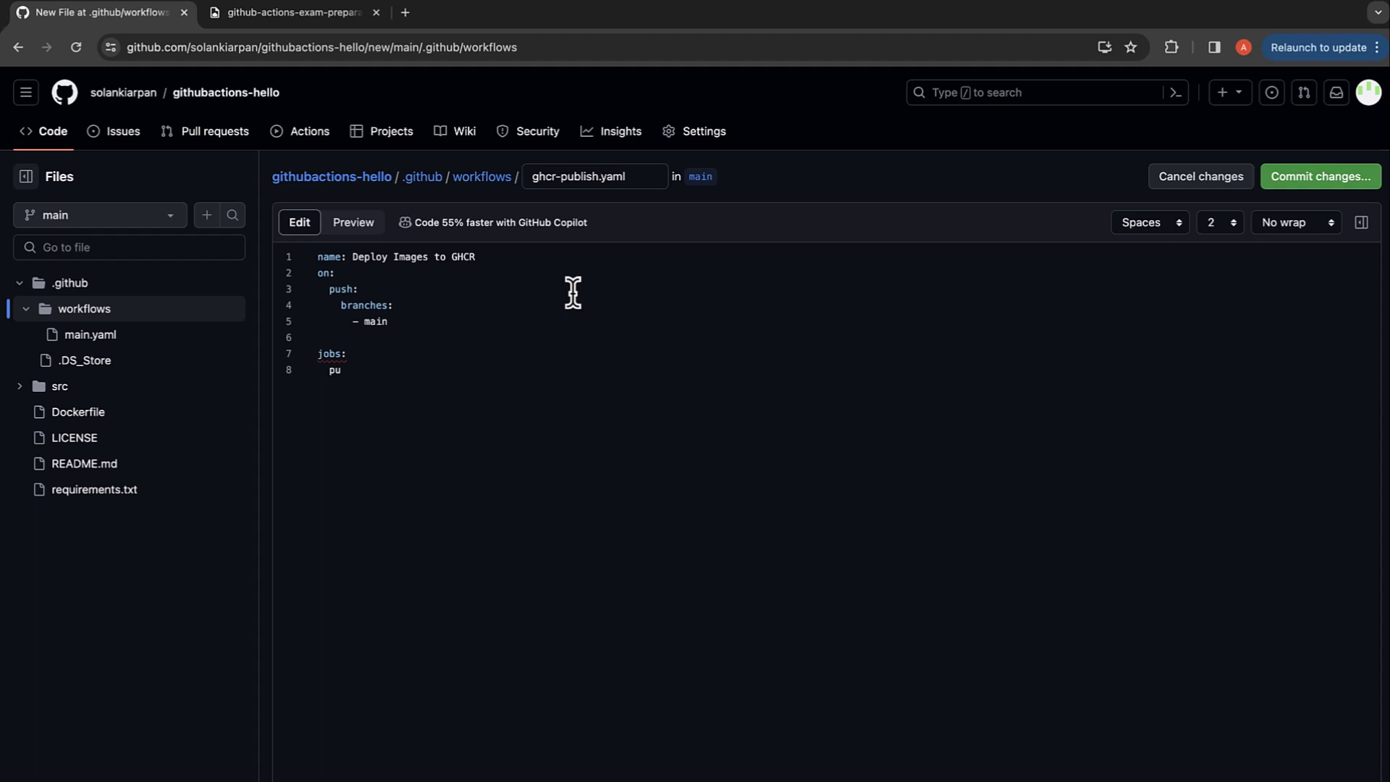
text(sh)
text(-to)
text(-ghcr:     )
text(ru)
text(ns: )
text(ub)
text(un)
text(tu-late)
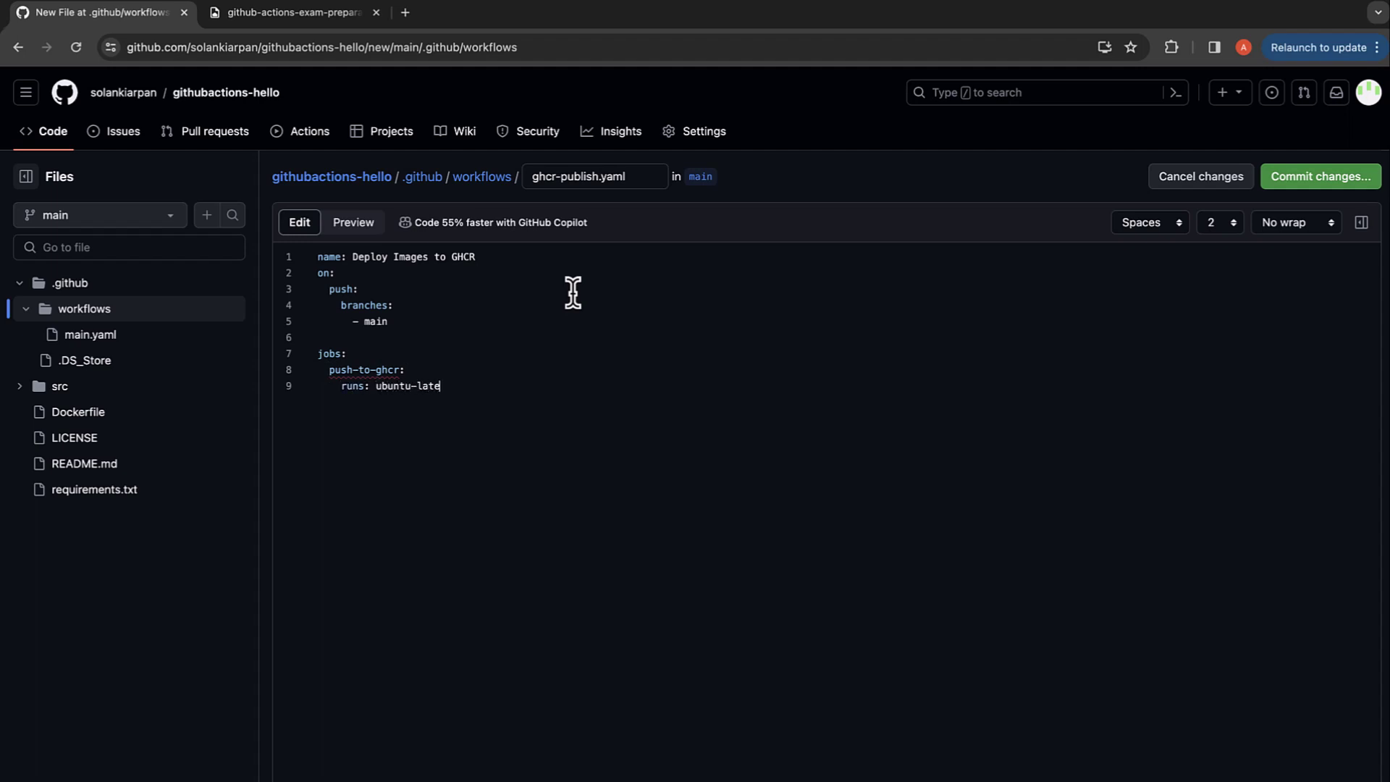
text(st)
Step: Add the job's permissions block with contents: read and package: write
key(Return)
text(p)
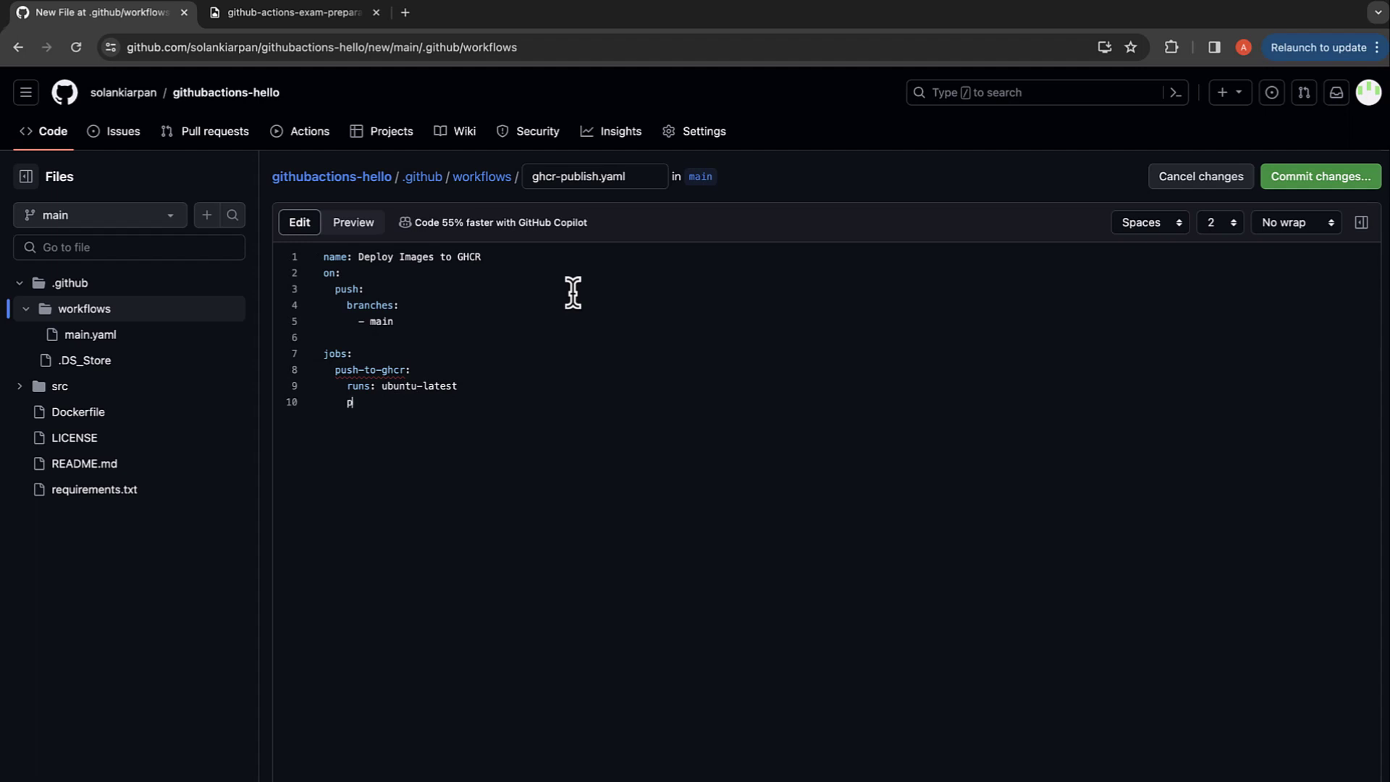
text(ermssions:)
key(BackSpace)
key(BackSpace)
key(BackSpace)
key(BackSpace)
key(BackSpace)
key(BackSpace)
text(i)
text(ssions:)
key(Return)
text(conte)
text(nts: read)
key(Return)
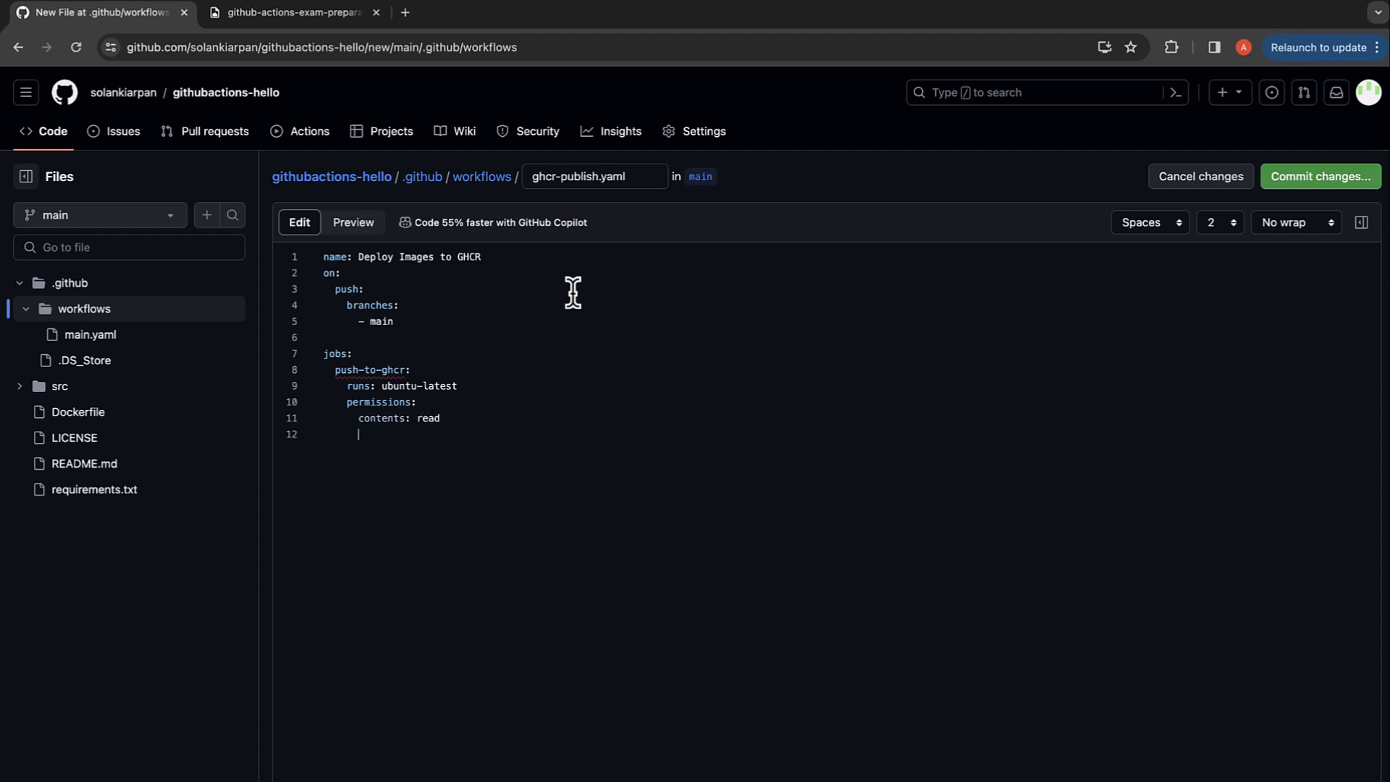
text(package: write)
Step: Begin the steps list with a 'Checkout Github Actions' step using actions/checkout
key(Return)
text(steps:)
key(Return)
text(- )
text(name: ')
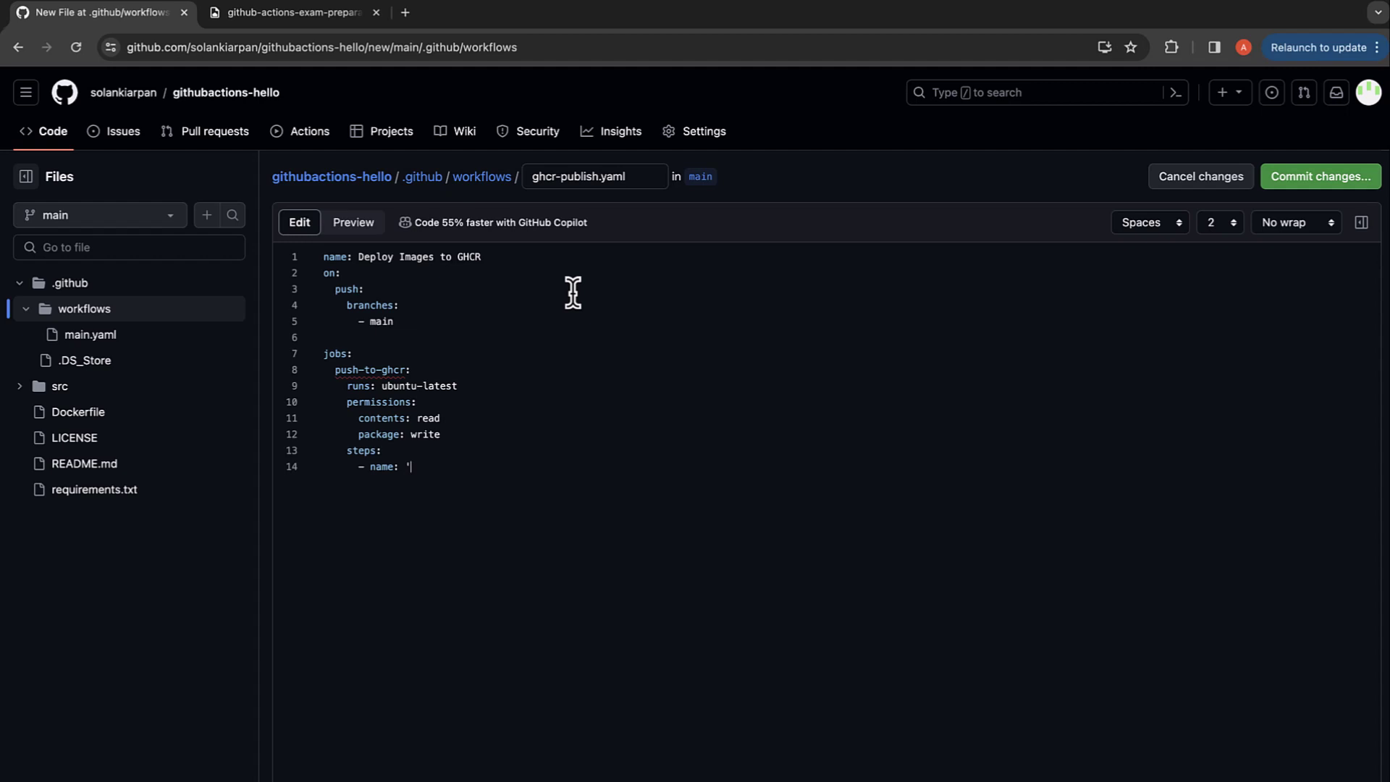
text(Checkout Github)
text( Actions')
key(Return)
text(uses)
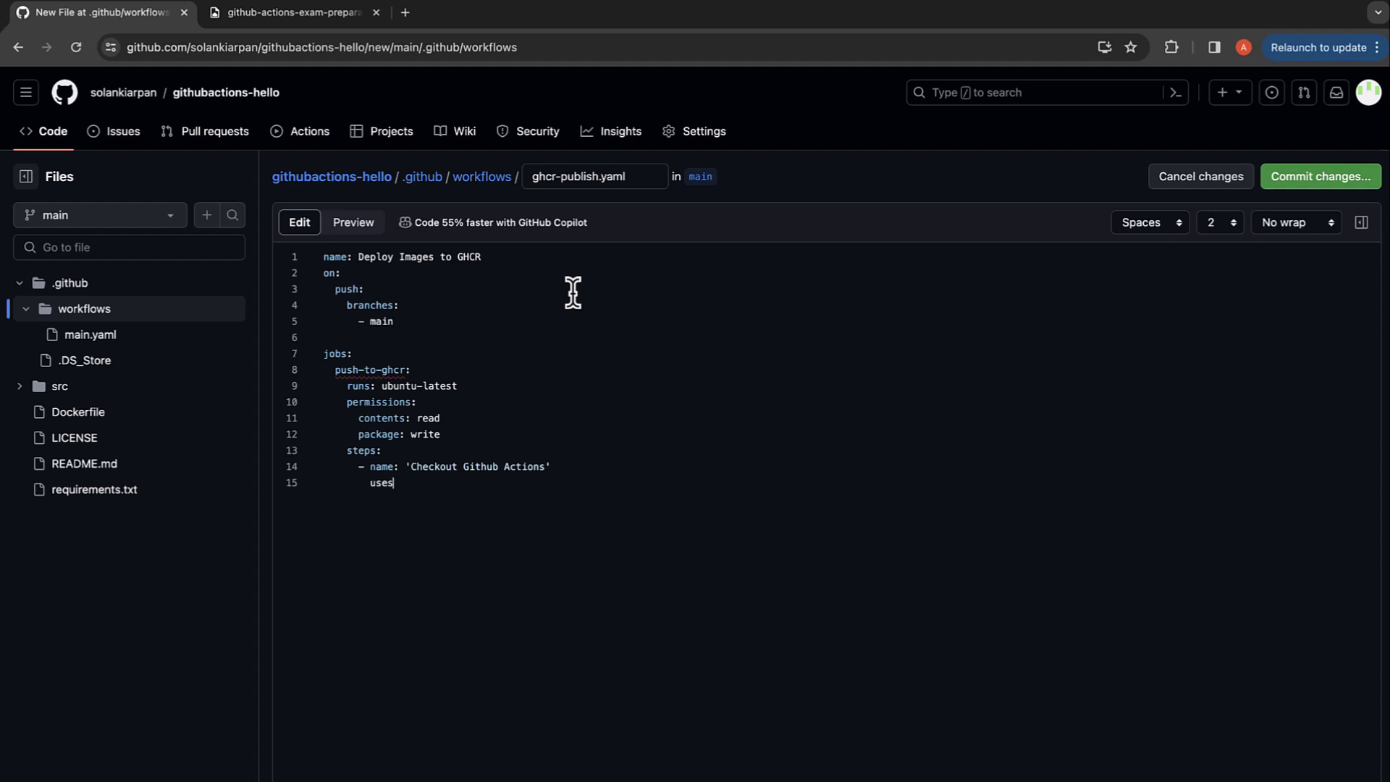
text(: a)
text(ctions/checkou)
text(t@v)
text(2)
Step: Finish checkout@v2 and add the 'Login to Gihub Container Registry' step using docker/login-action@v2 with a with: block
key(Return)
key(BackSpace)
text(- name: )
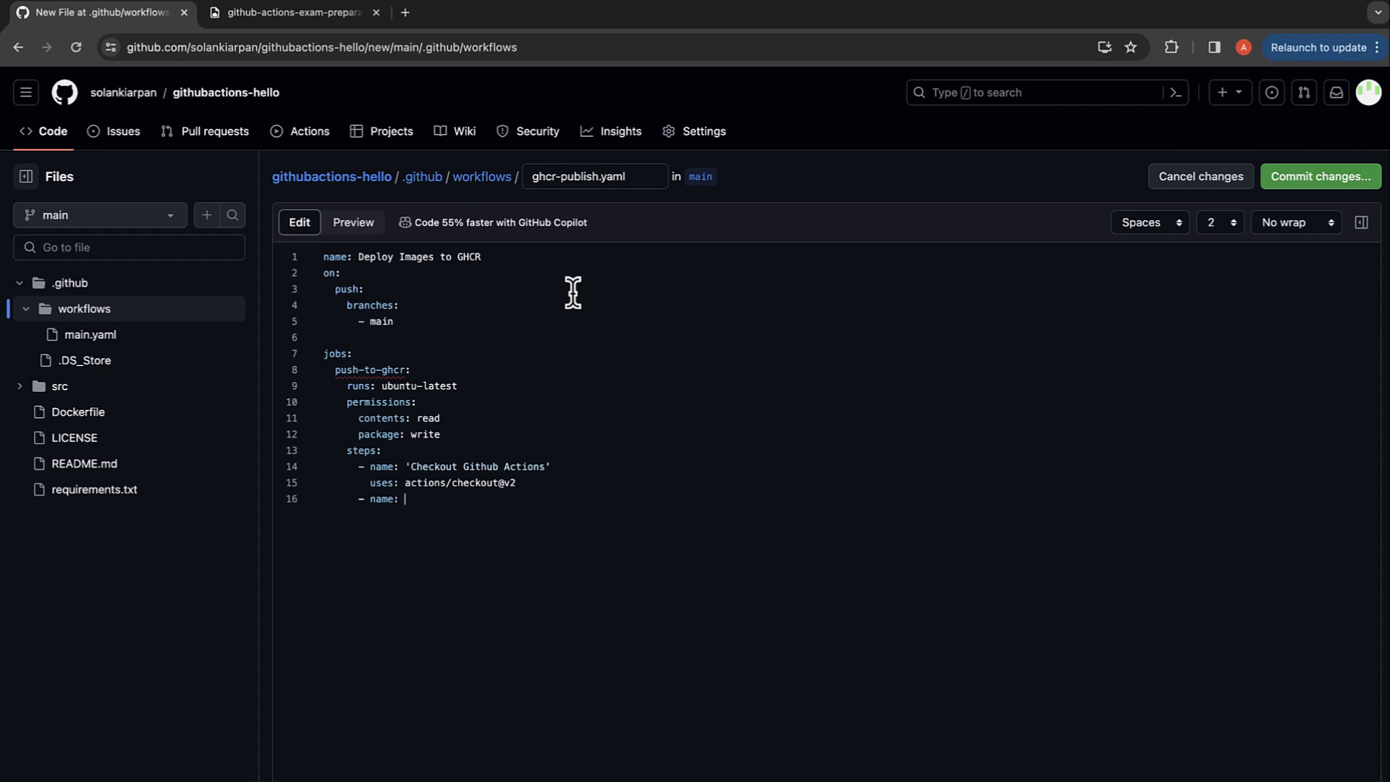
text(')
text(Login)
text( to Gih)
text(ub Container Regi)
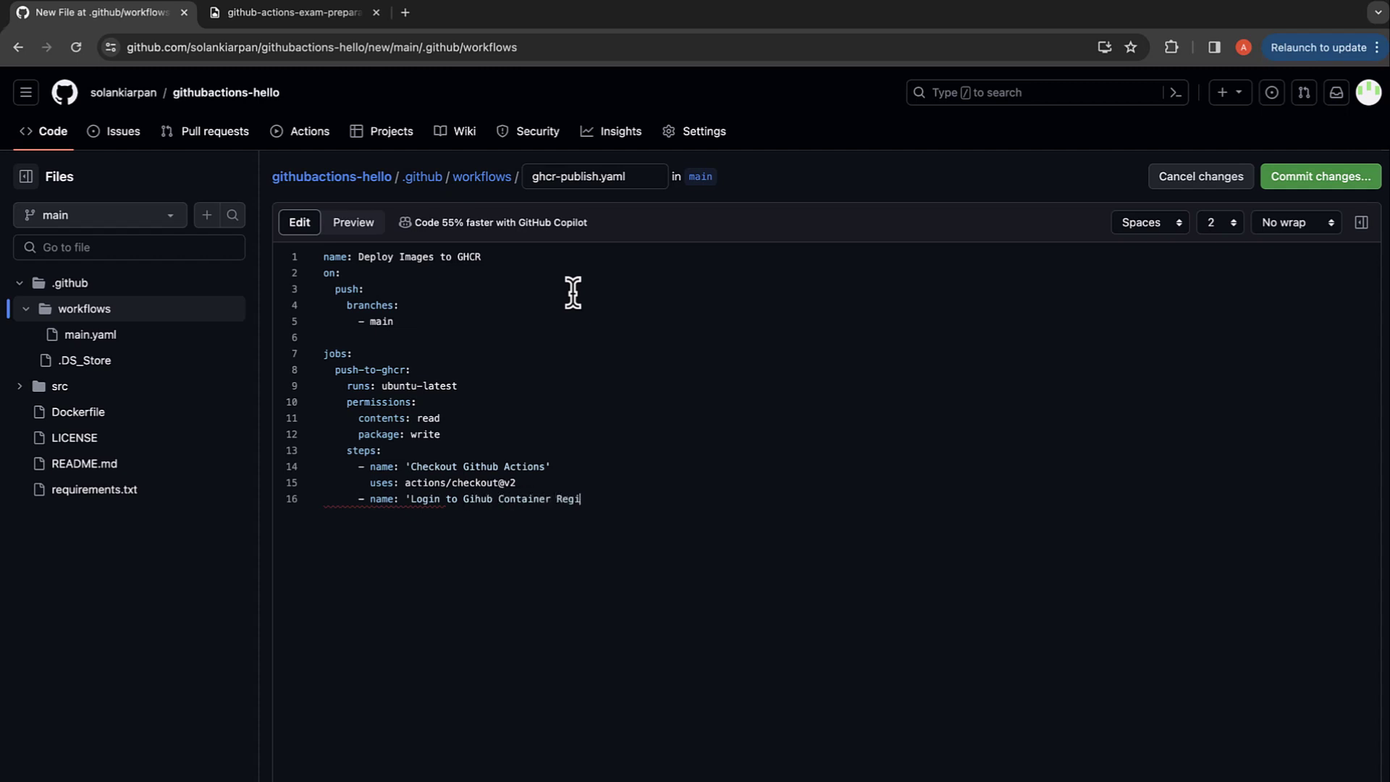
text(st)
text(ry)
text(')
key(Return)
text(uses: d)
text(ocker/l)
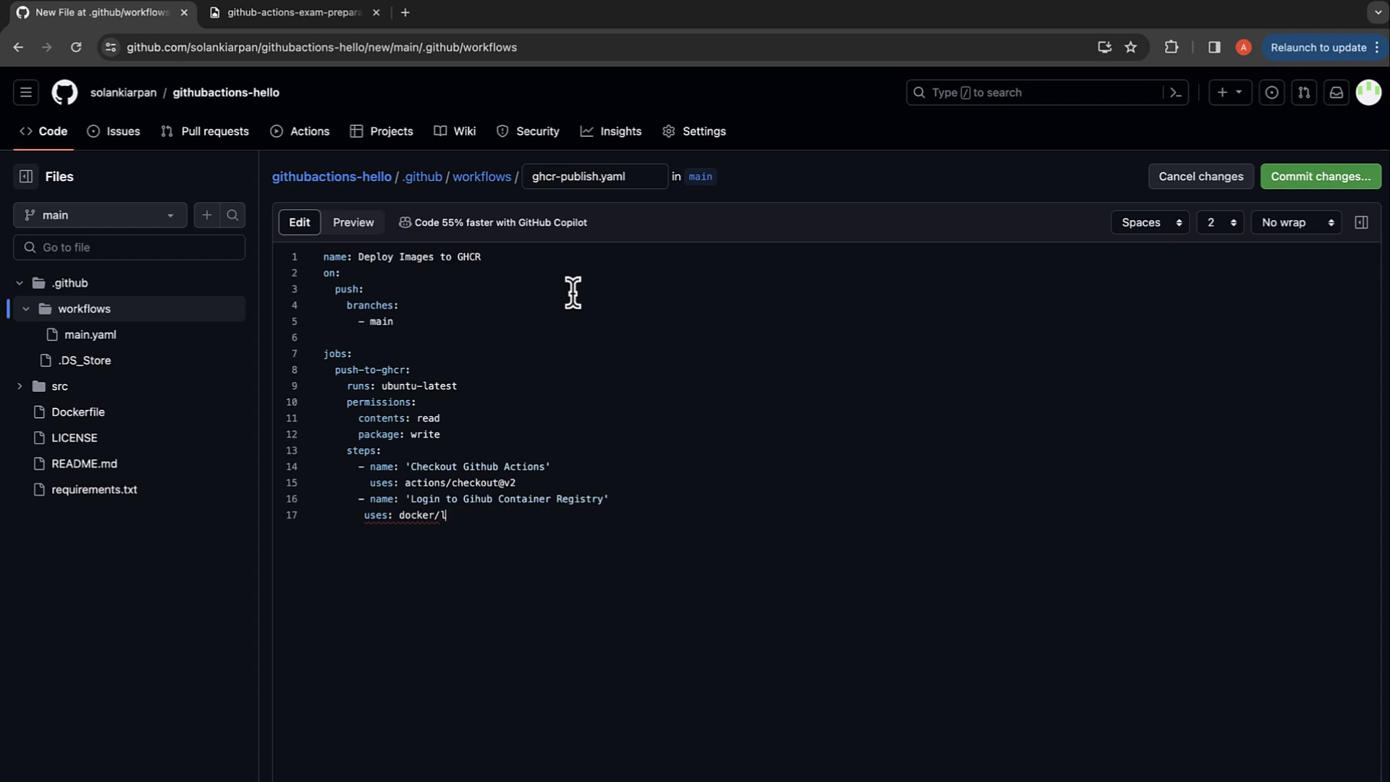
text(ogin-ac)
text(tion@v)
text(2)
key(Return)
key(Down)
key(End)
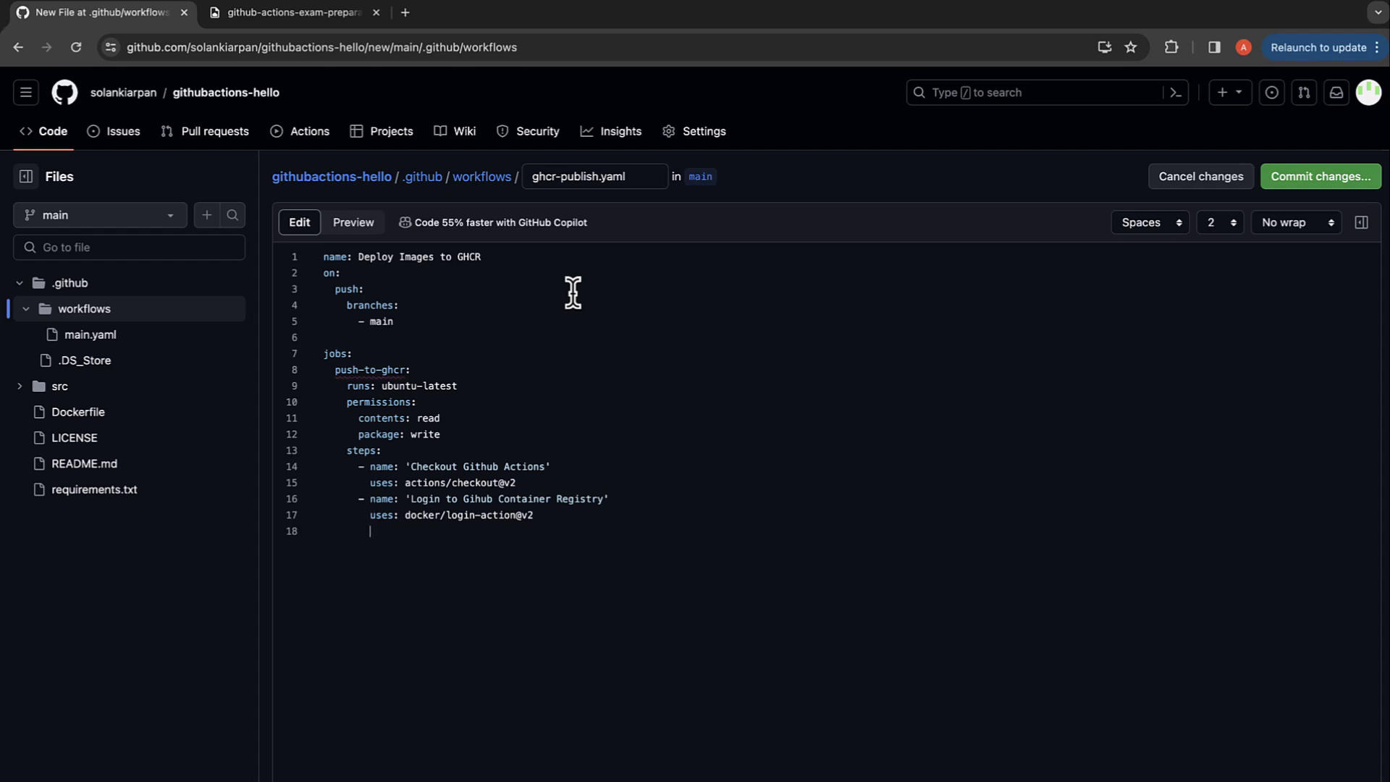
text(with:)
Step: Set the login step's registry ghcr.io, username ${{ github.actor }} and password ${{ secrets.GITHUB_TOKEN }}
key(Return)
text(registry)
text(: )
text(ghcr.io)
key(Return)
text(usern)
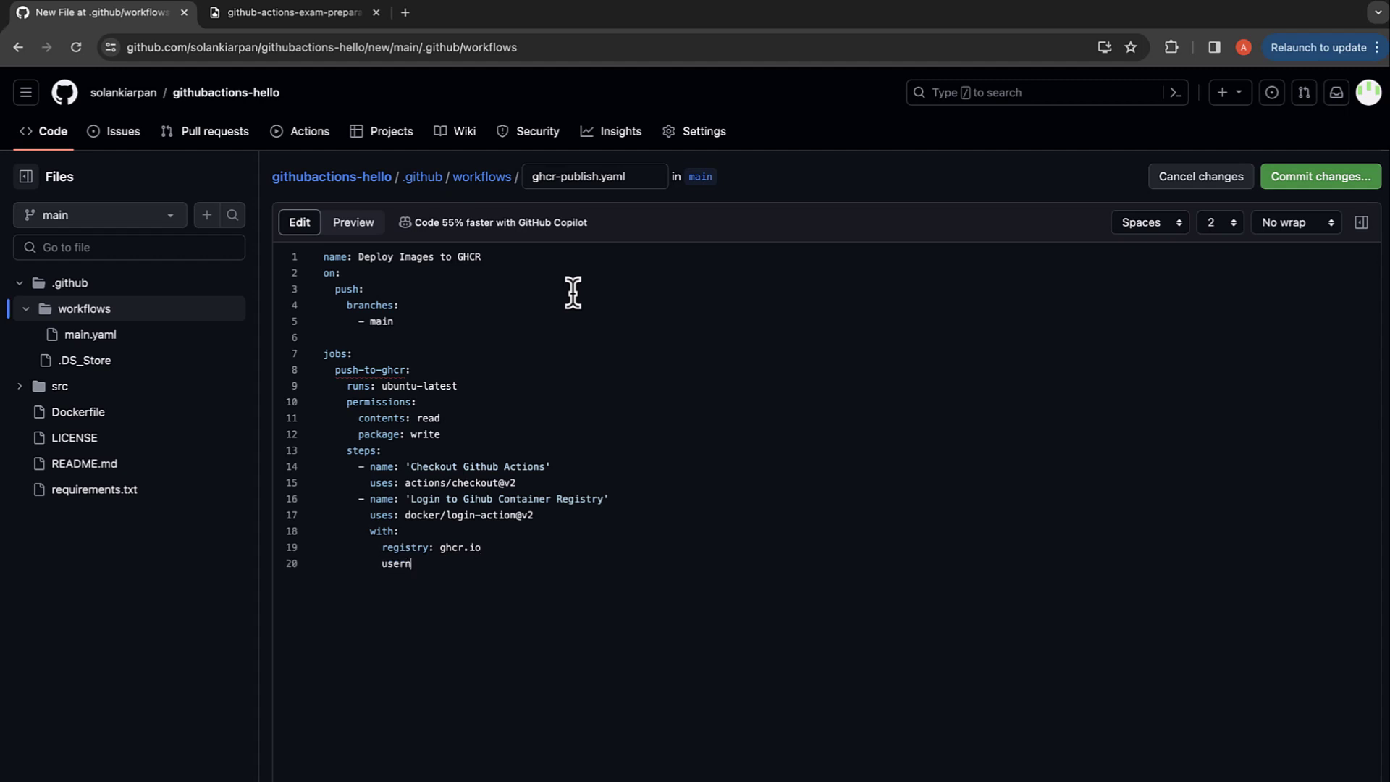
text(ame: ${{)
text( githu)
text(ba)
key(BackSpace)
text(.)
text(actor }})
key(Return)
text(password)
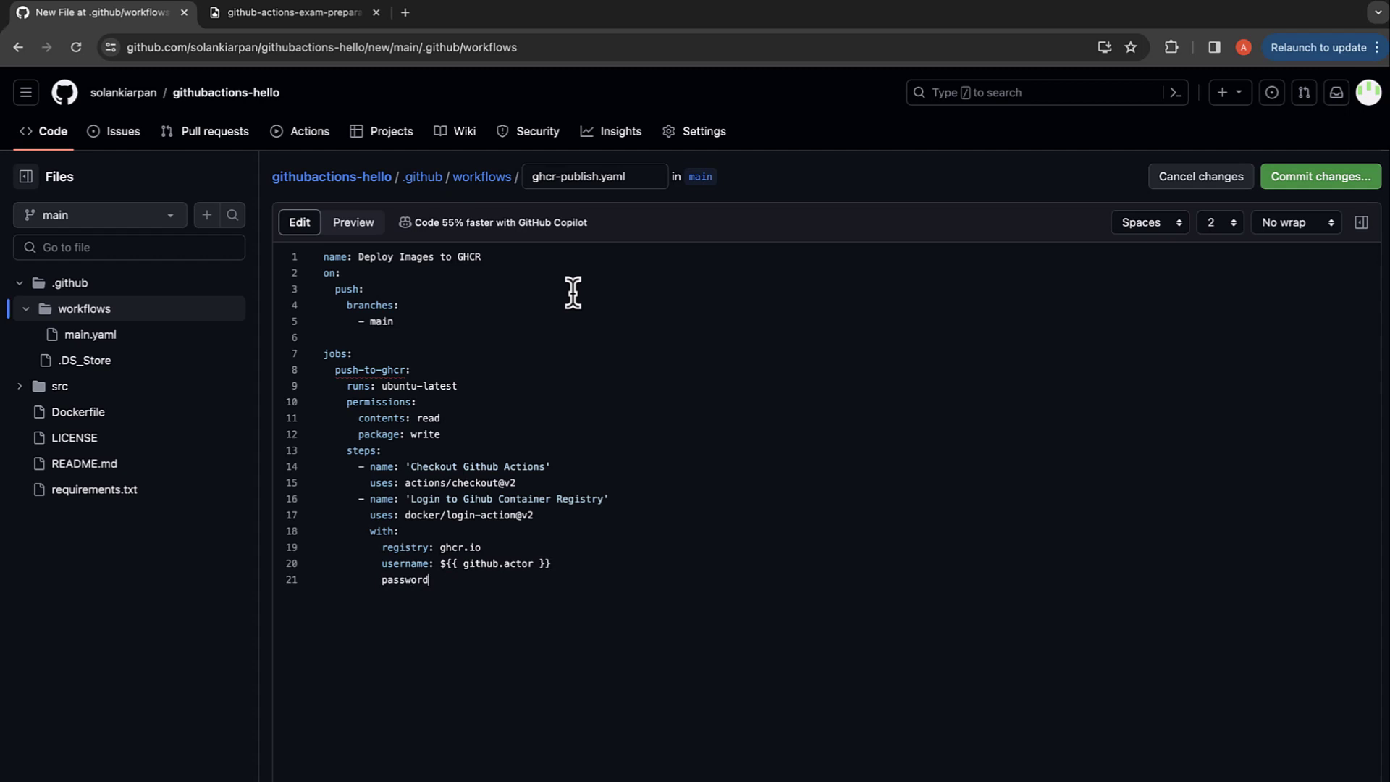
text(:)
text( ${{)
text( secr)
text(ets. G)
key(BackSpace)
key(BackSpace)
text(GITH)
key(BackSpace)
key(BackSpace)
key(BackSpace)
text(ITH)
text(UB_TOKE)
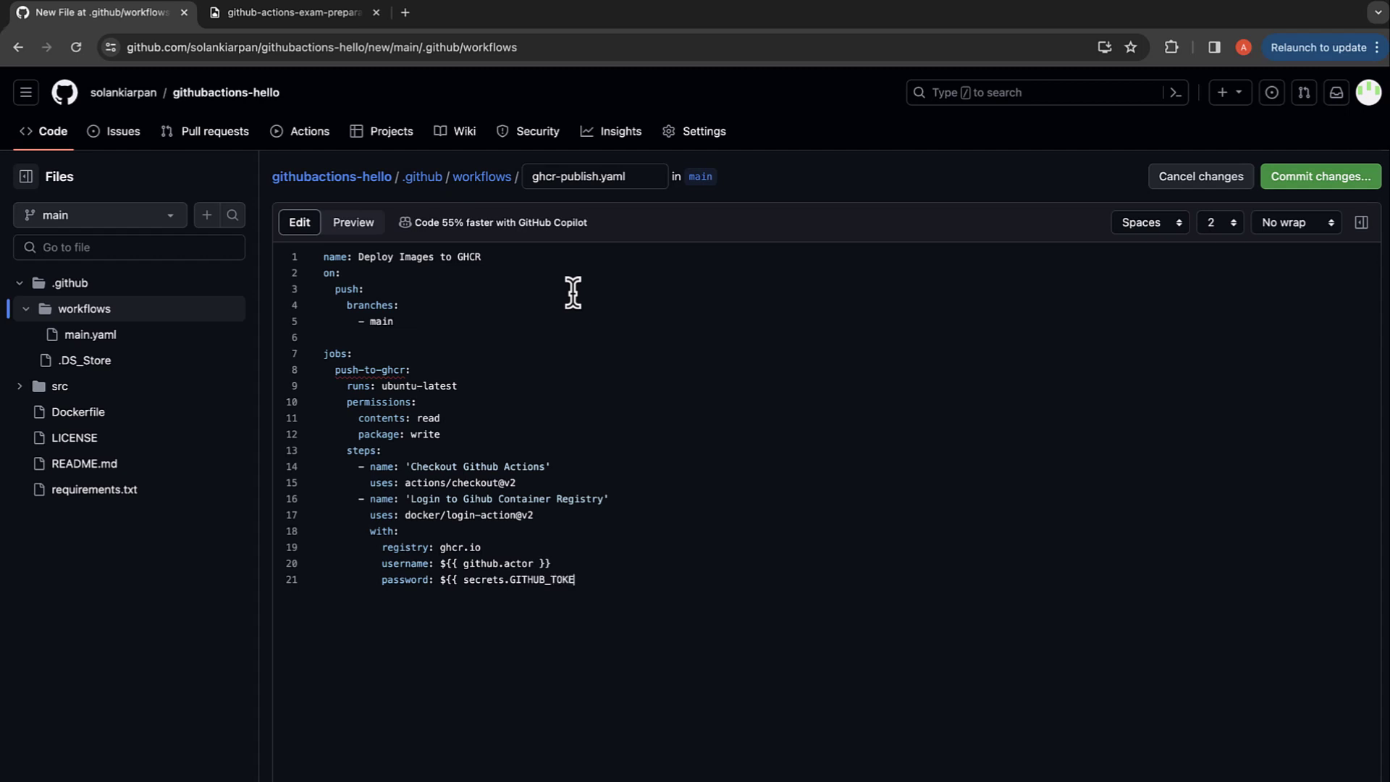
text(N )
text(}})
key(Return)
text(na)
text(me:)
Step: Add a 'Build and Push the image' step whose docker build tags ghcr.io/${{ github.repository_owner }}/hello:latest
key(Return)
click(417, 595)
text('Build and P)
text(ush the image')
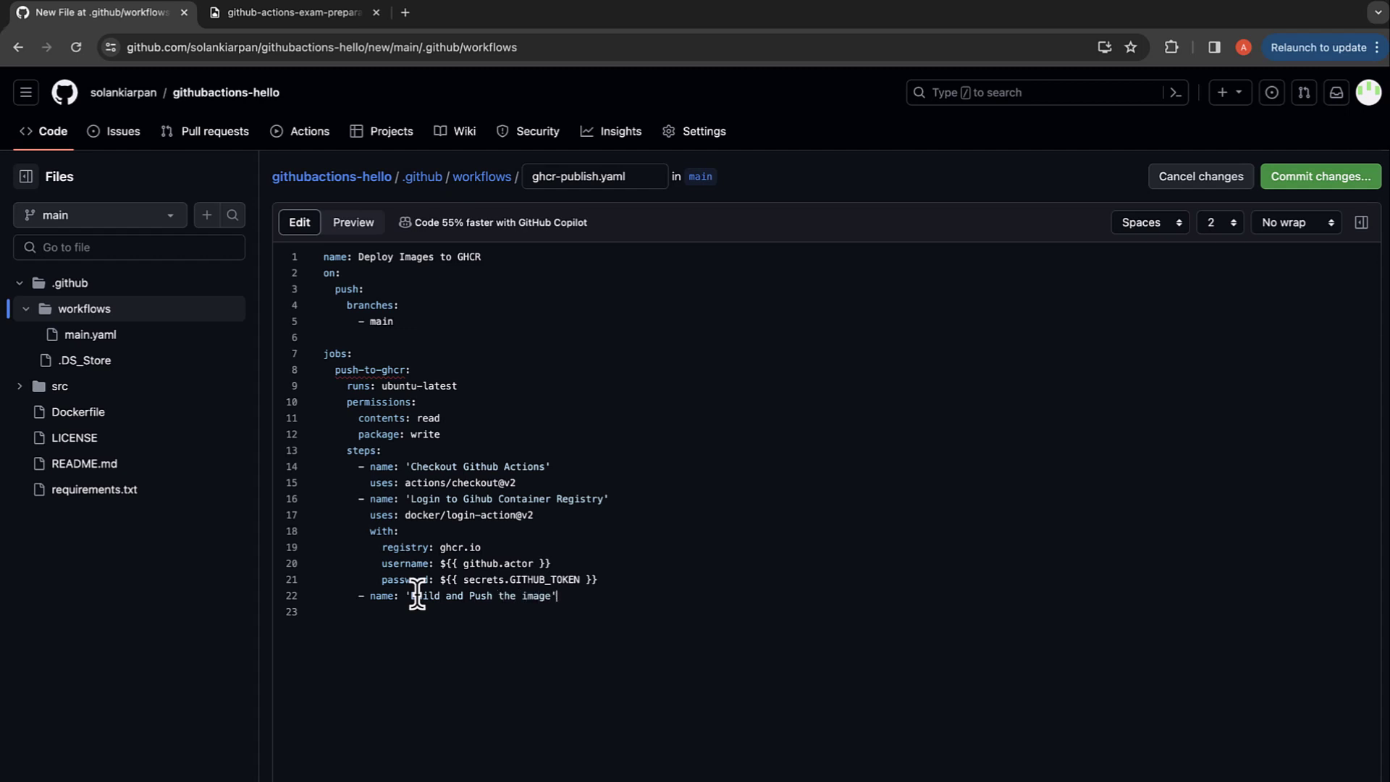
key(Return)
text(runs: |)
key(Return)
text(docker )
text(build . --)
text( tag )
text(ghcr.io/)
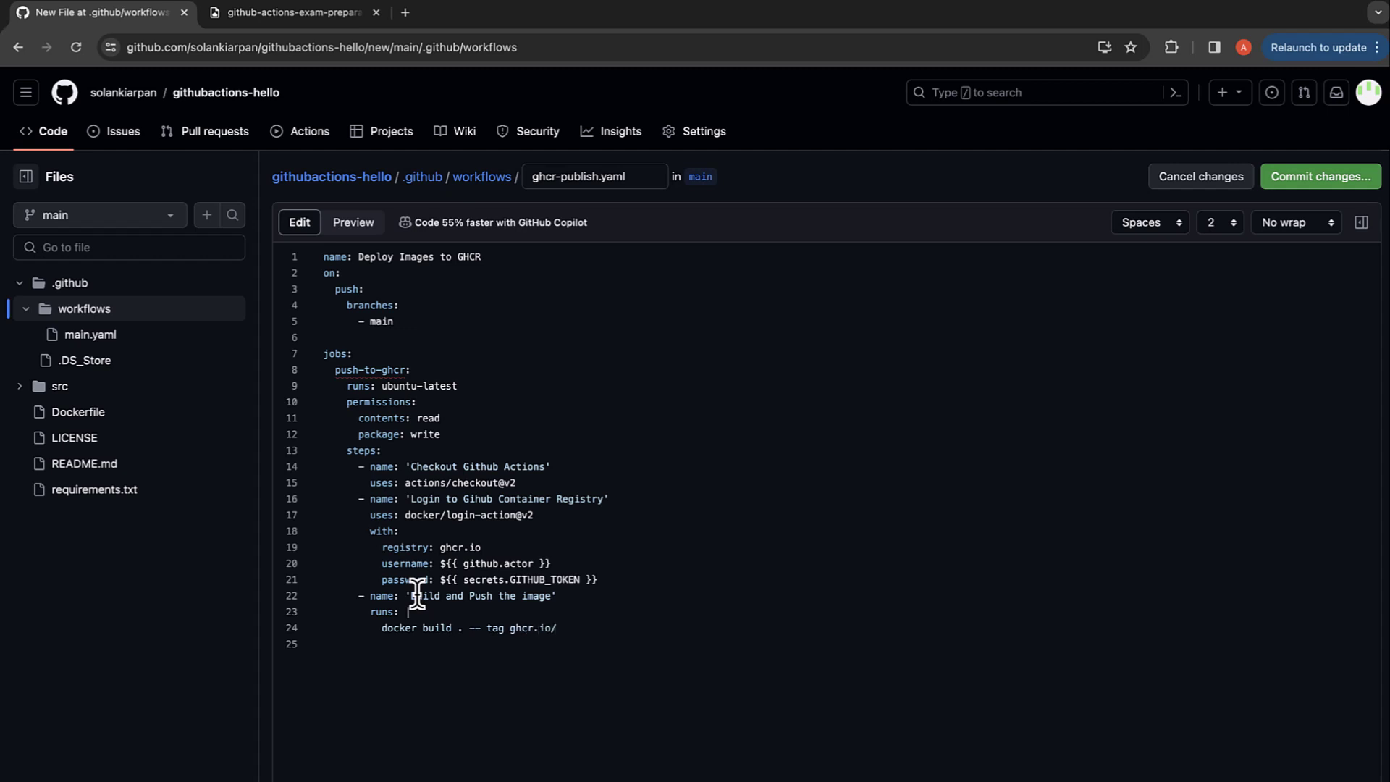
text({{ )
text(github.repository_owner)
text(}}/hello:l)
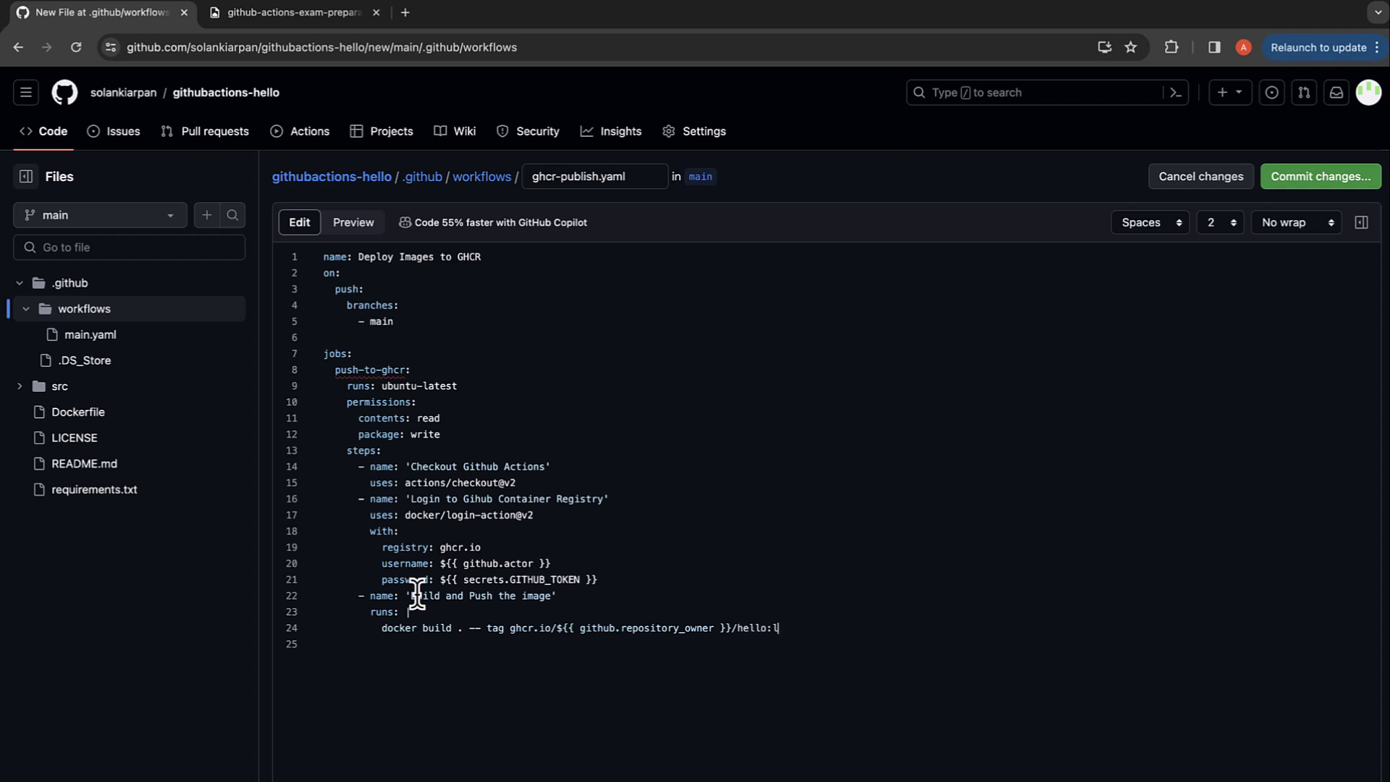
text(ates)
text(docker push g)
text(hcr.io/${{)
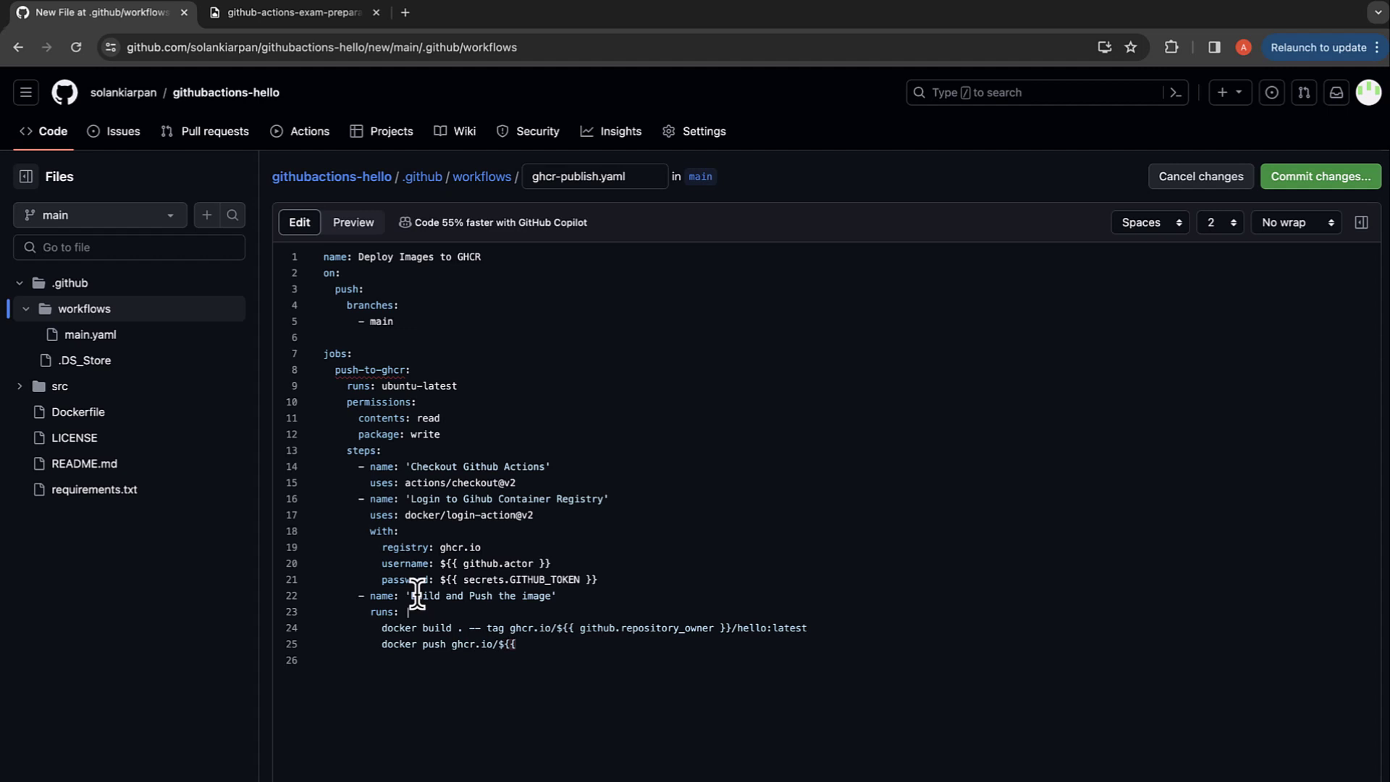
Step: Complete the docker push command to ghcr.io/${{ github.repository_owner }}/hello:test, referencing the build tag
drag(714, 628, 567, 627)
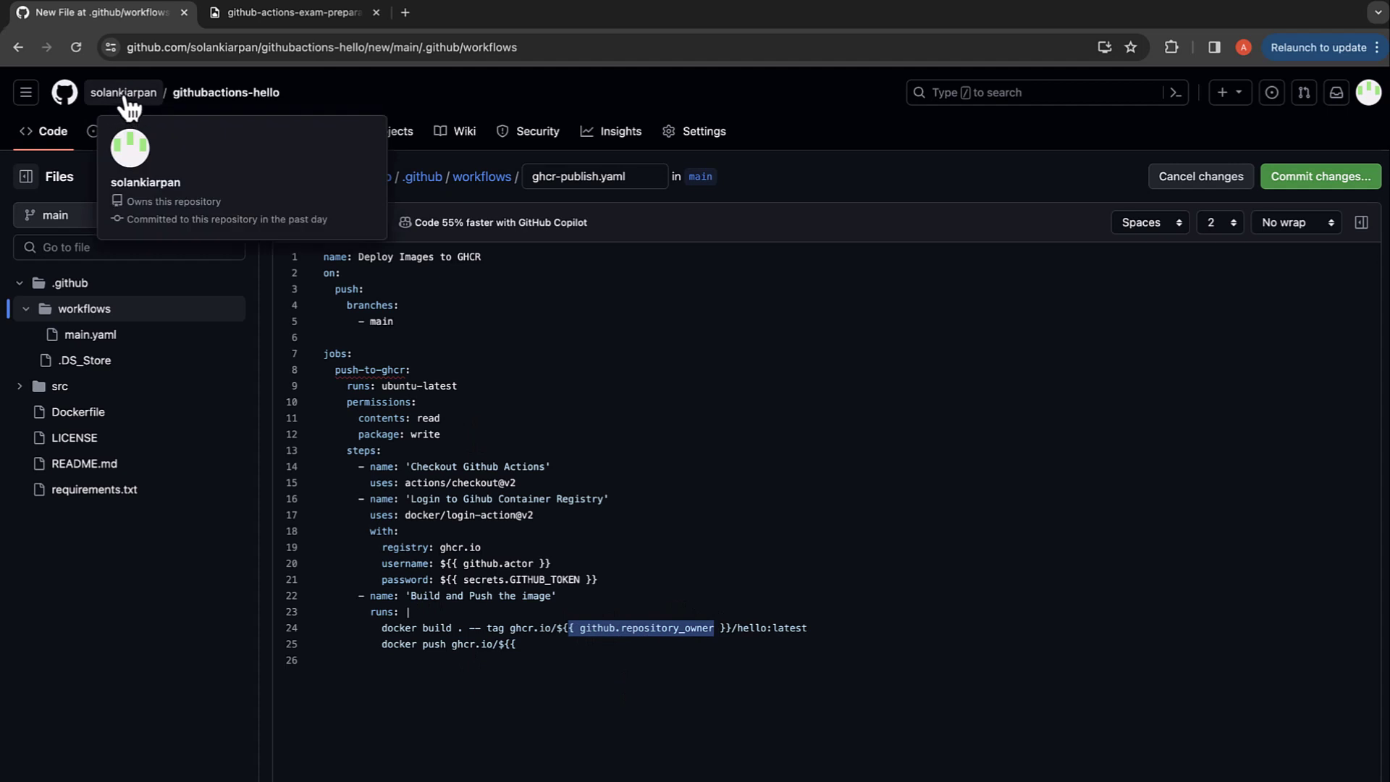
click(530, 649)
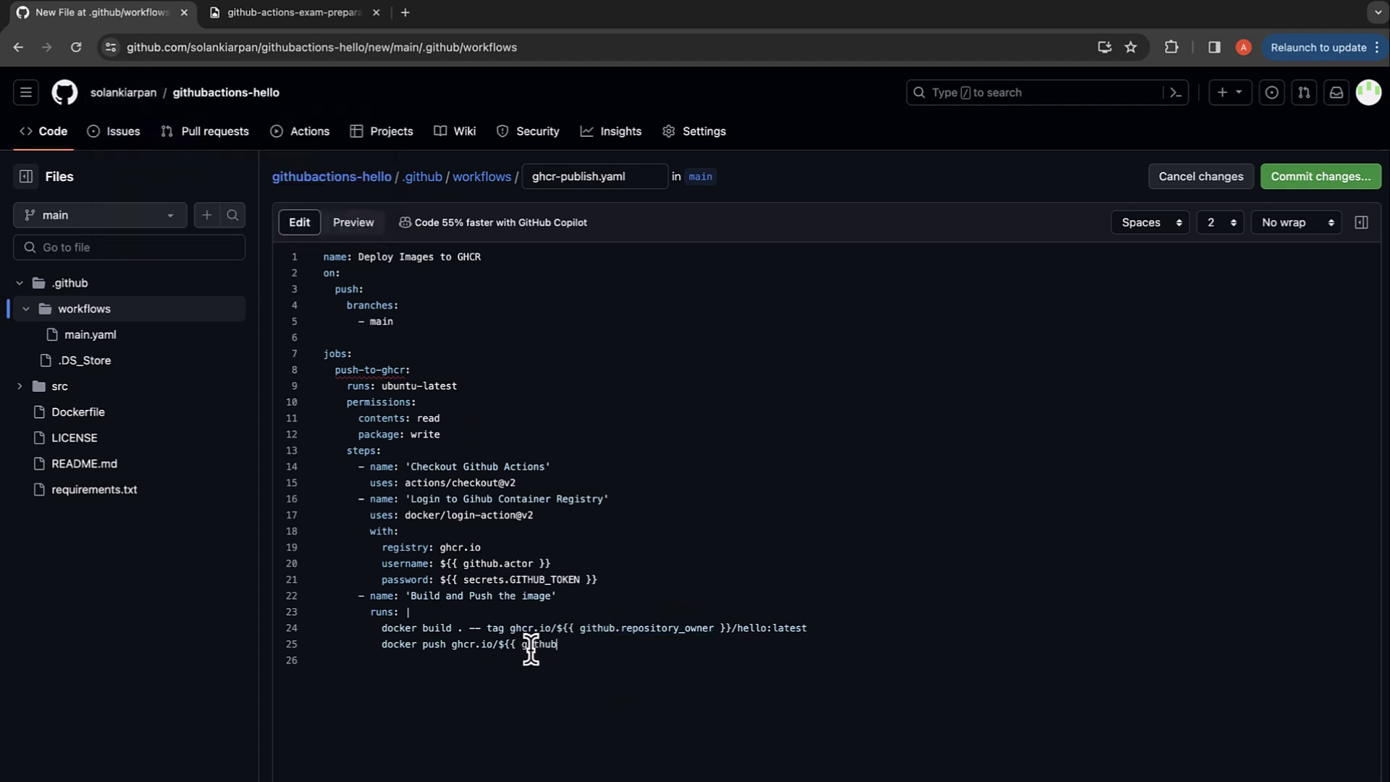
text(epository_)
text(wern)
text(ner)
drag(807, 628, 511, 628)
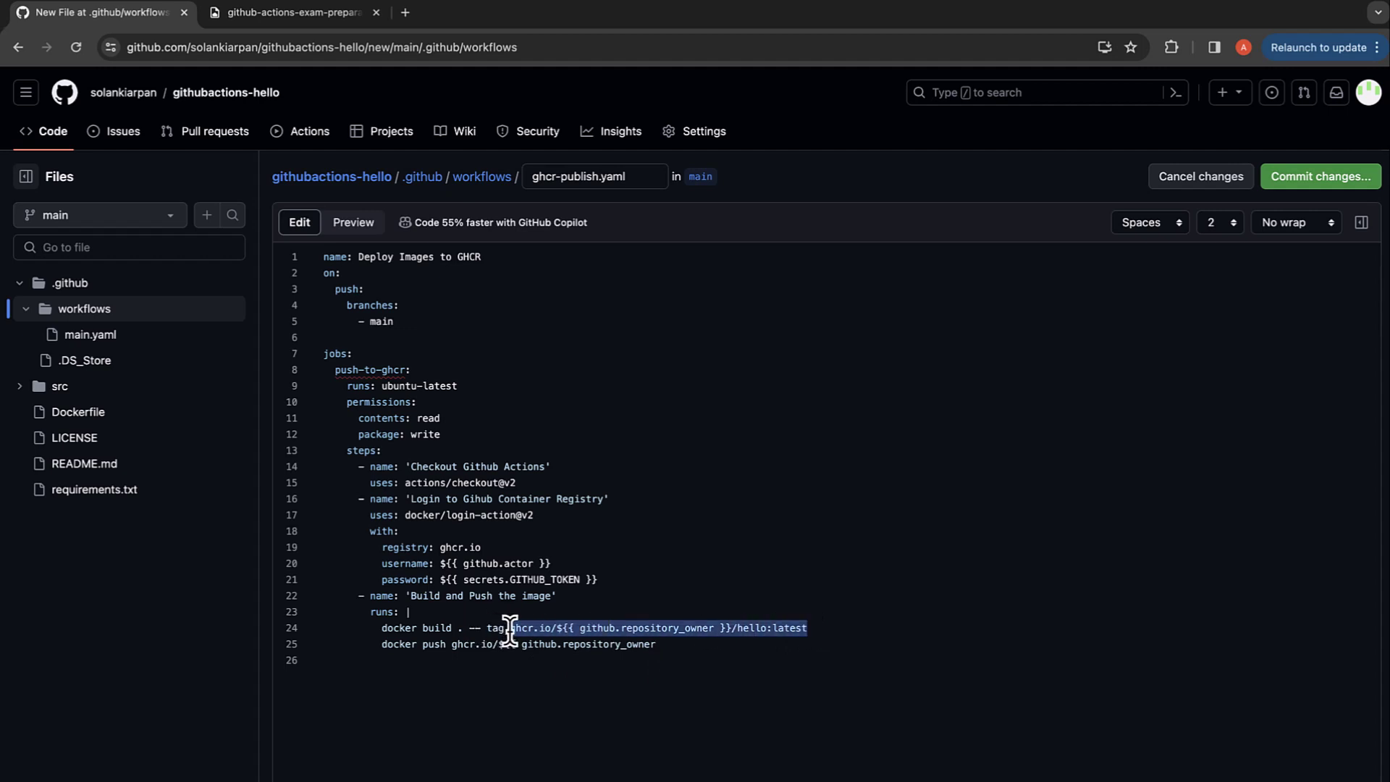
click(510, 629)
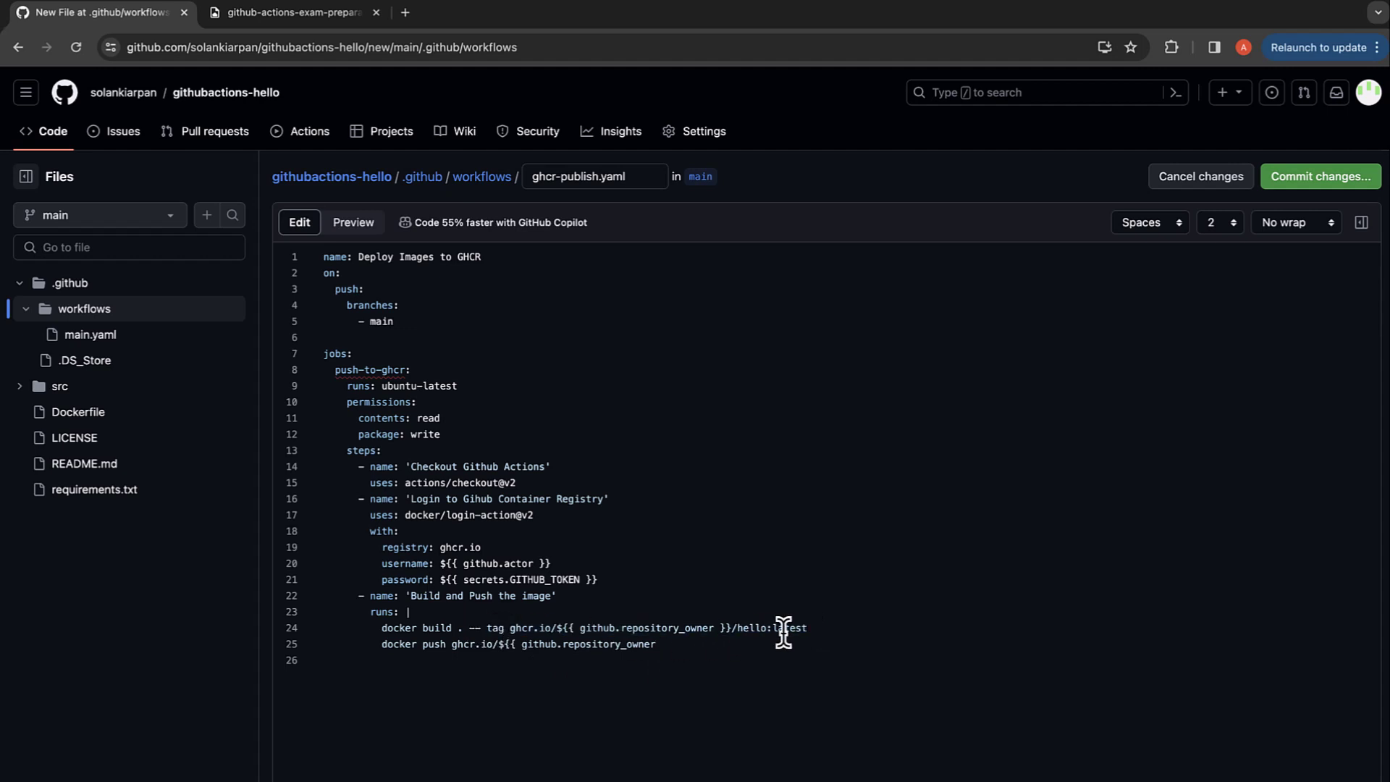
drag(807, 627, 513, 628)
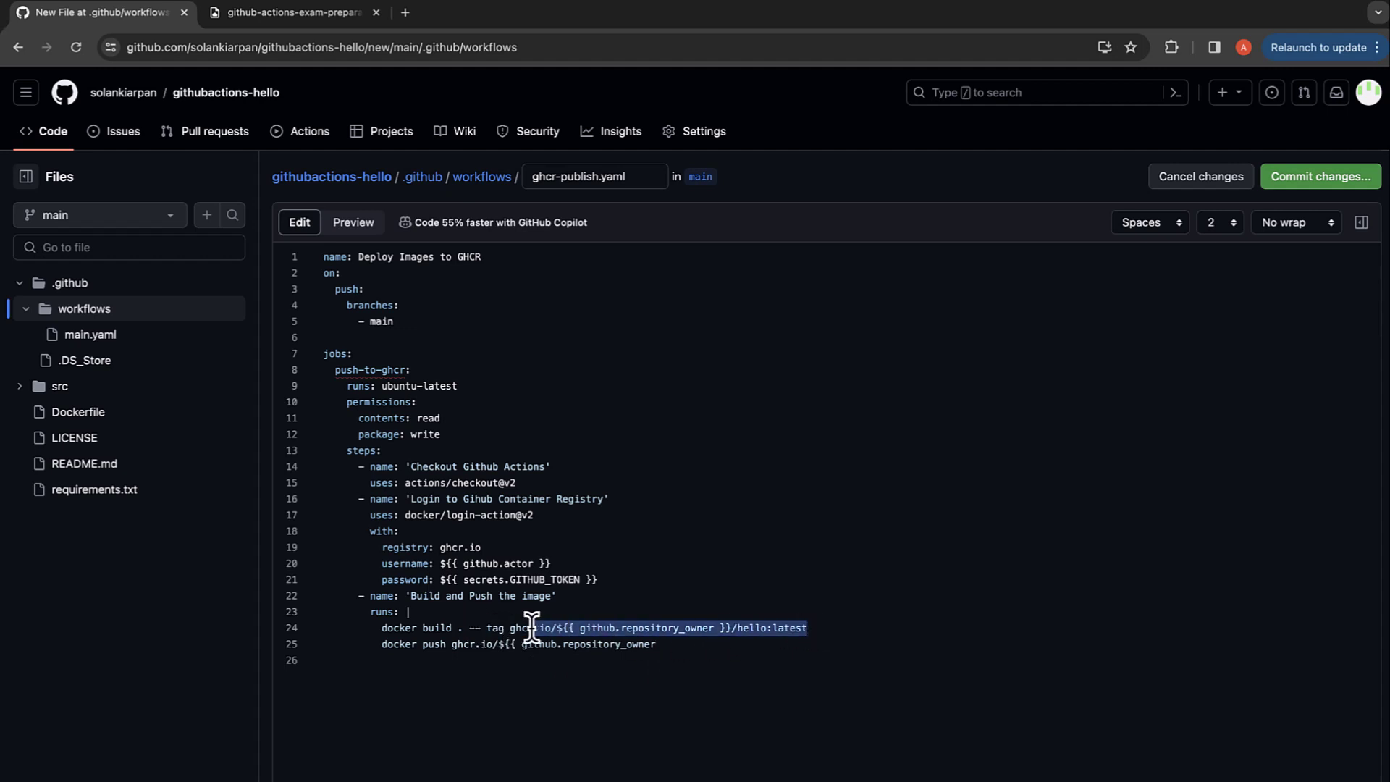
click(673, 647)
text(})
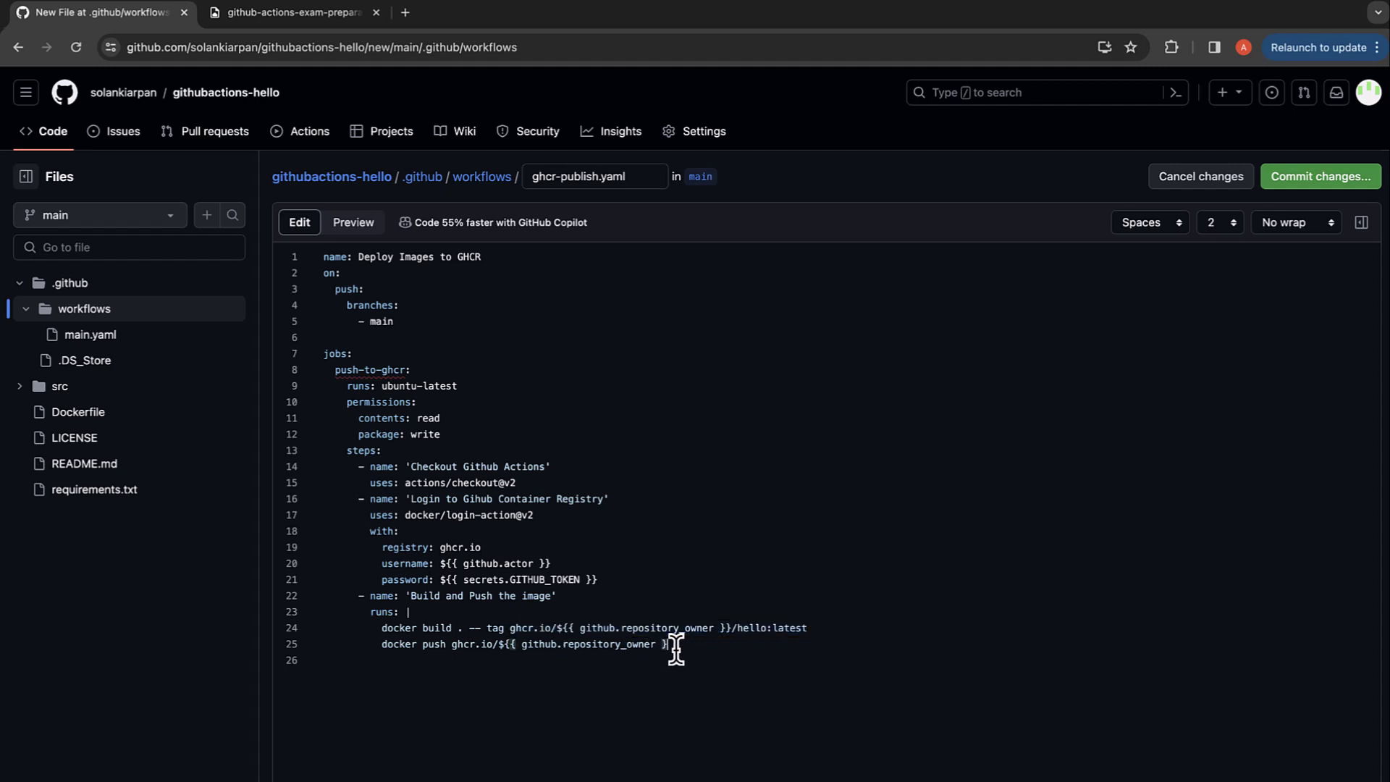
text(}/hello:test)
click(557, 707)
Step: Compare the github.actor and repository_owner expressions and confirm this account owns the repository
click(722, 628)
drag(721, 628, 556, 627)
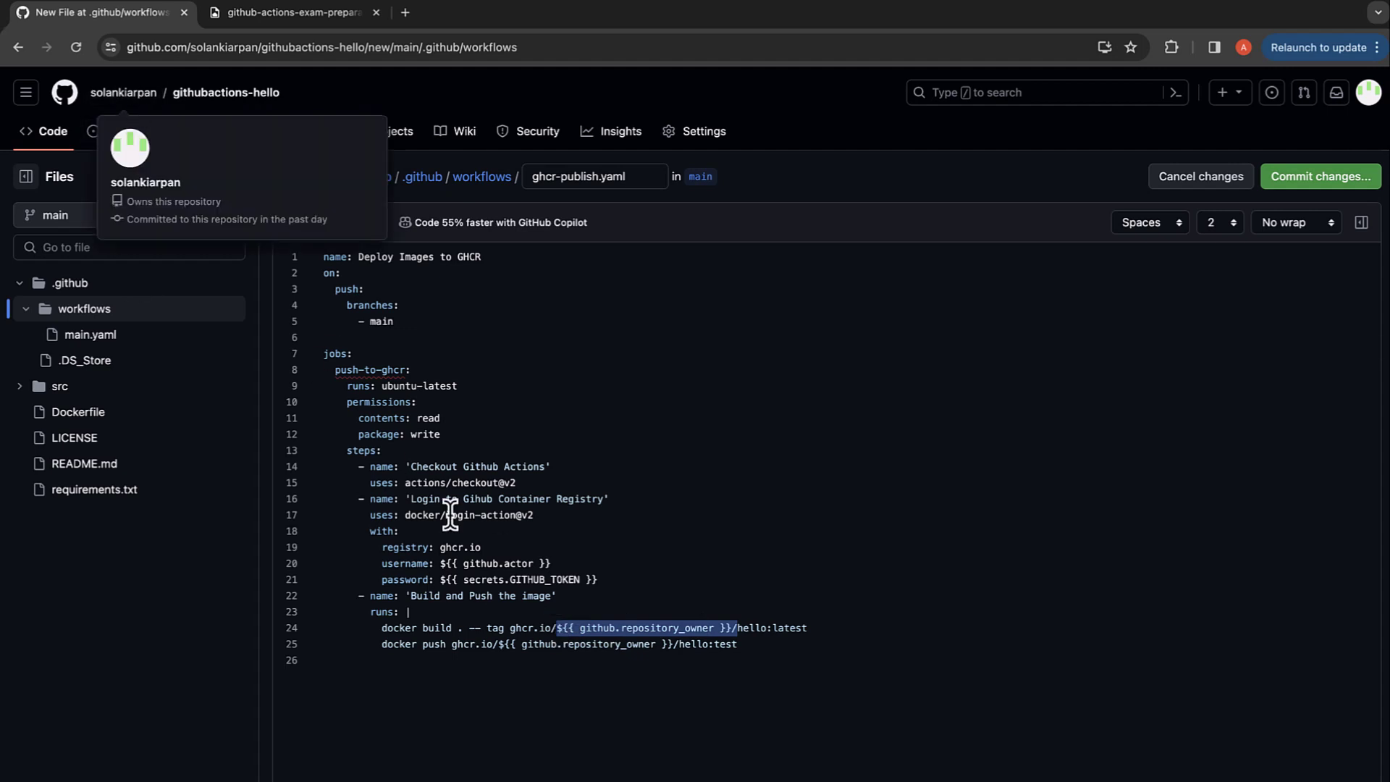
drag(533, 564, 463, 565)
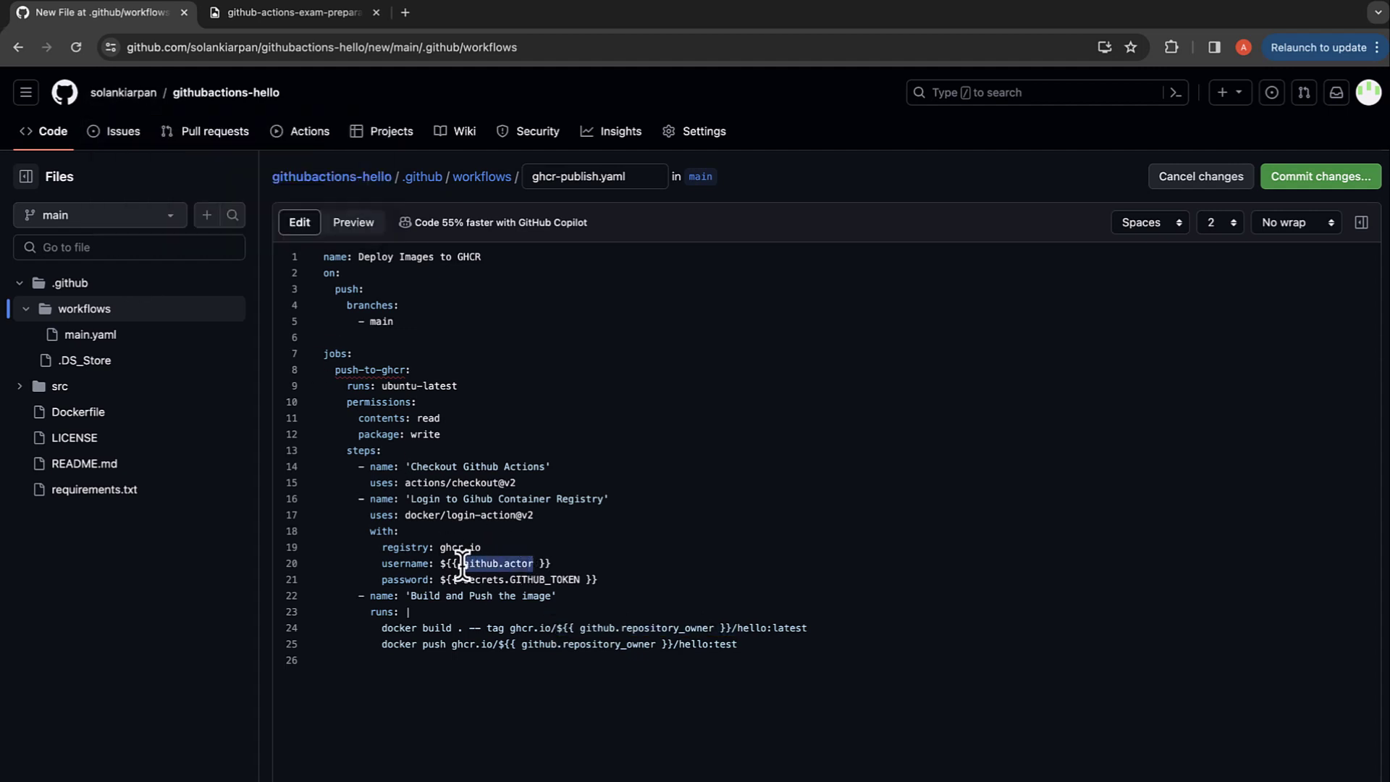
click(462, 566)
drag(719, 628, 603, 628)
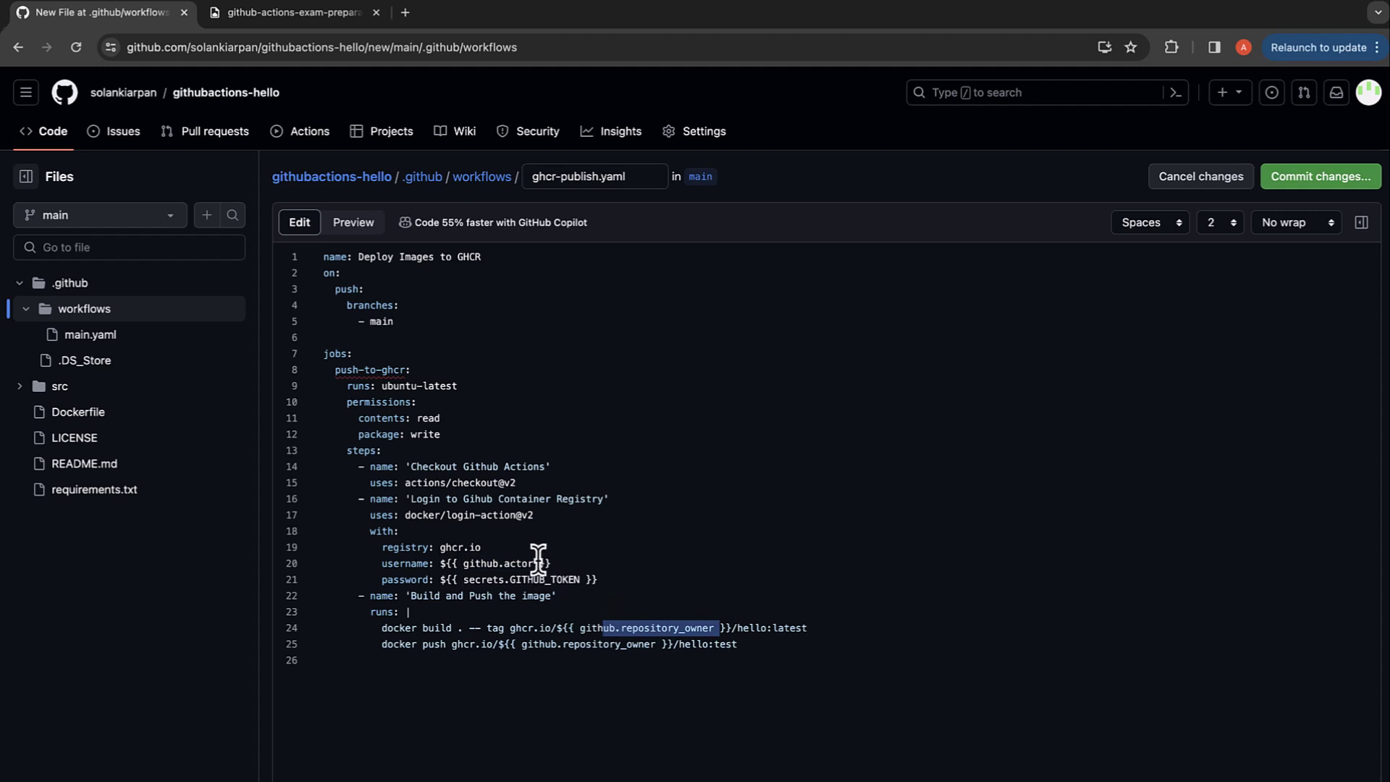
drag(537, 564, 460, 564)
click(461, 564)
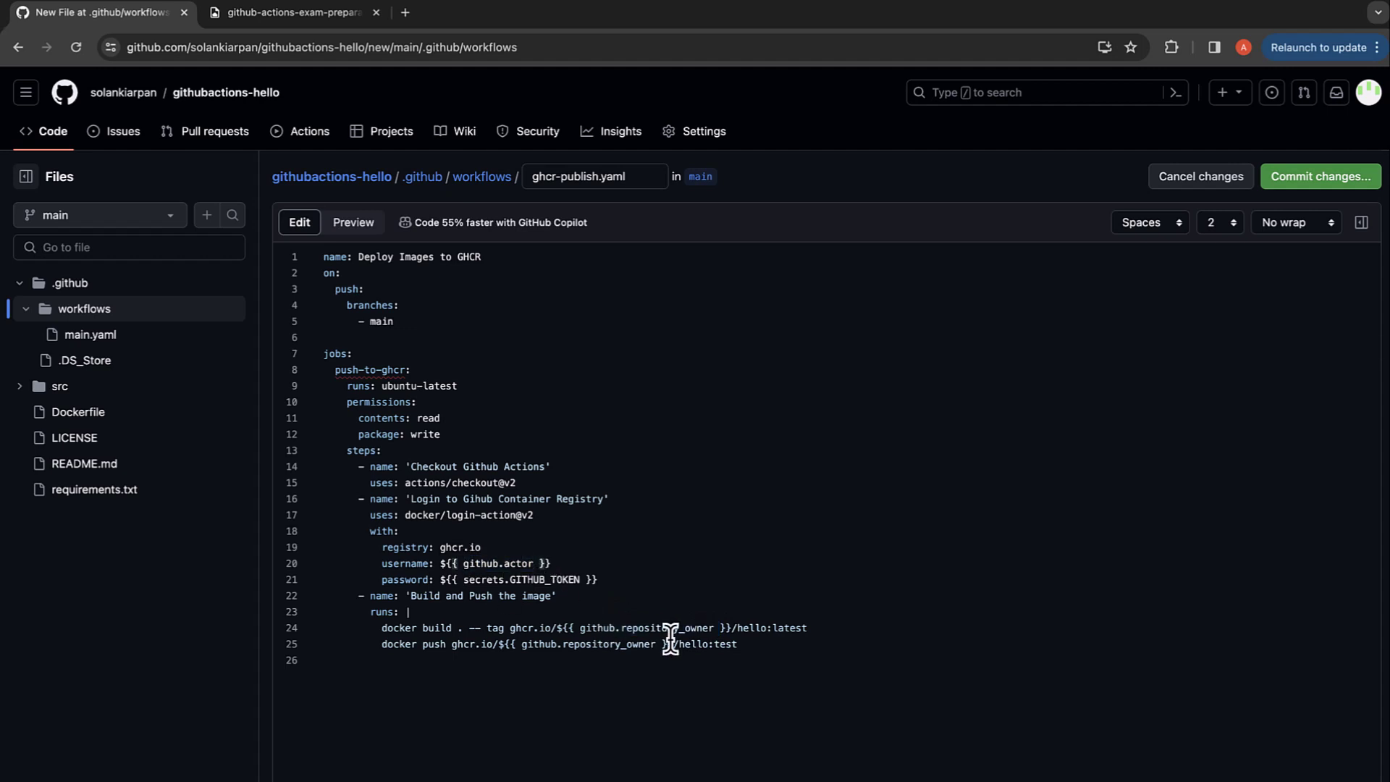
drag(726, 643, 595, 642)
click(595, 642)
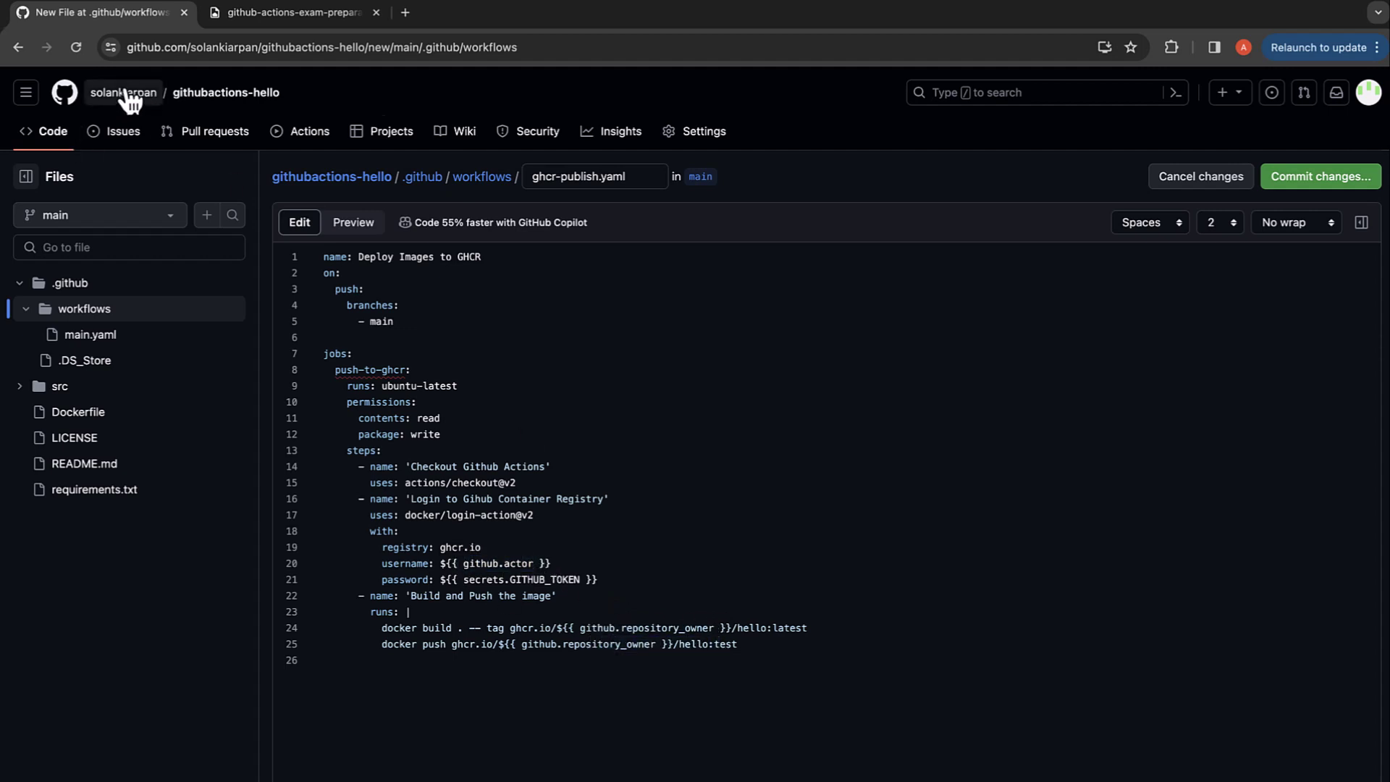
mouse_move(123, 92)
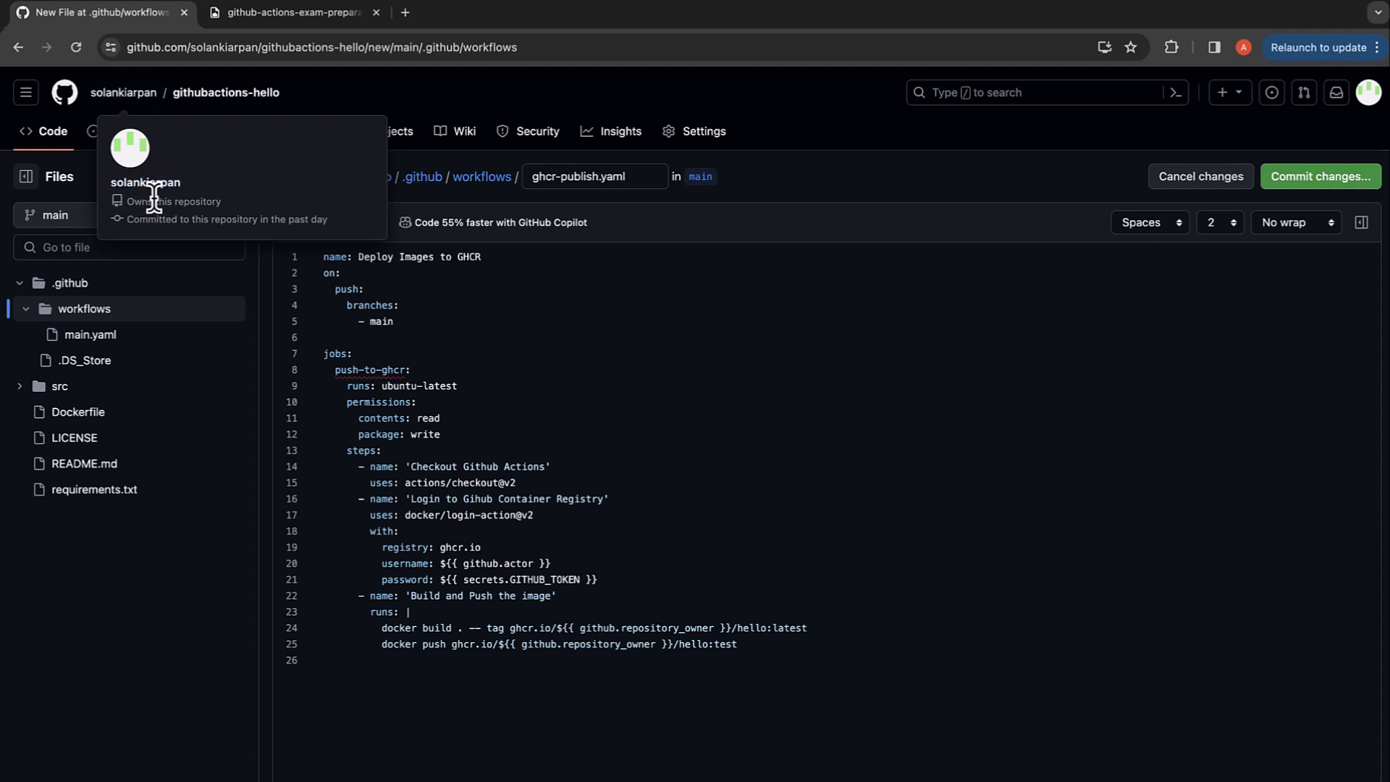
drag(127, 202, 178, 198)
click(661, 530)
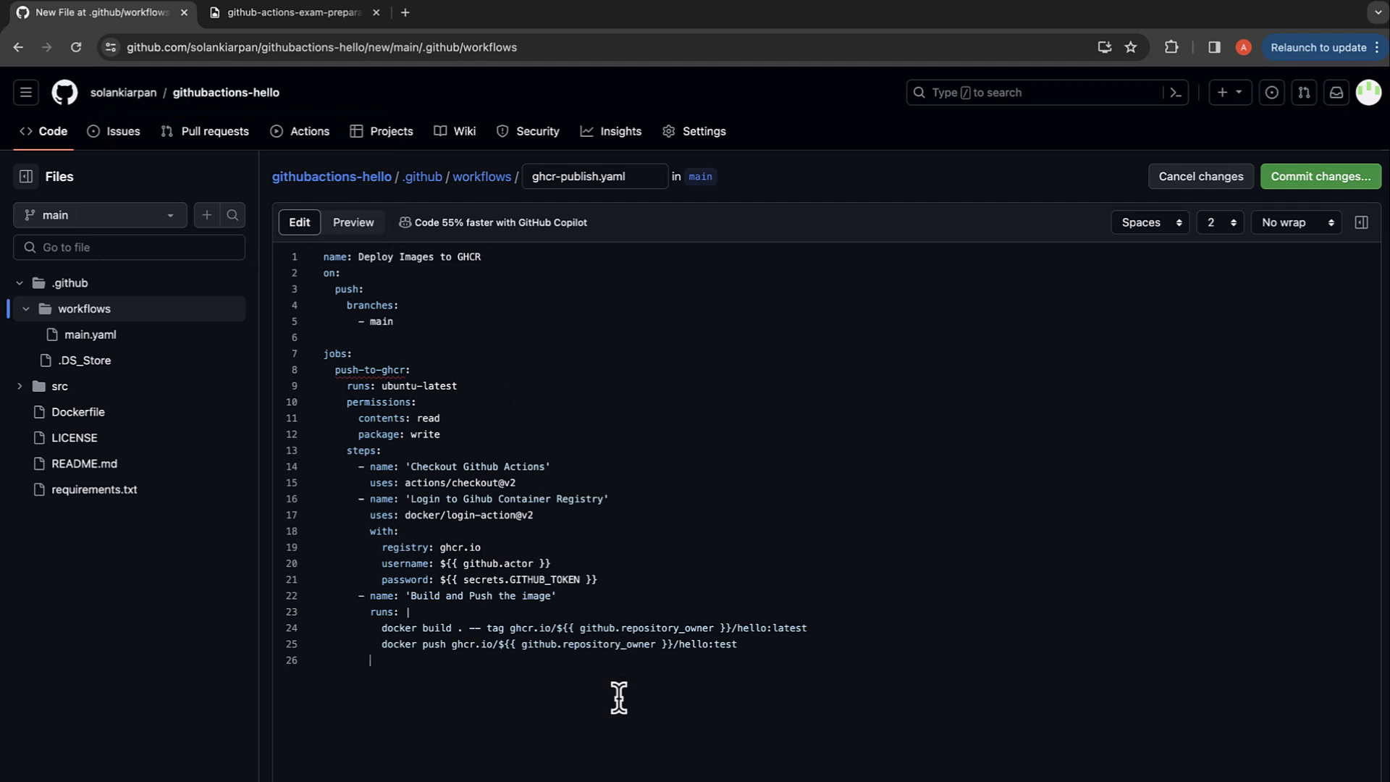
Step: Fix the runs key on line 9 and the package permission name in the workflow
click(608, 579)
click(370, 386)
text(-on)
click(400, 434)
text(s)
click(541, 466)
click(608, 576)
Step: Commit ghcr-publish.yaml to main with the message 'Publish Docker Image'
click(1300, 187)
drag(658, 352, 543, 339)
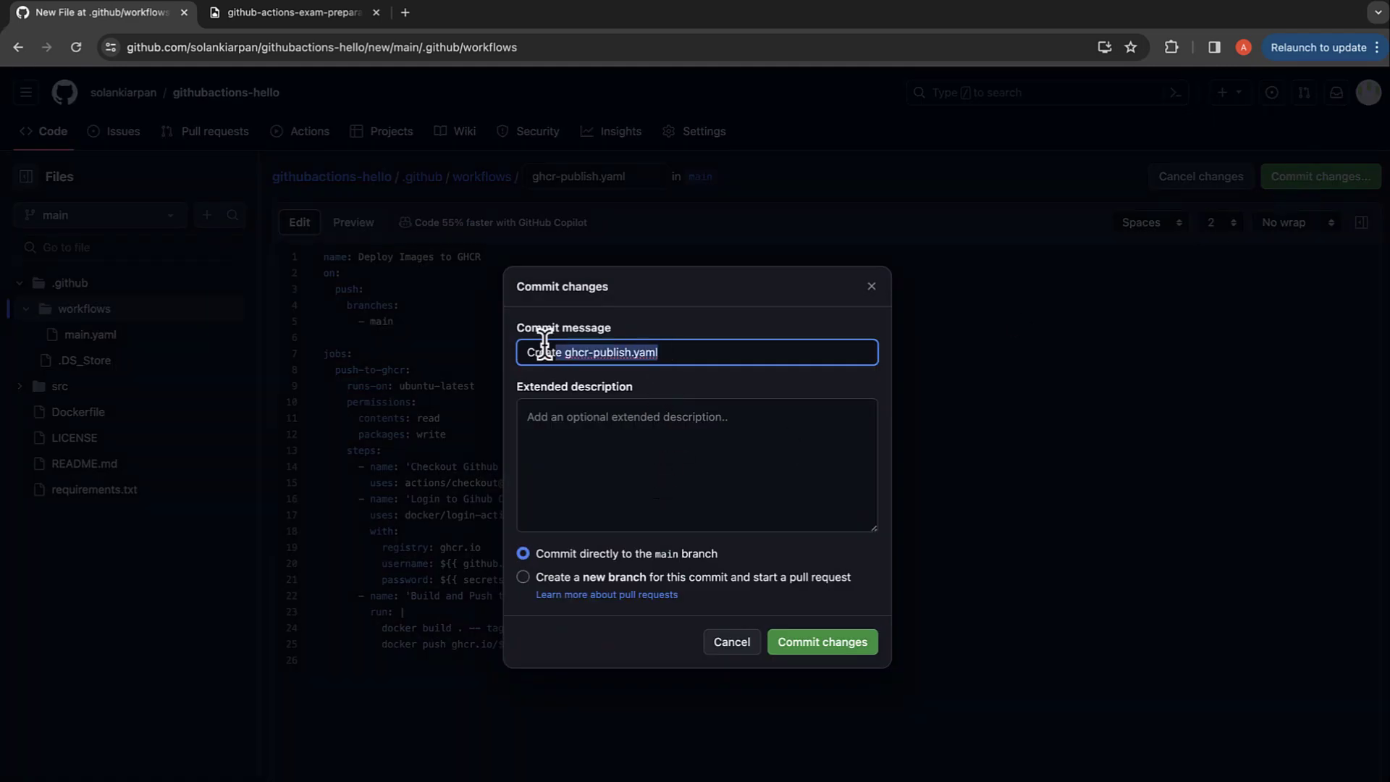
text(Pub)
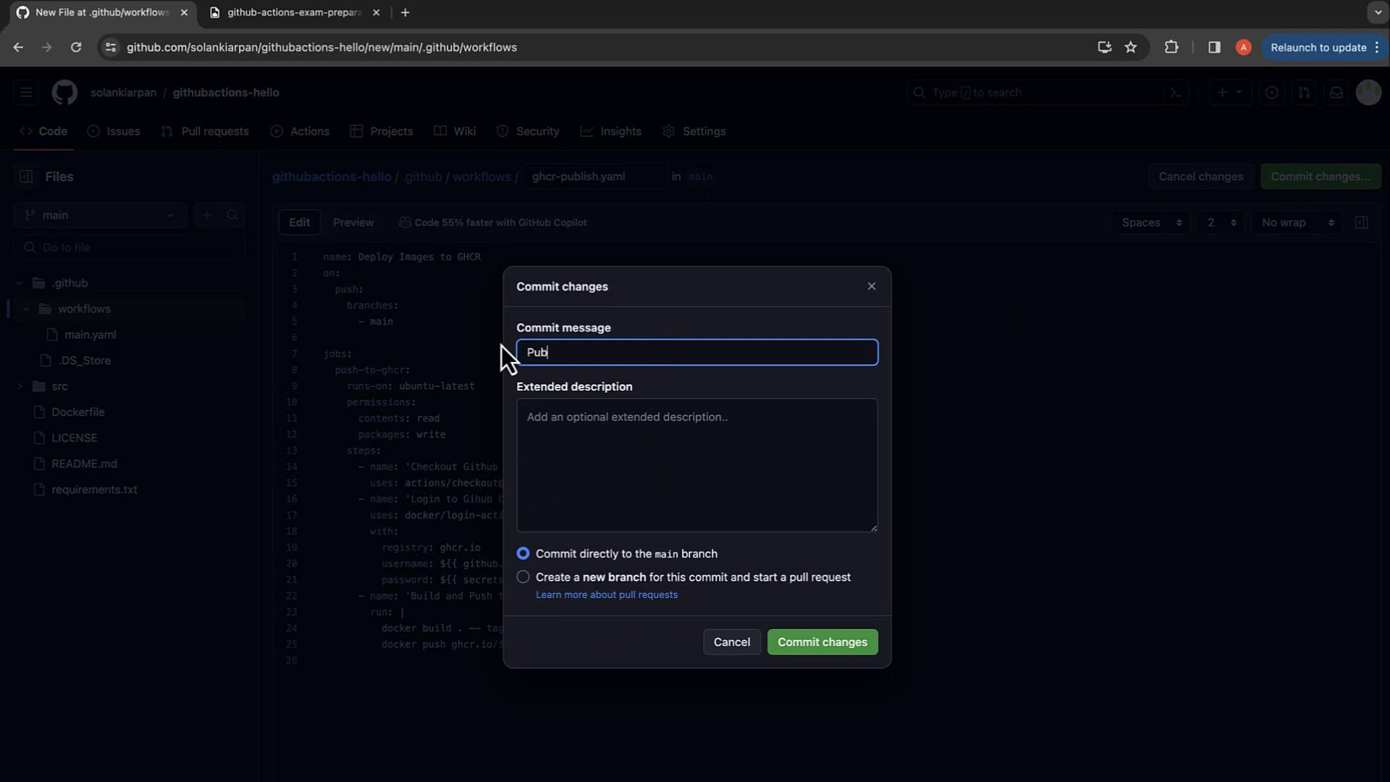
text(lish Docker Image)
click(805, 650)
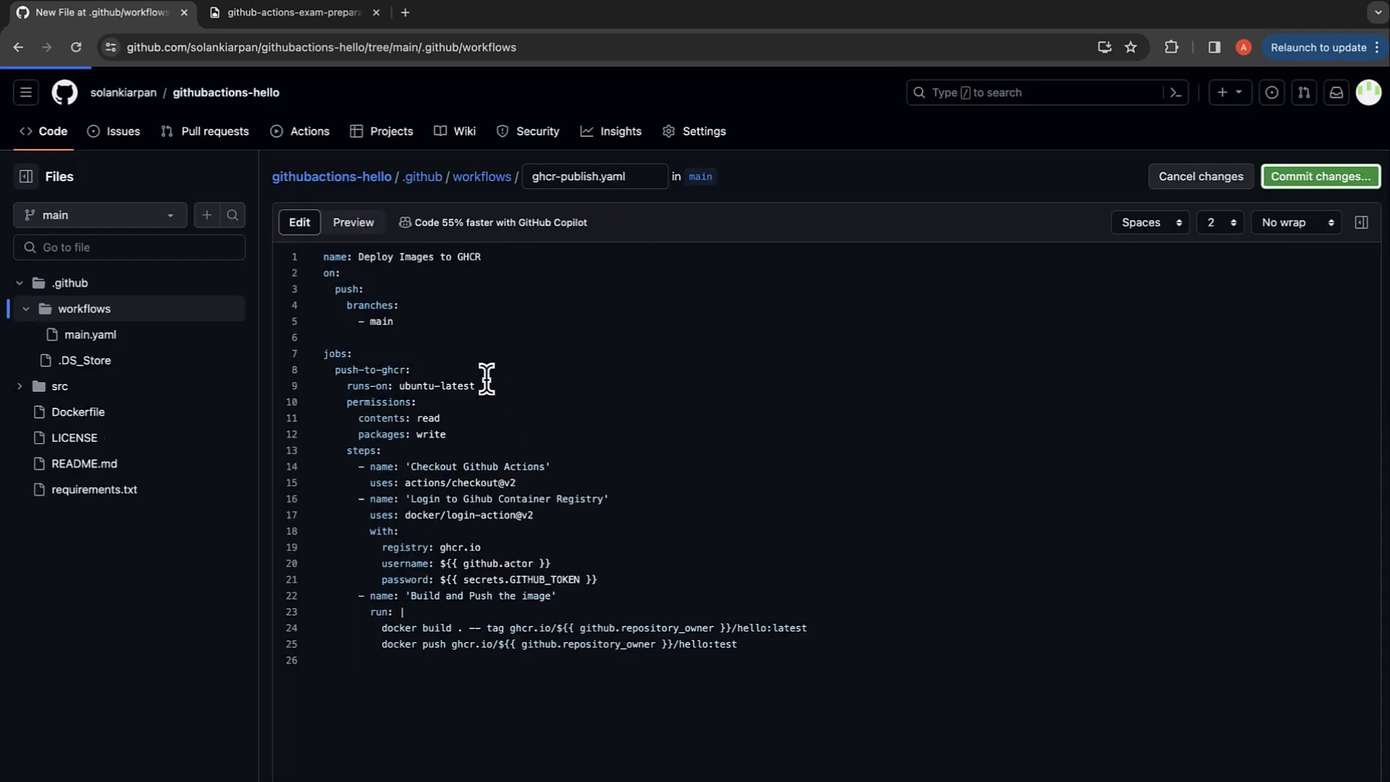
Step: From Actions, glance at Build Docker Container run #20, then open Deploy Images to GHCR run #1
click(309, 139)
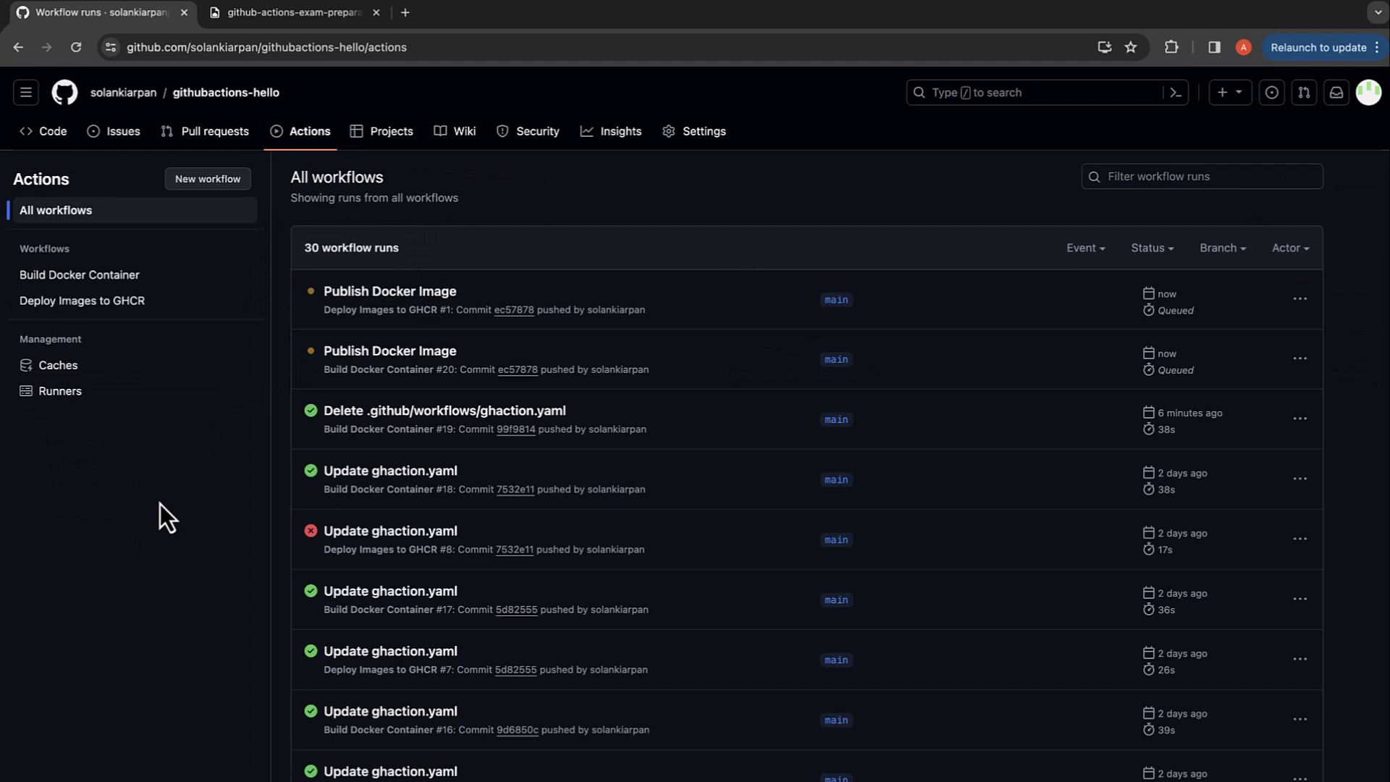
click(380, 360)
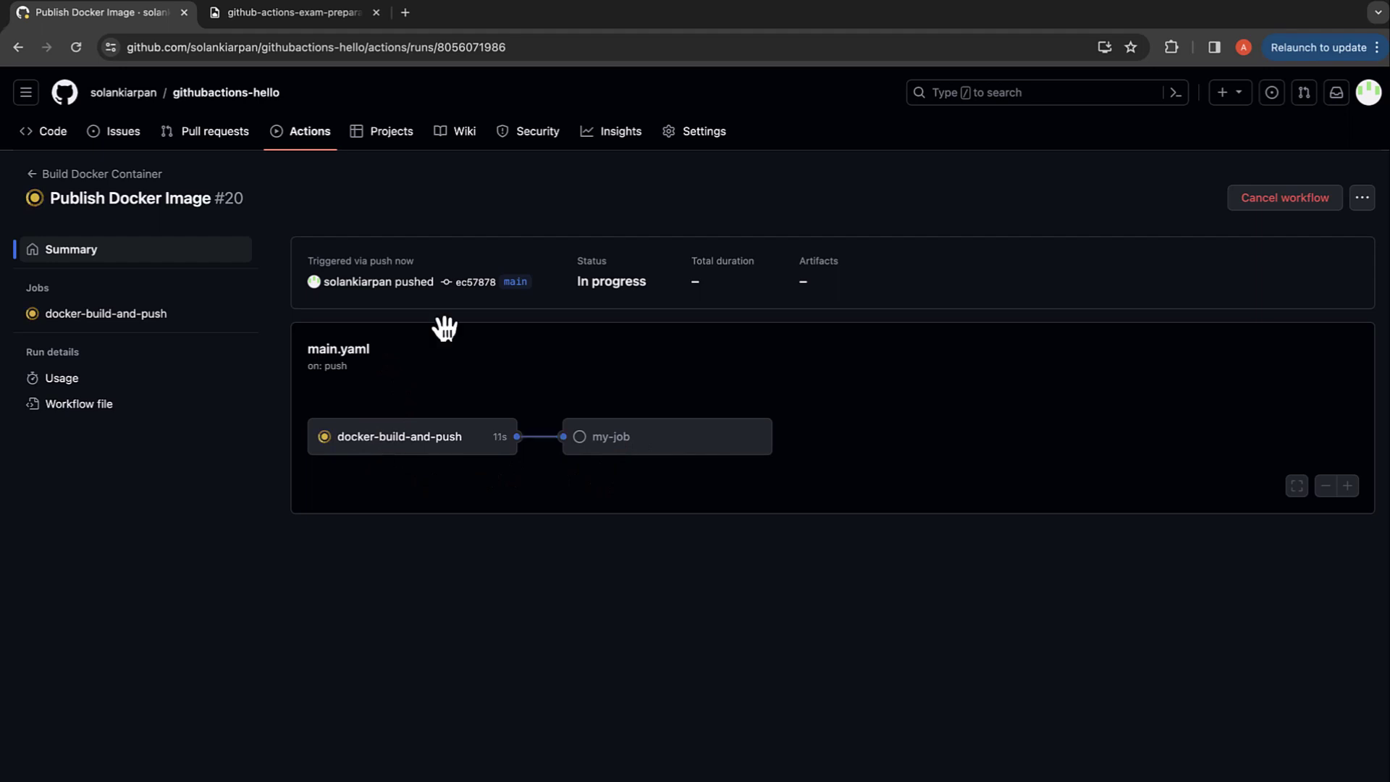
click(19, 47)
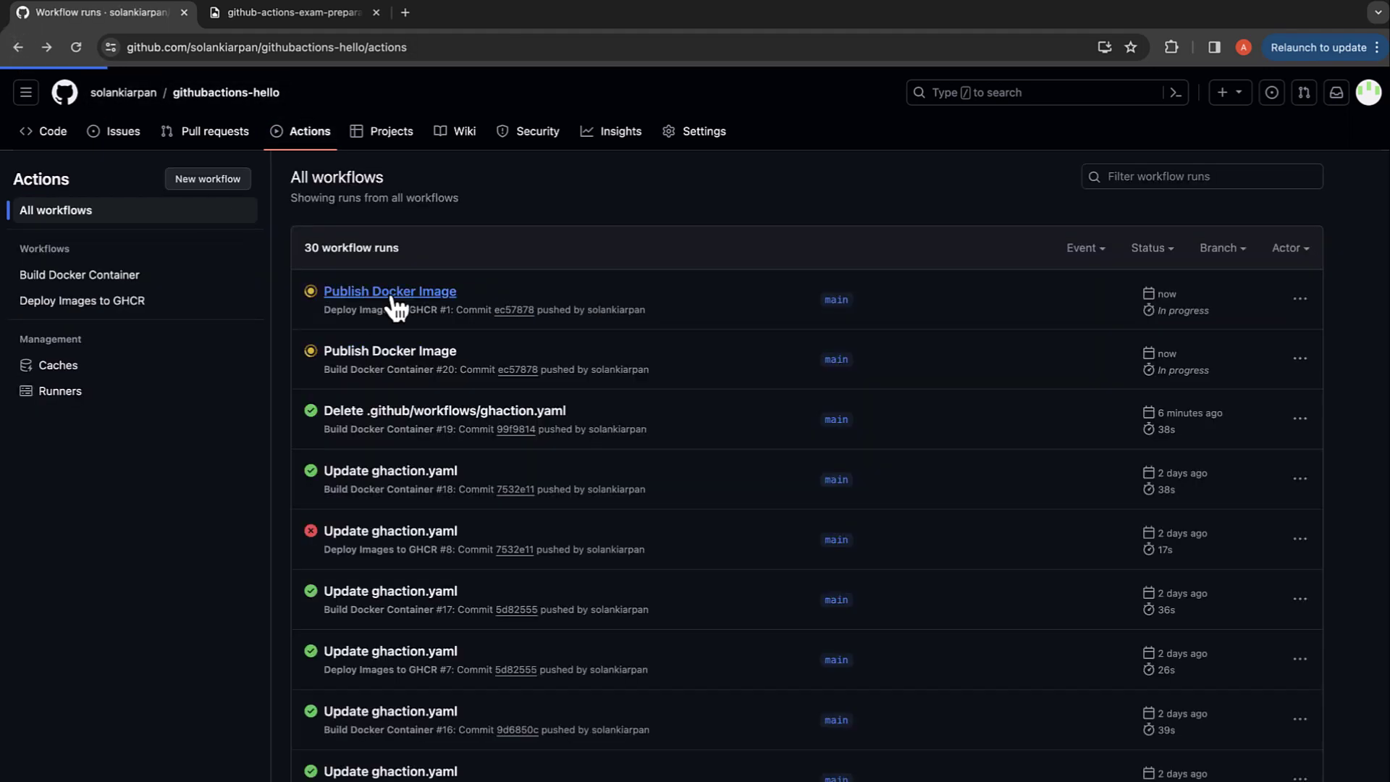
click(359, 293)
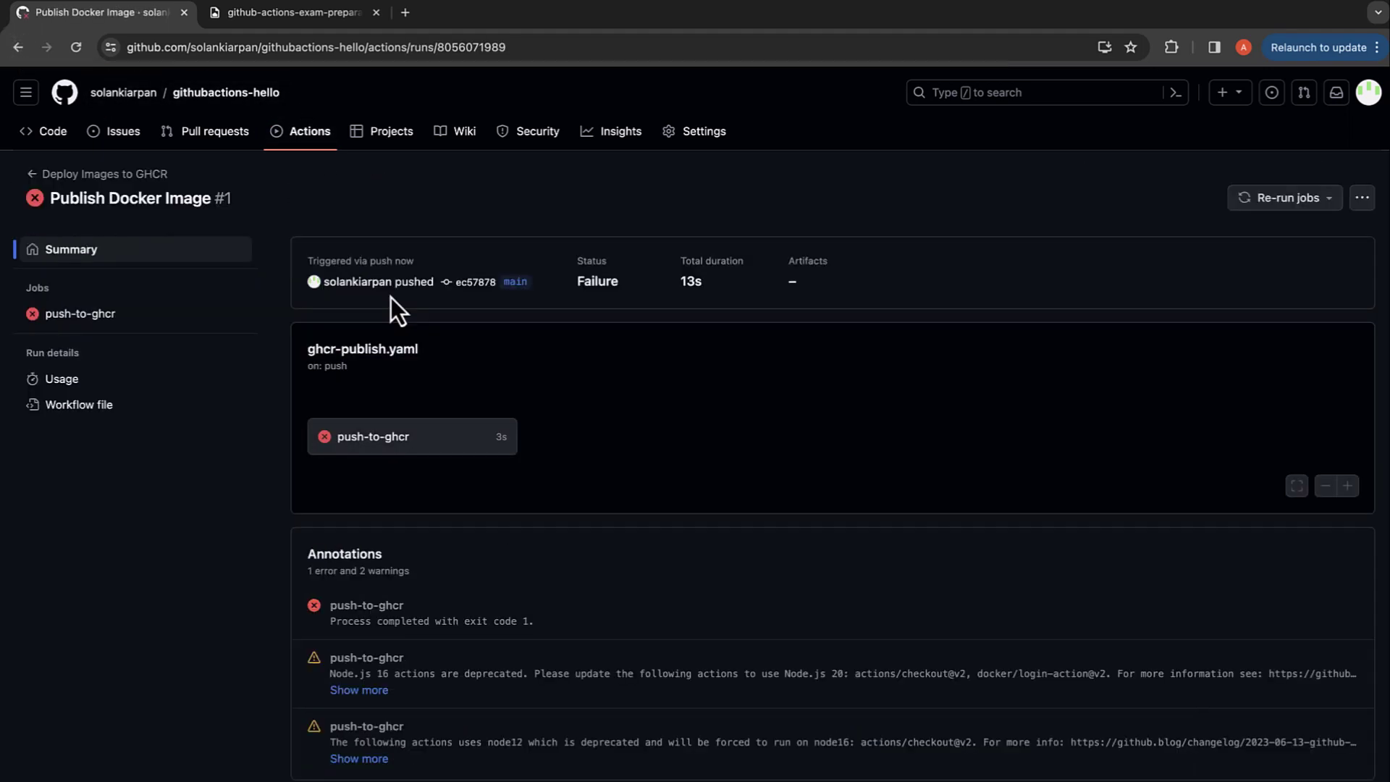
Step: Read the push-to-ghcr Build and Push log (docker build needs 1 argument) and return to the repo home
click(369, 443)
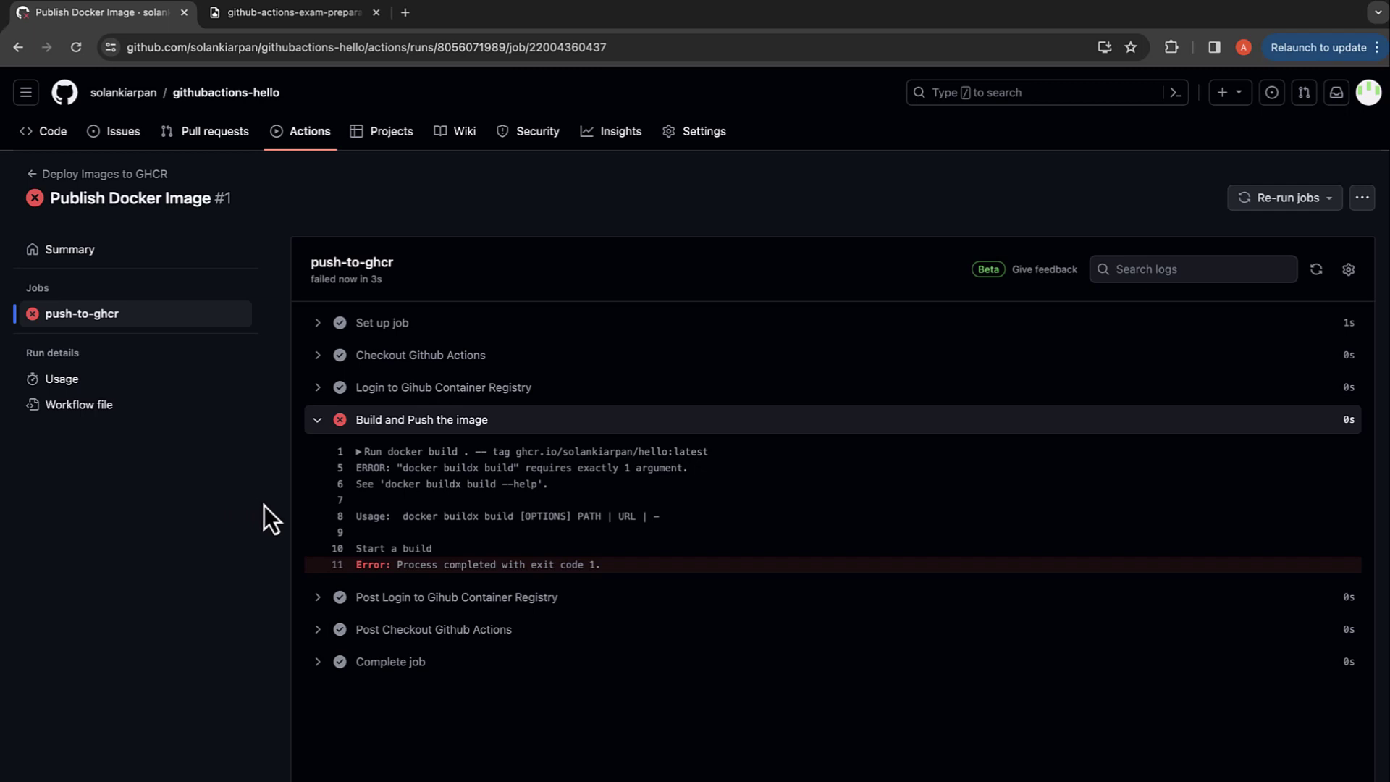
click(227, 95)
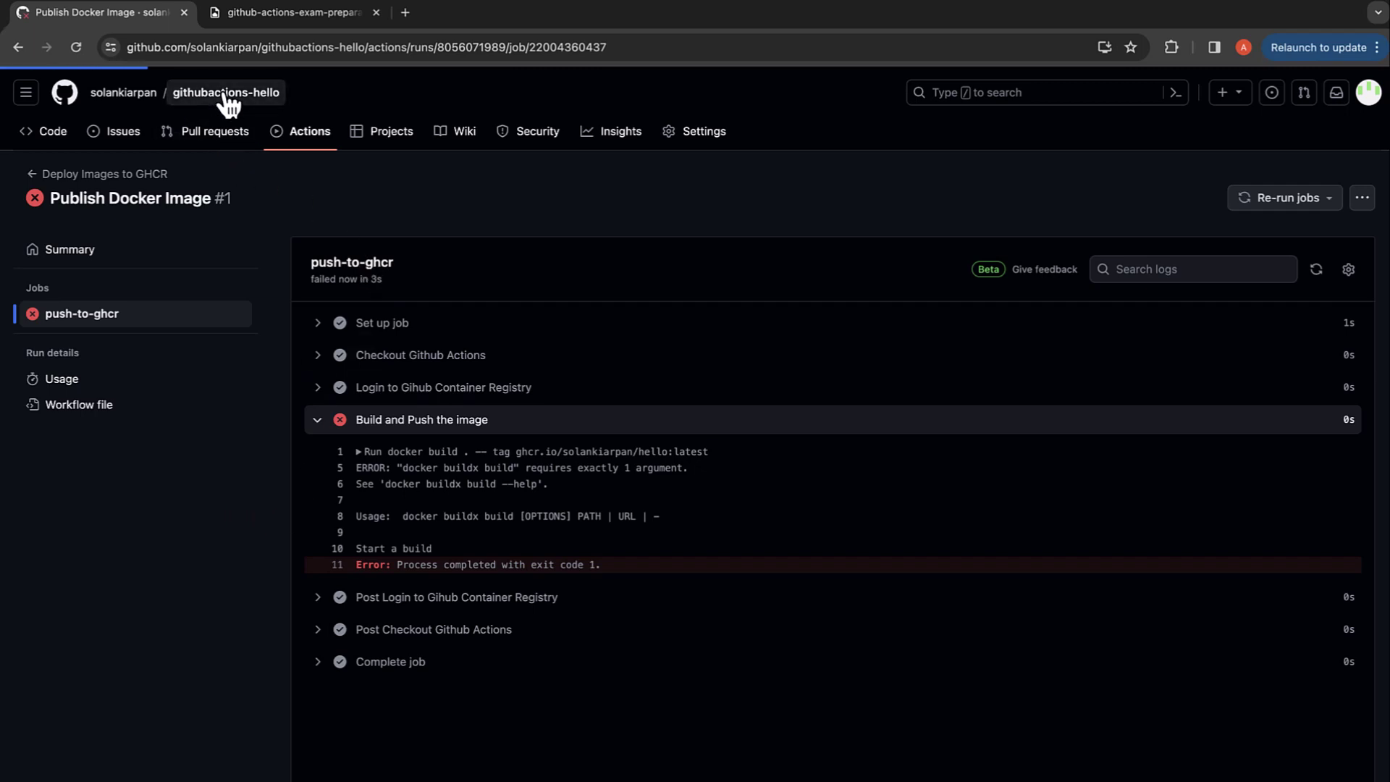
Step: Edit .github/workflows/ghcr-publish.yaml so the docker build line reads --tag instead of -- tag
click(260, 321)
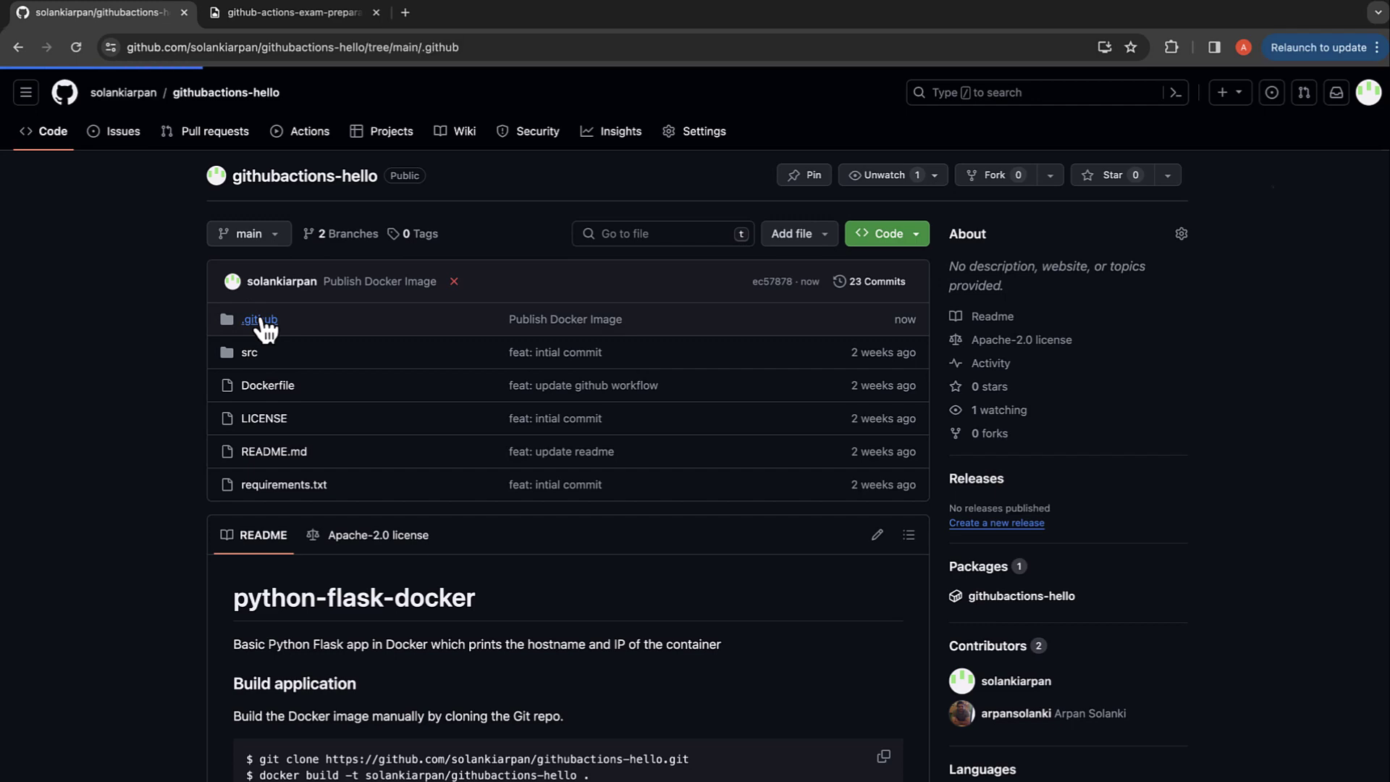
click(308, 334)
click(336, 335)
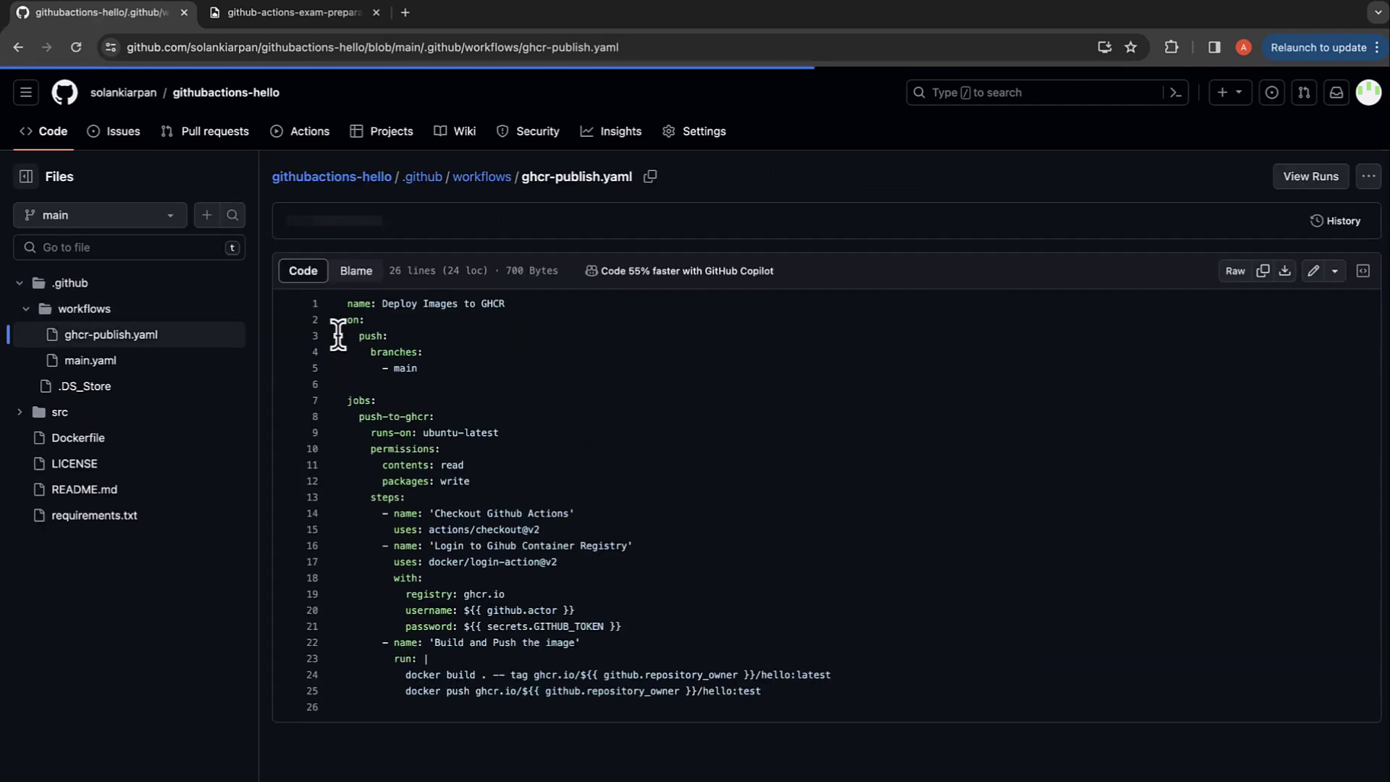
scroll(412, 444, down, 1)
click(1314, 216)
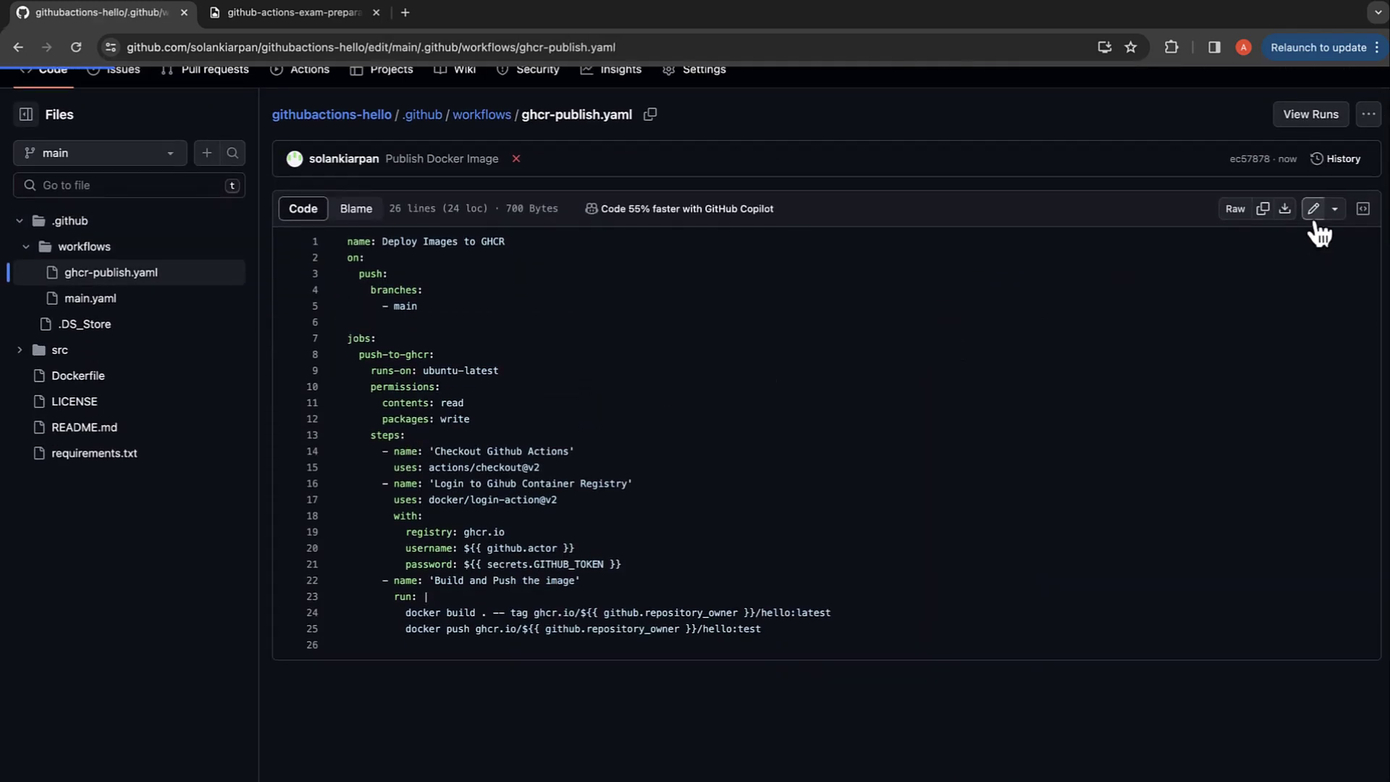
click(485, 565)
key(BackSpace)
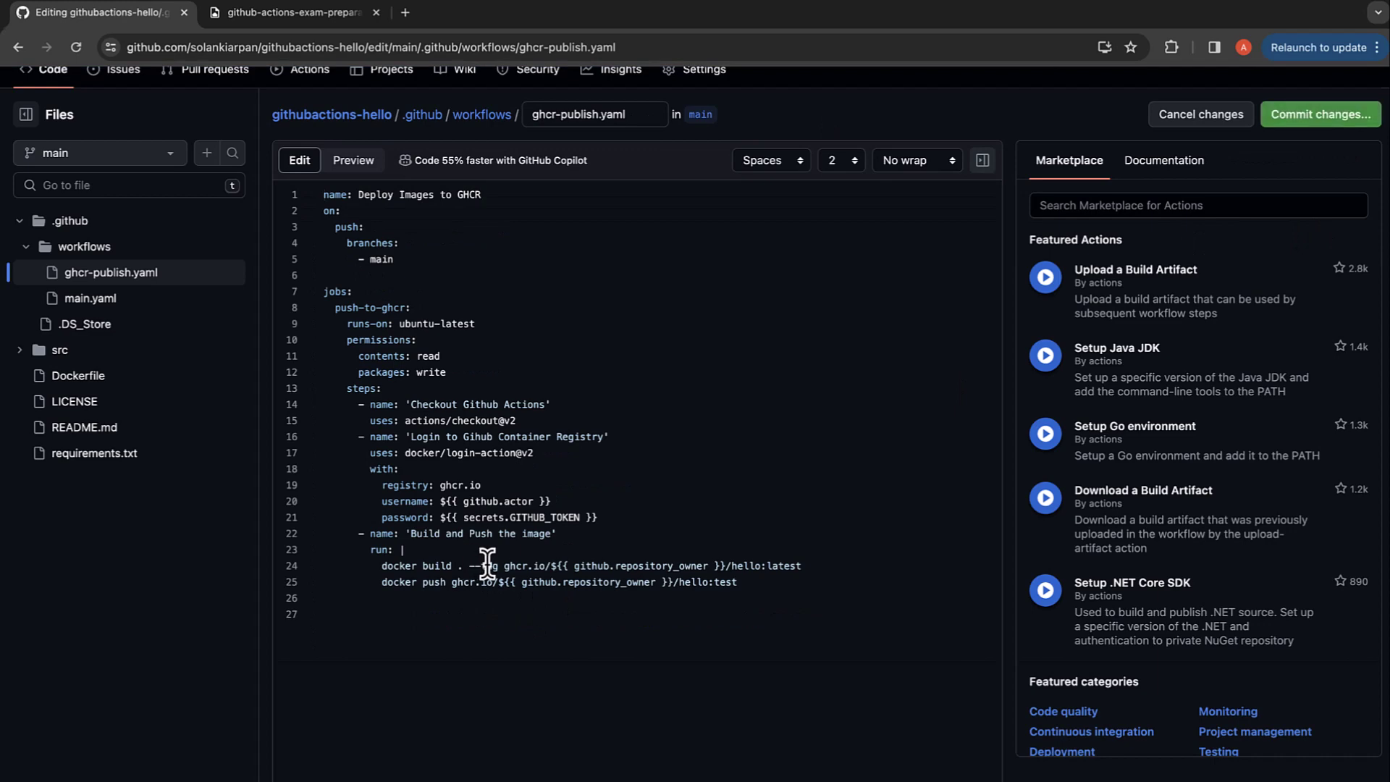
Step: Commit the change to main with description 'Fix command'
click(1320, 114)
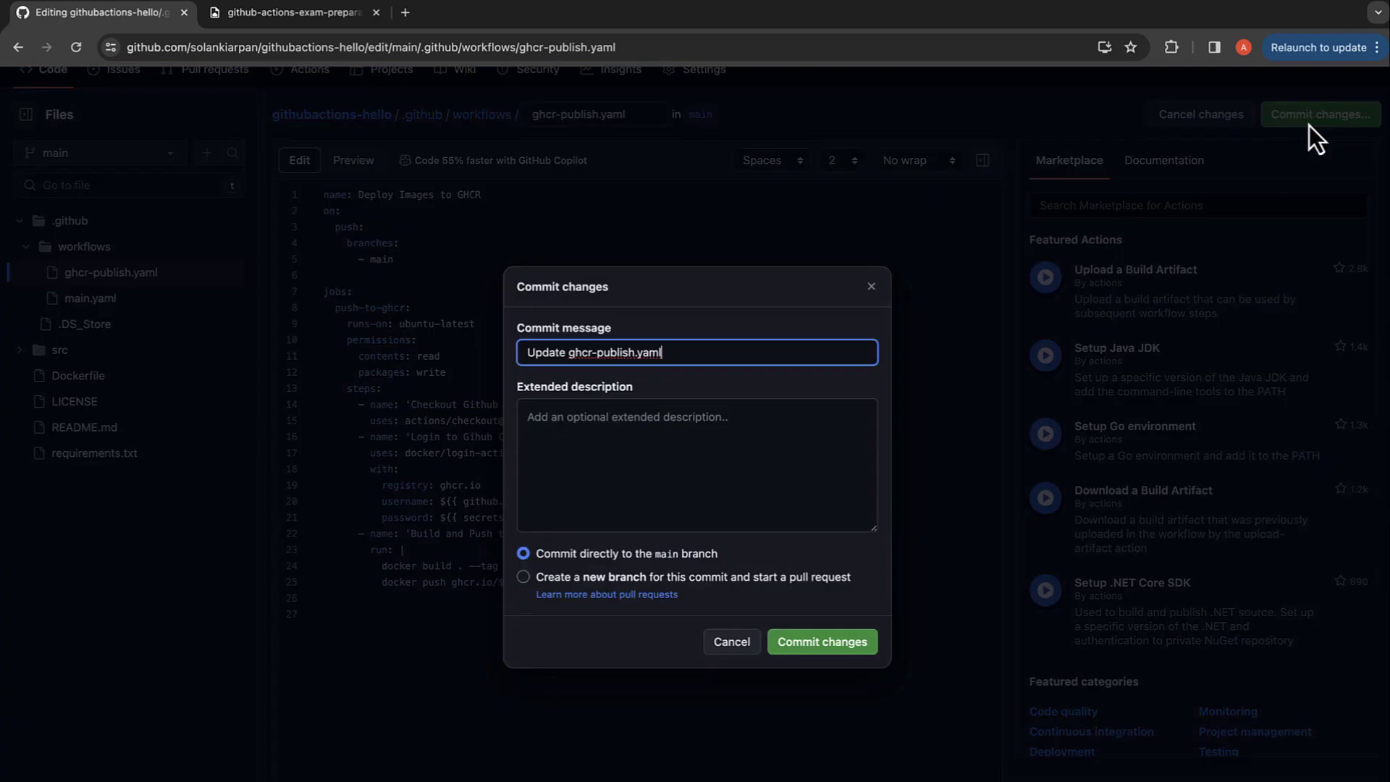
click(618, 422)
text(Fix com)
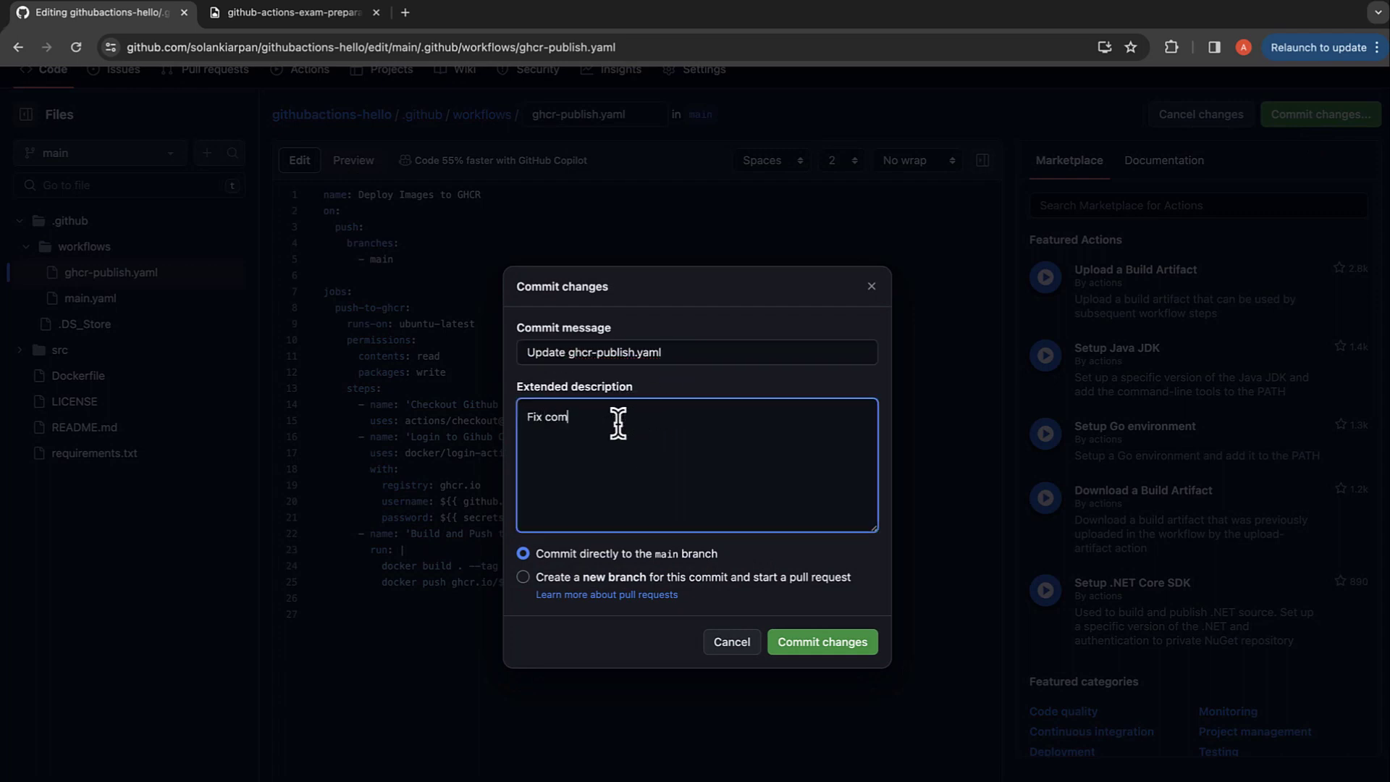
text(and)
click(799, 642)
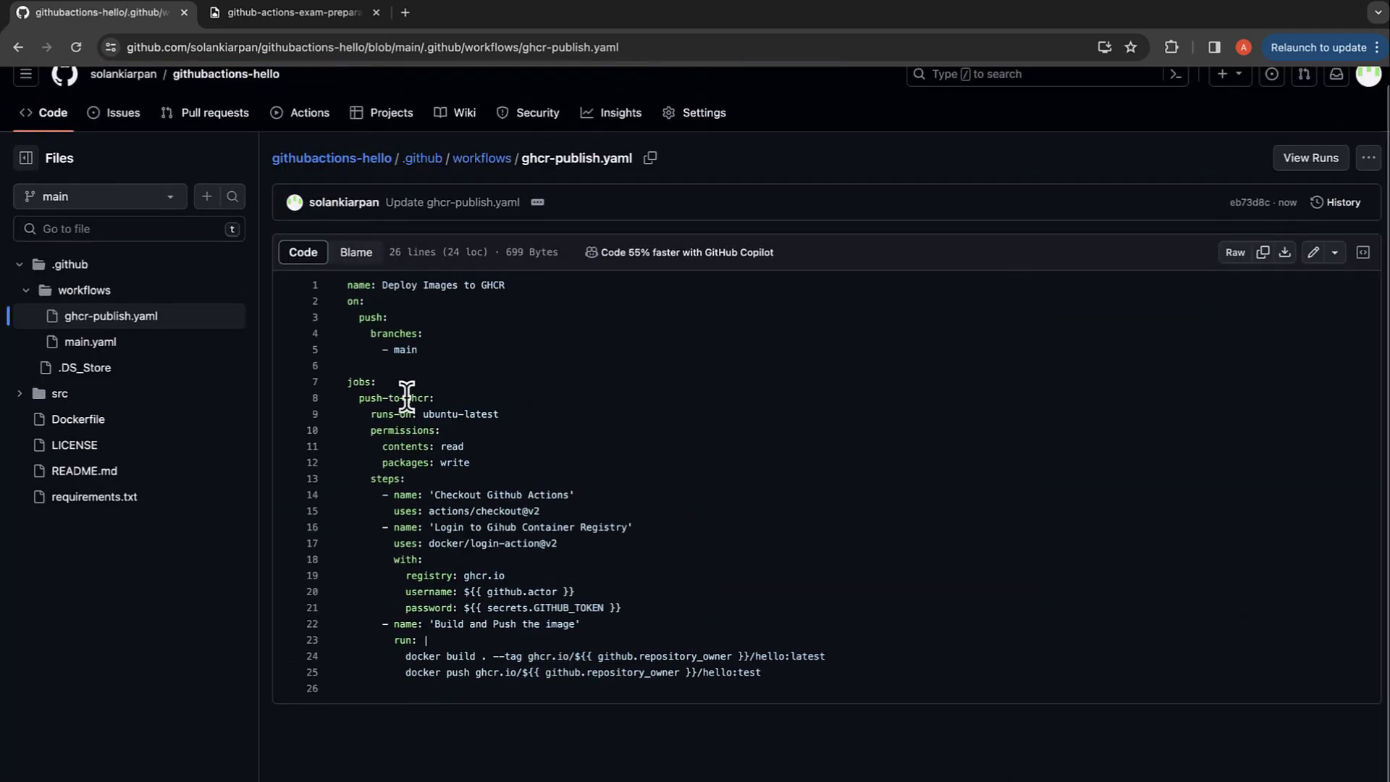
scroll(446, 357, up, 1)
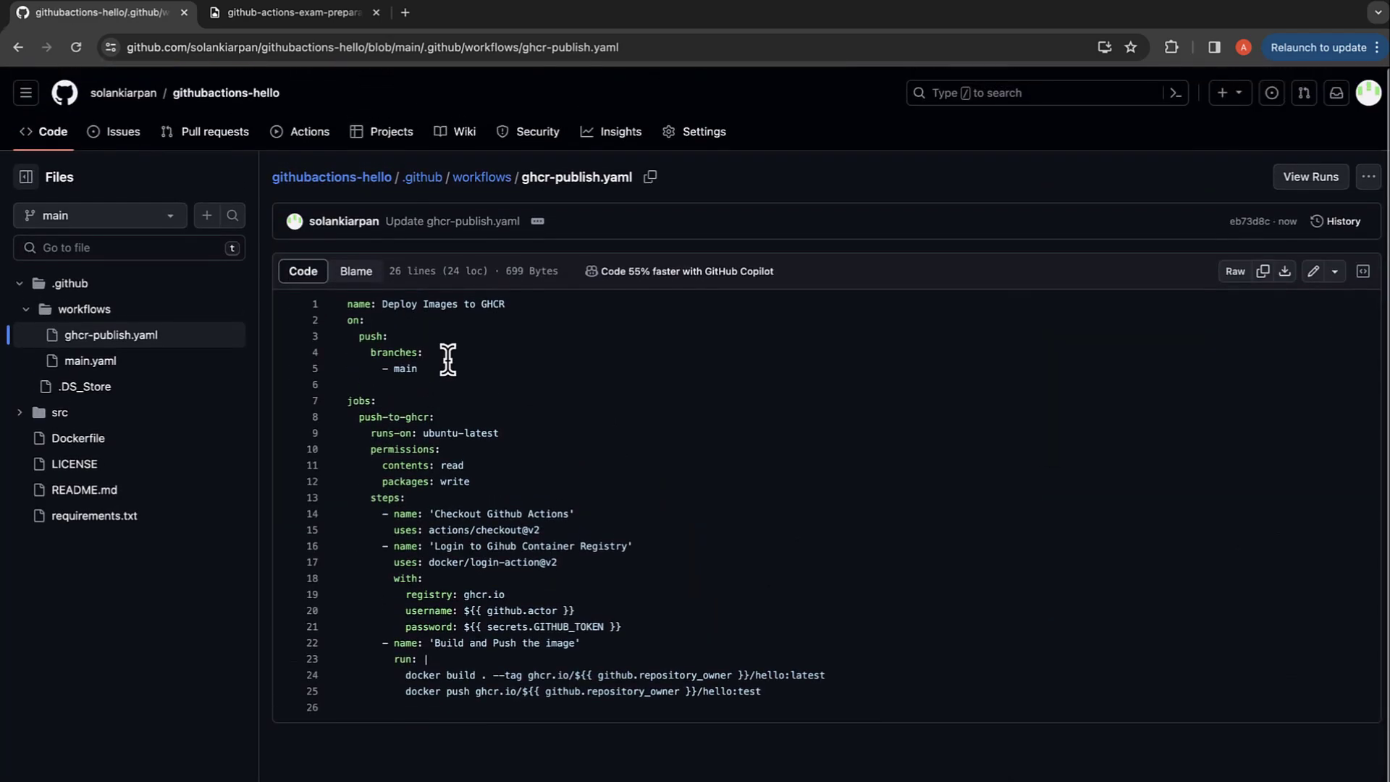
Step: Filter Actions to Deploy Images to GHCR, open run #2 and view the failed push-to-ghcr job log
click(315, 144)
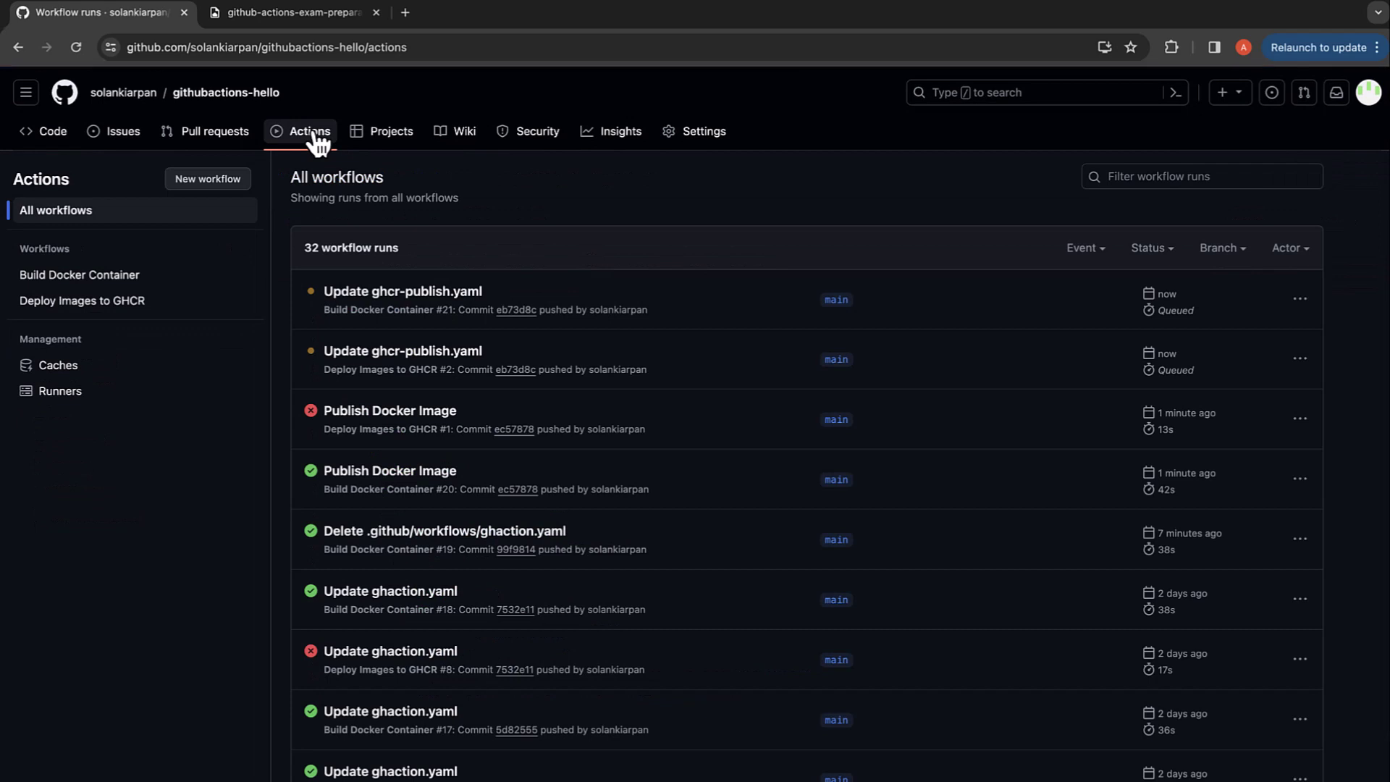
click(87, 314)
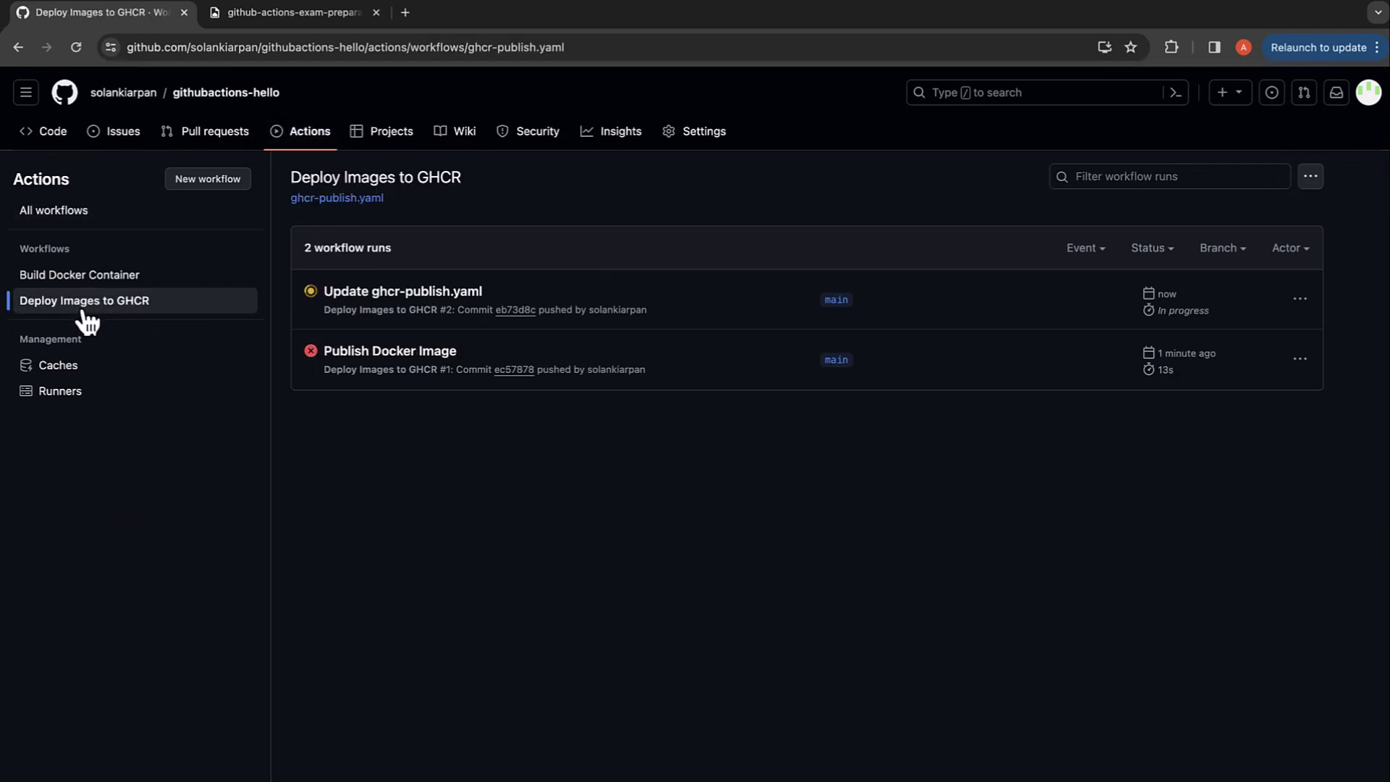
click(412, 293)
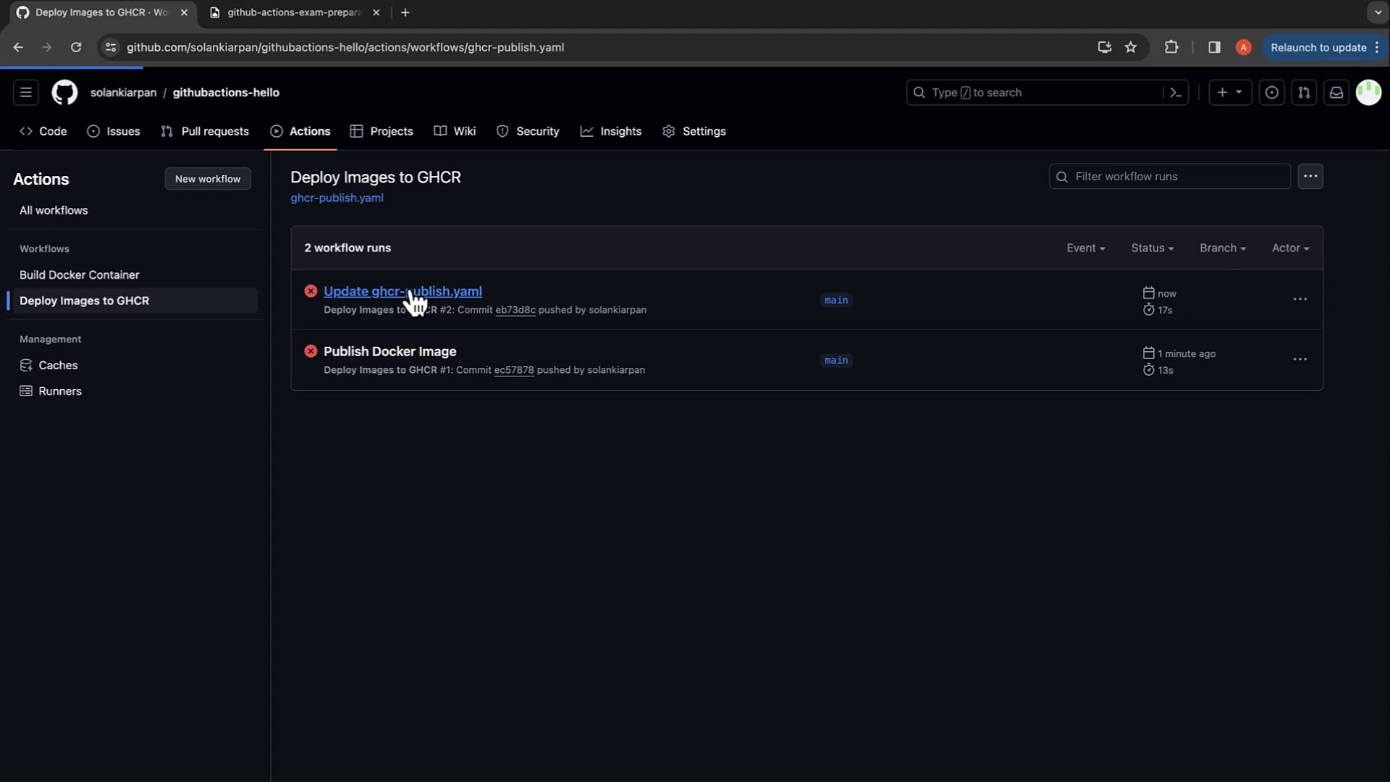
click(385, 445)
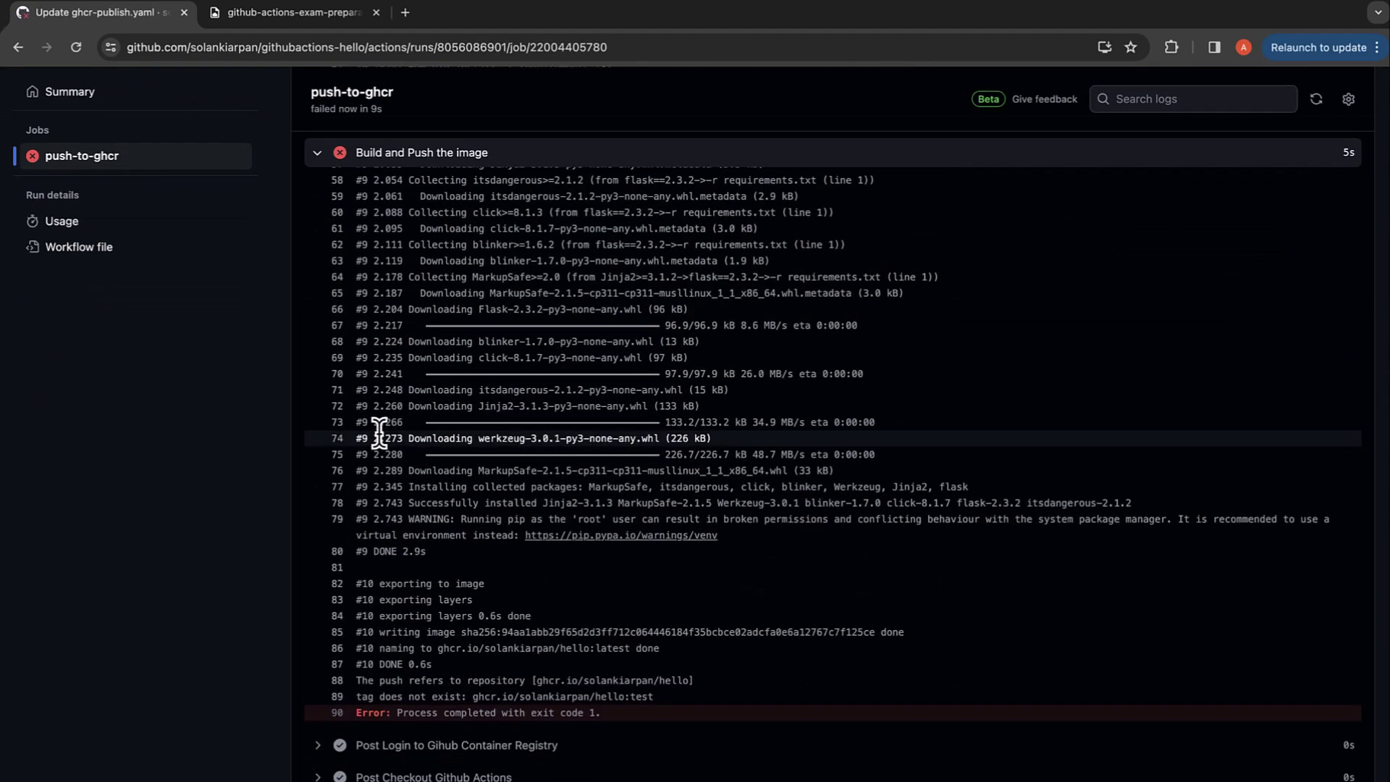
scroll(380, 437, up, 3)
scroll(380, 436, up, 4)
scroll(380, 434, up, 3)
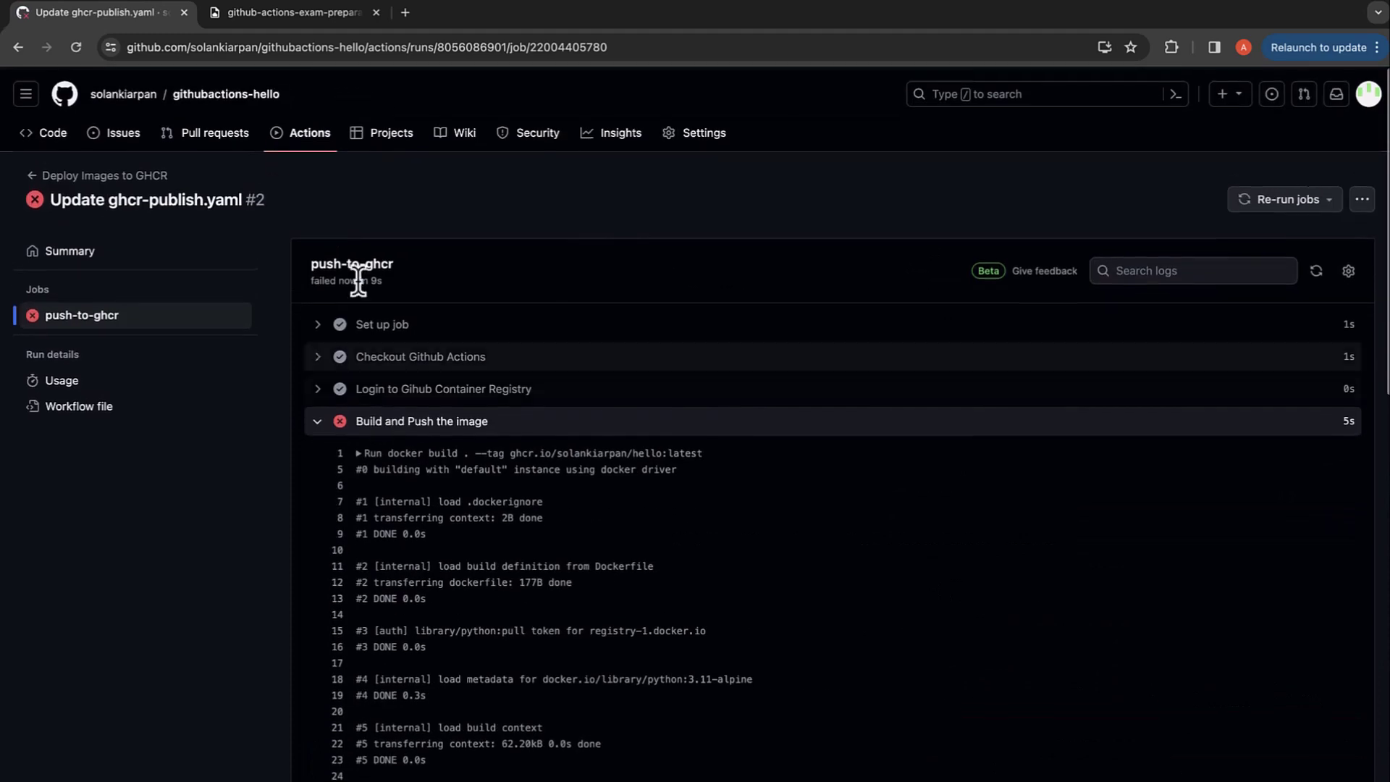
Step: Edit ghcr-publish.yaml line 25 so the pushed tag is hello:latest instead of hello:test
click(213, 96)
click(257, 321)
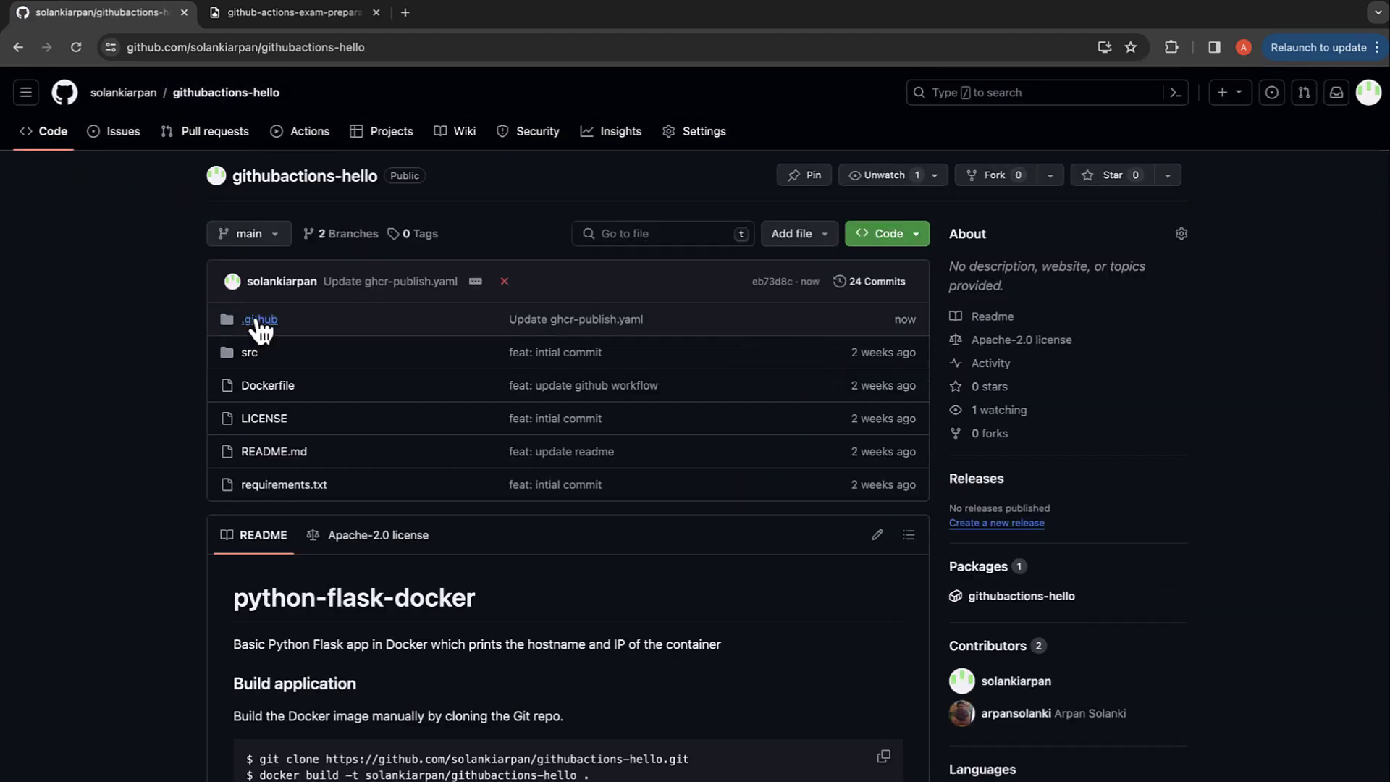
click(324, 339)
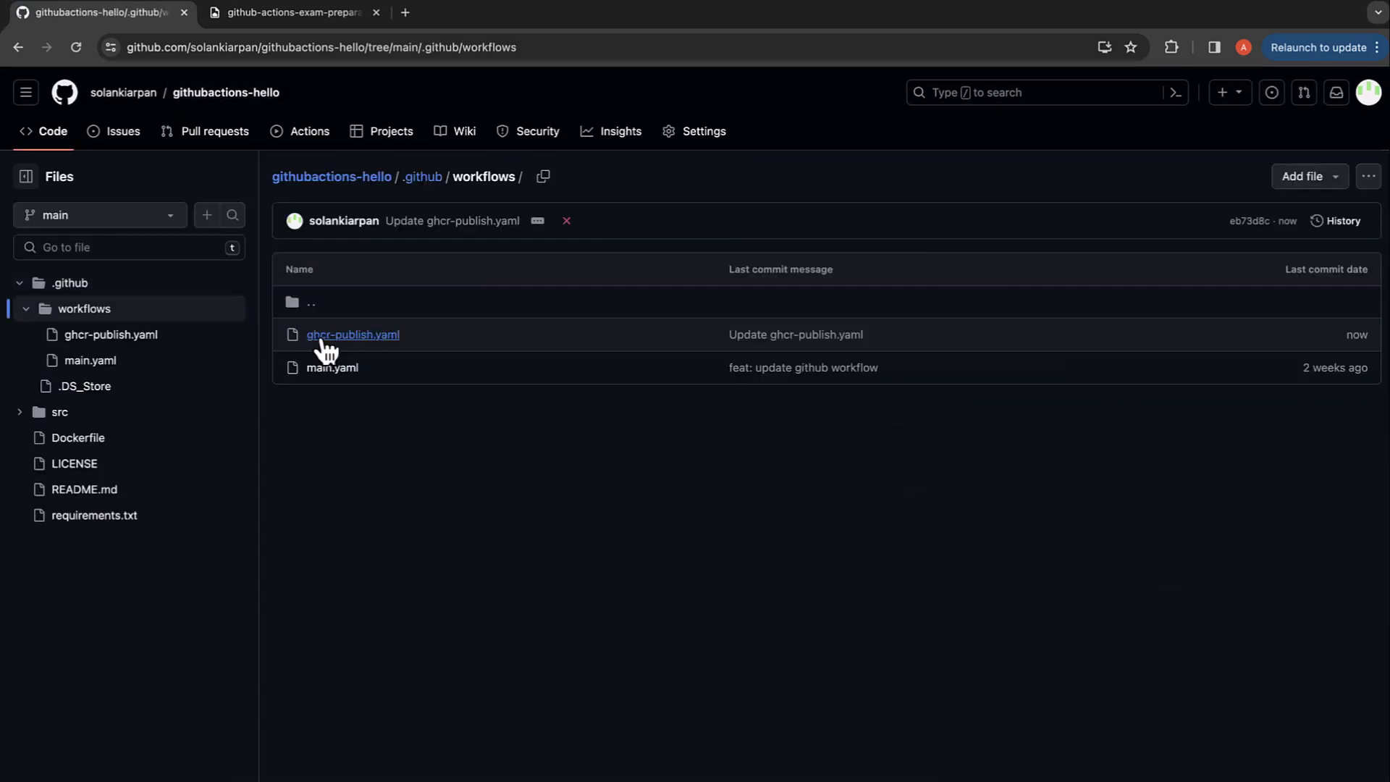
click(319, 337)
click(1313, 273)
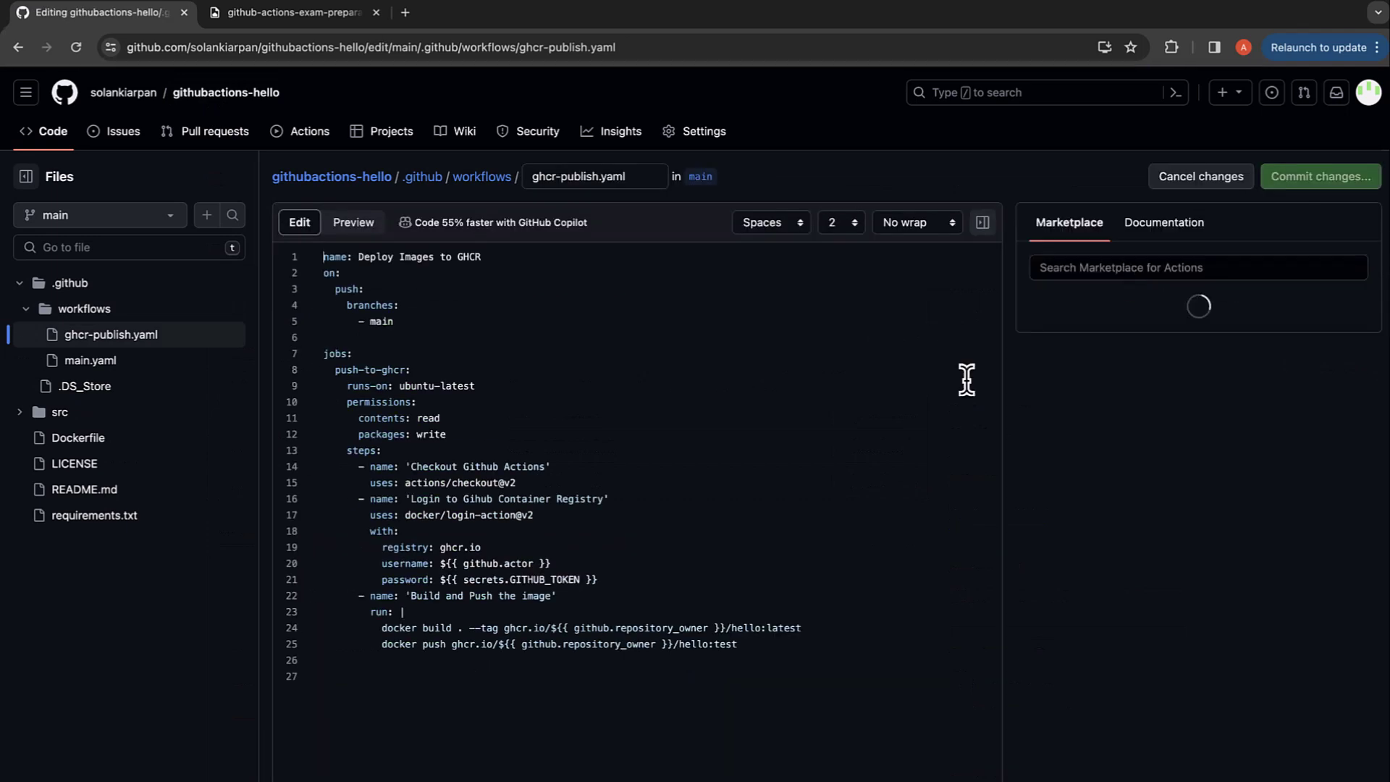
click(735, 644)
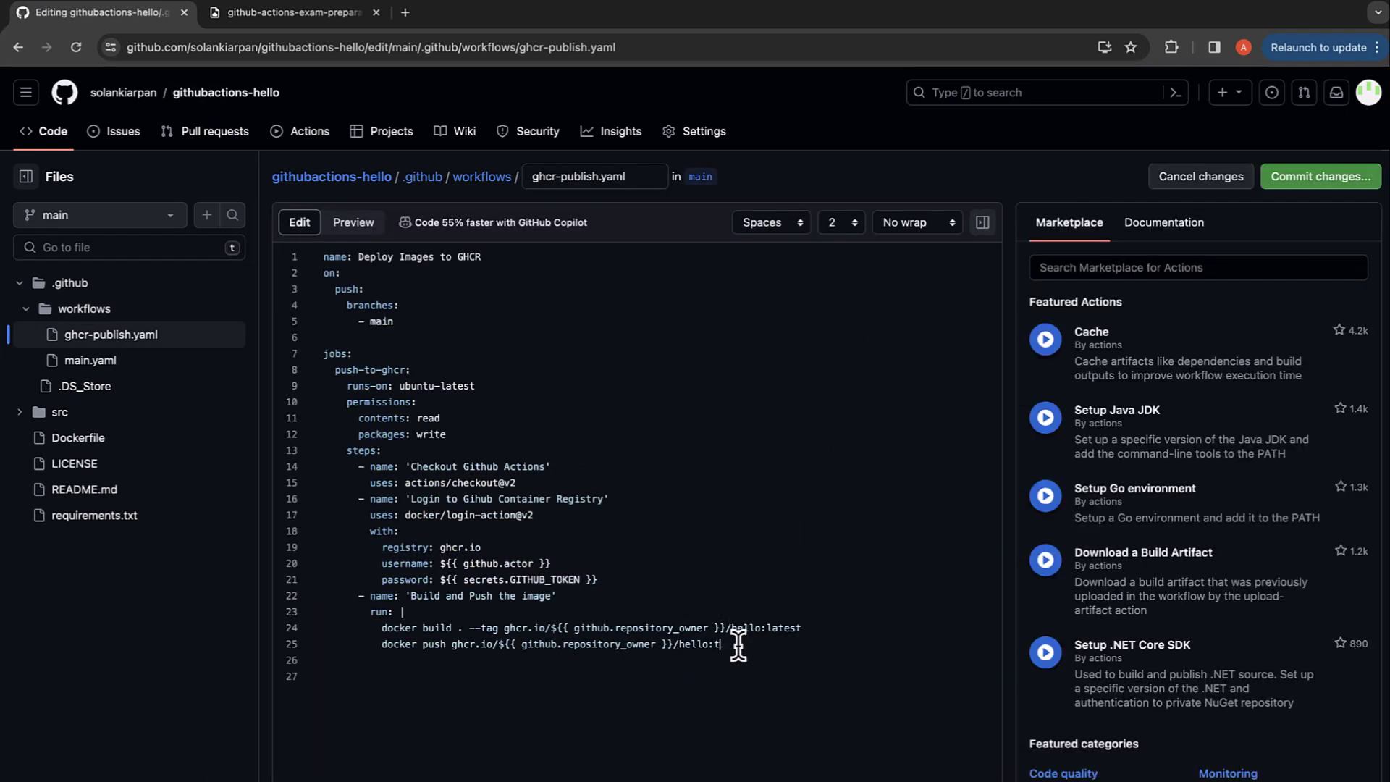
key(BackSpace)
text(latest)
Step: Commit to main with description 'Update tag to correct tag'
click(1302, 189)
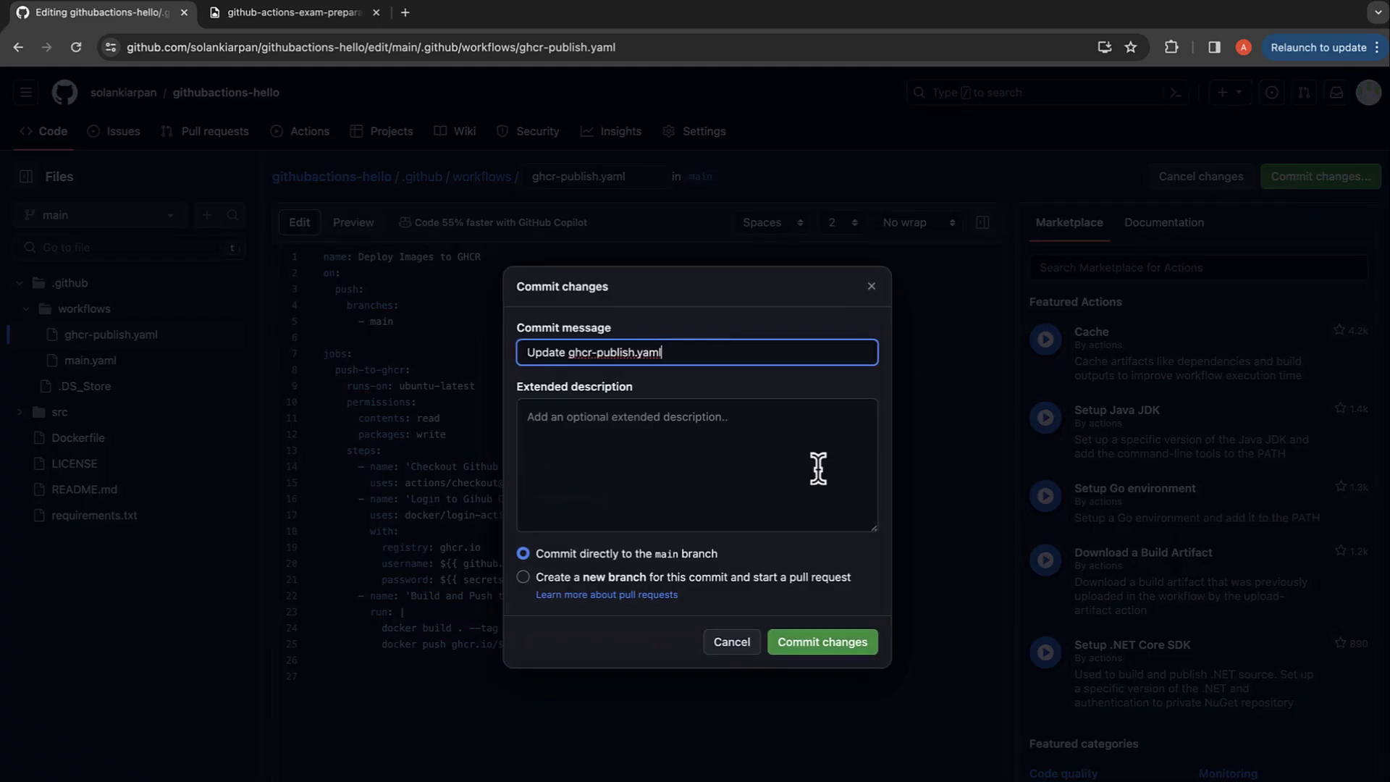
click(574, 467)
text(Update tag )
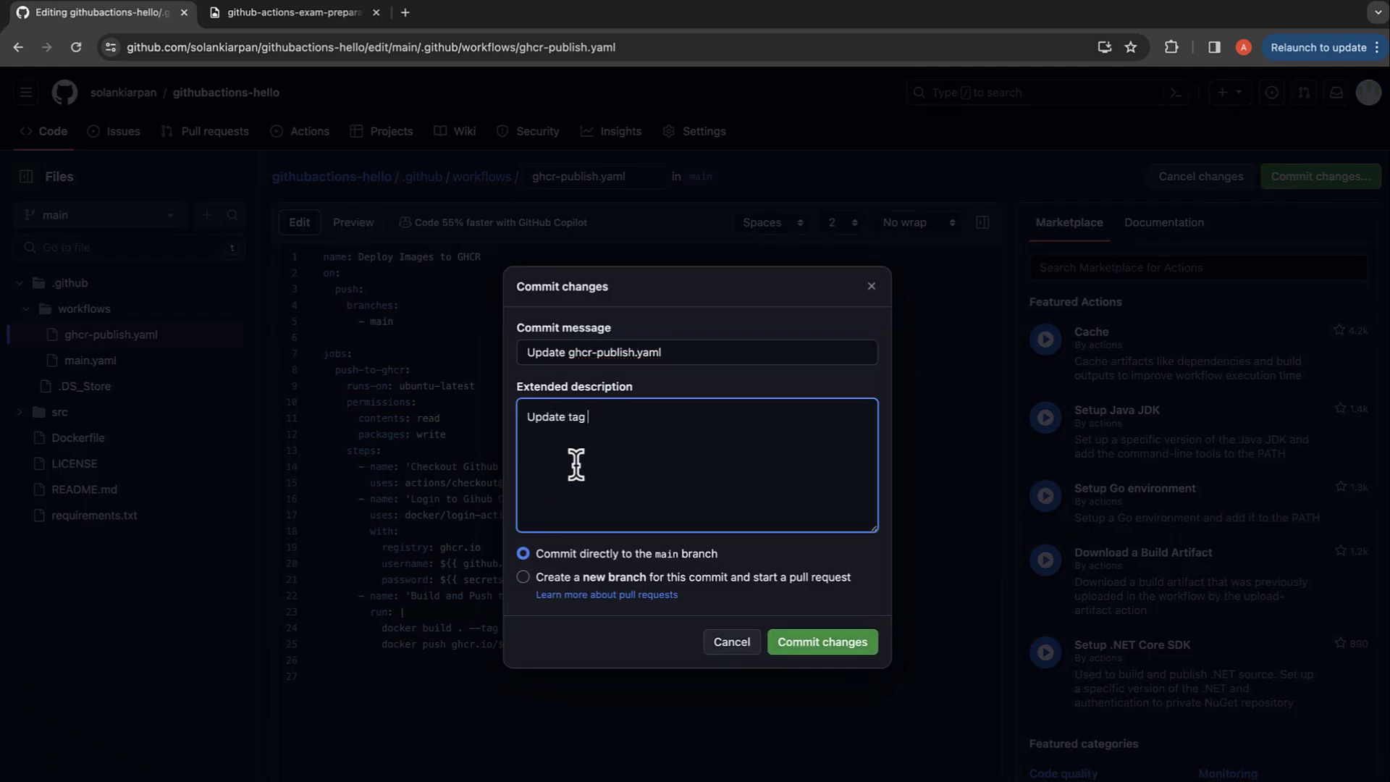
text(to correct tag)
click(804, 648)
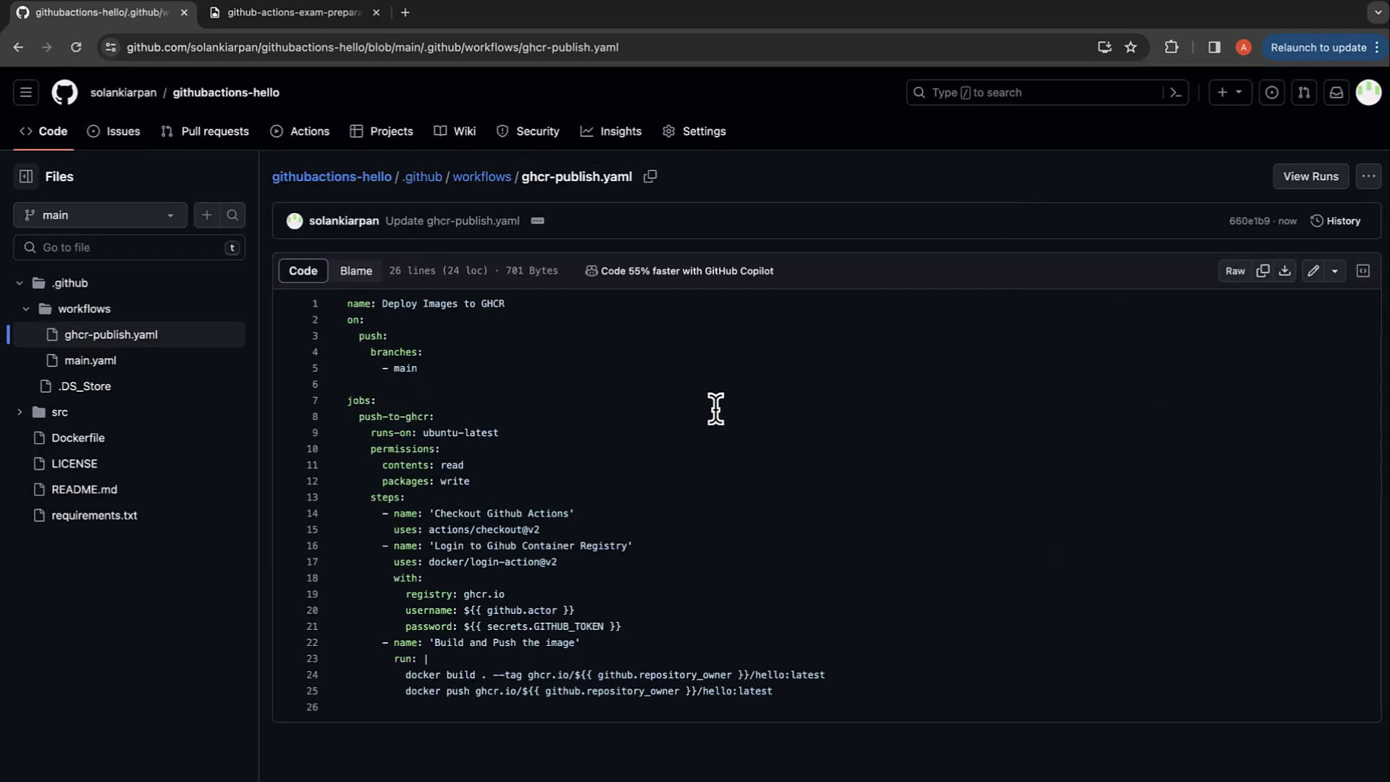
Step: Open the newest Update ghcr-publish.yaml run #3 and watch the push-to-ghcr job succeed
click(312, 142)
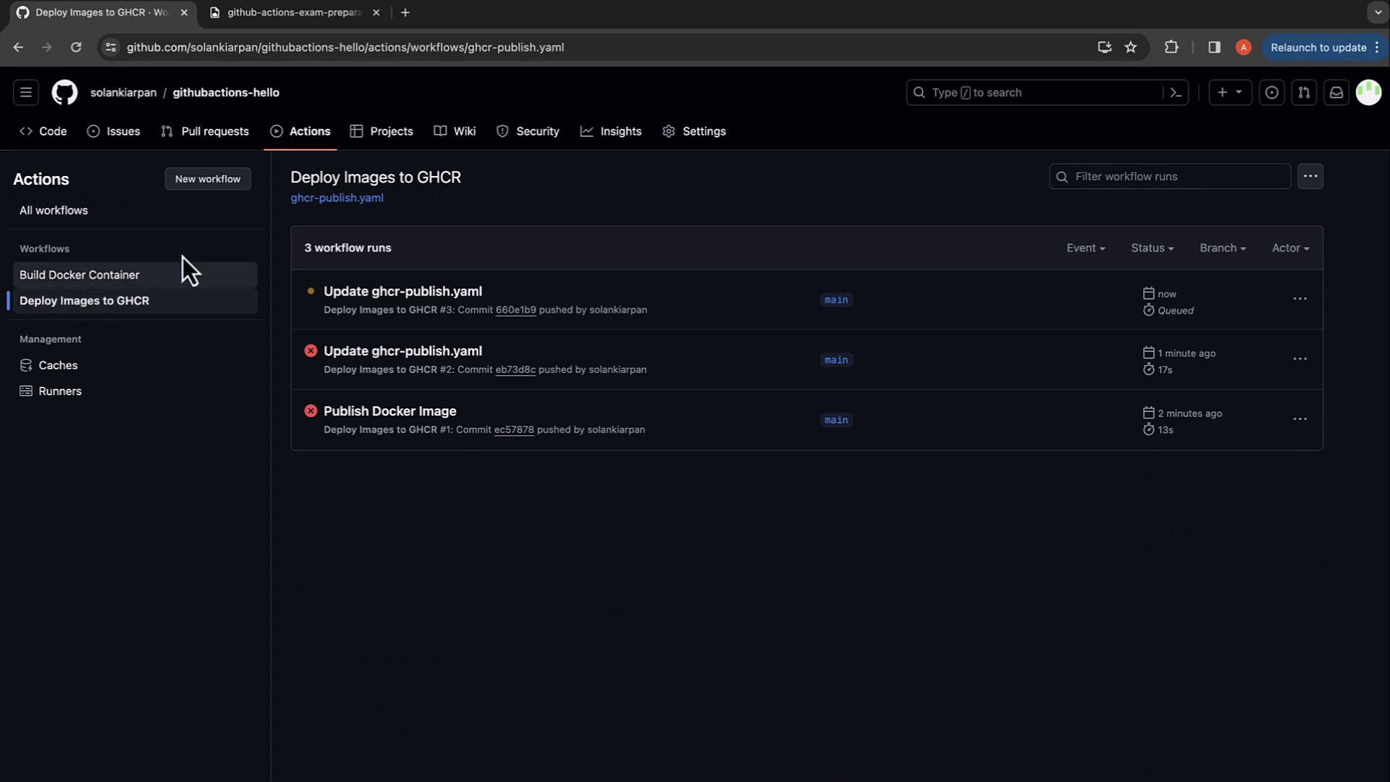
click(400, 299)
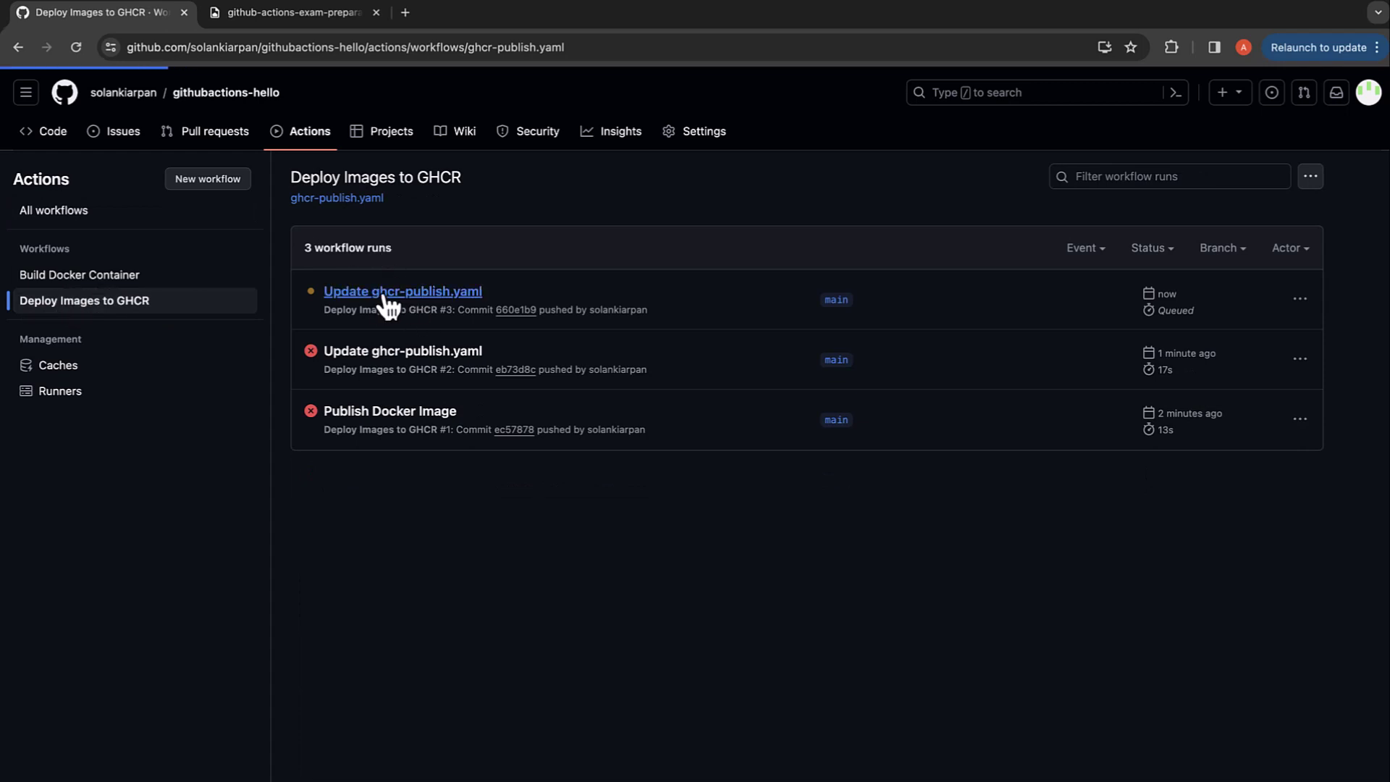
click(365, 443)
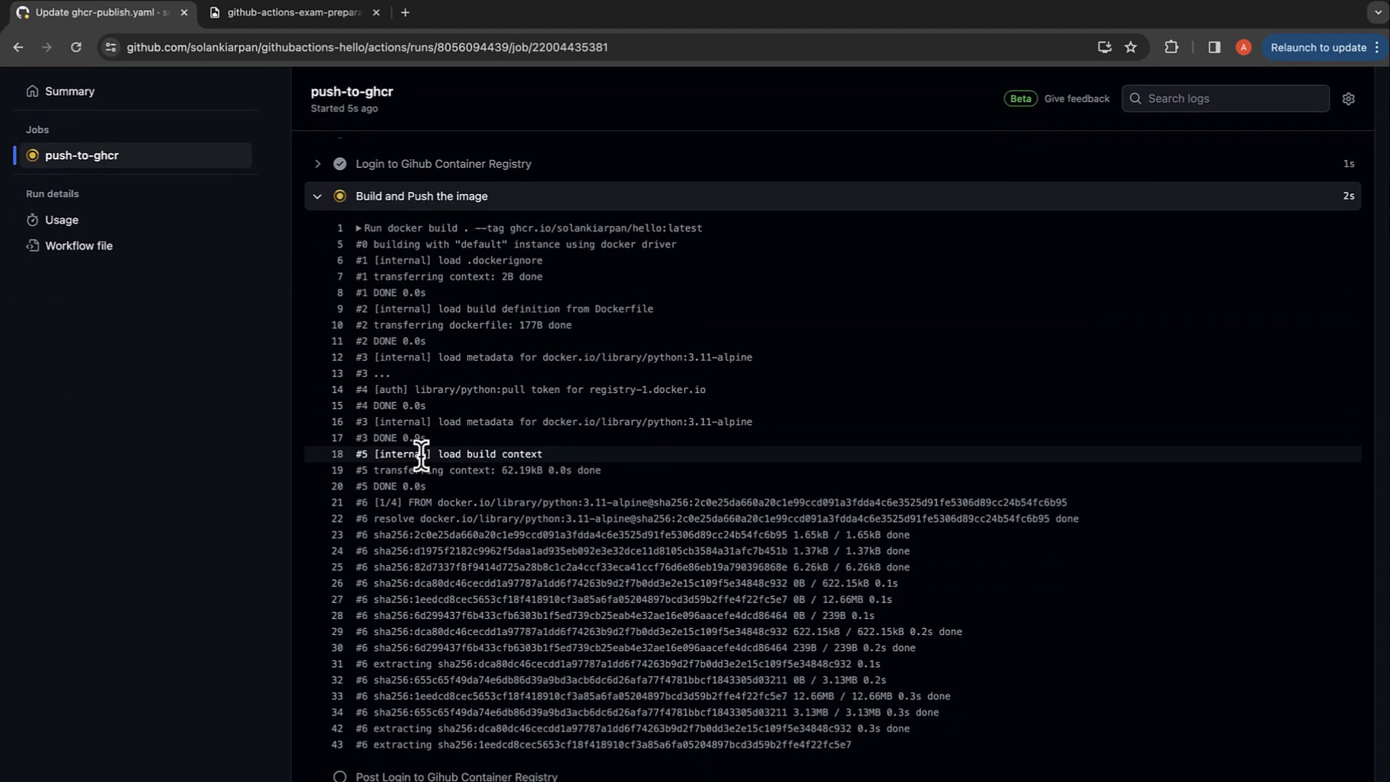
scroll(381, 469, up, 2)
scroll(382, 470, down, 5)
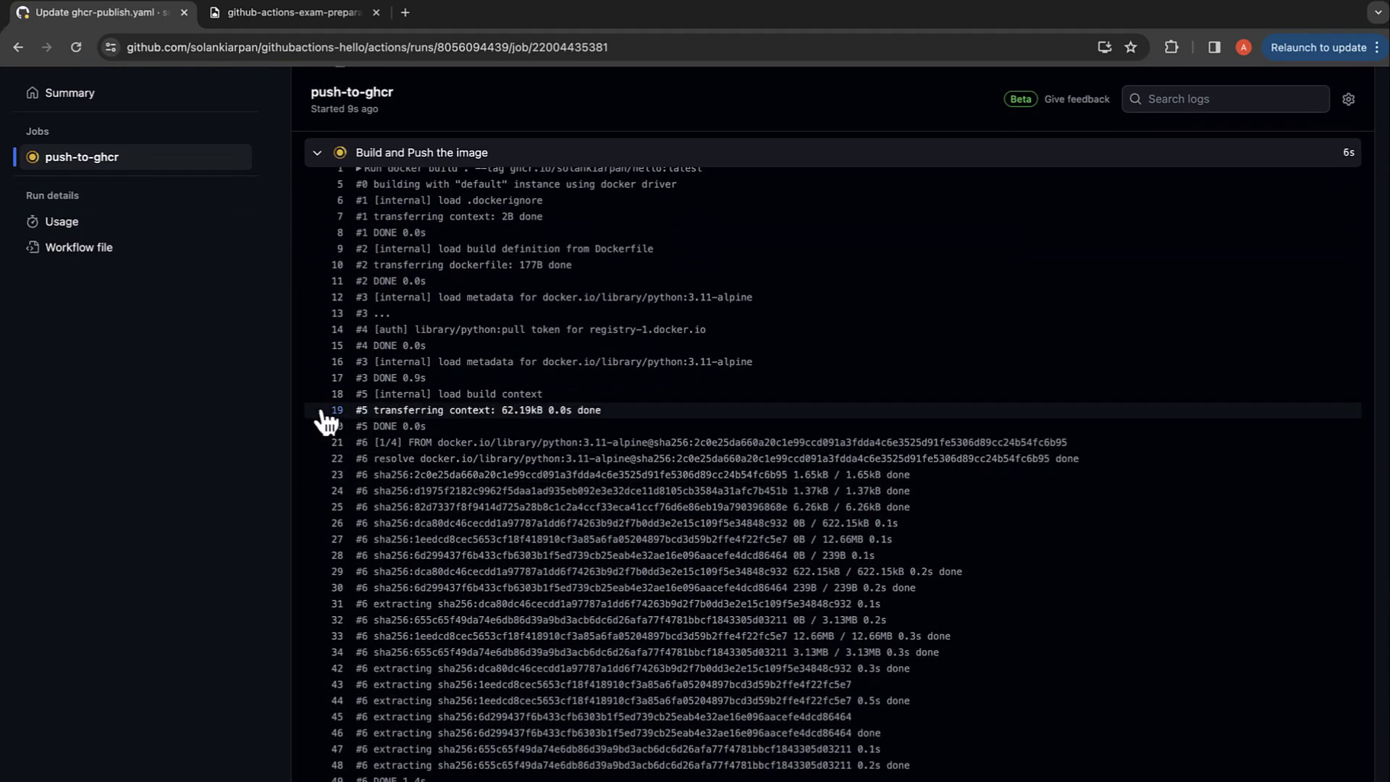
scroll(324, 396, down, 2)
scroll(325, 396, down, 5)
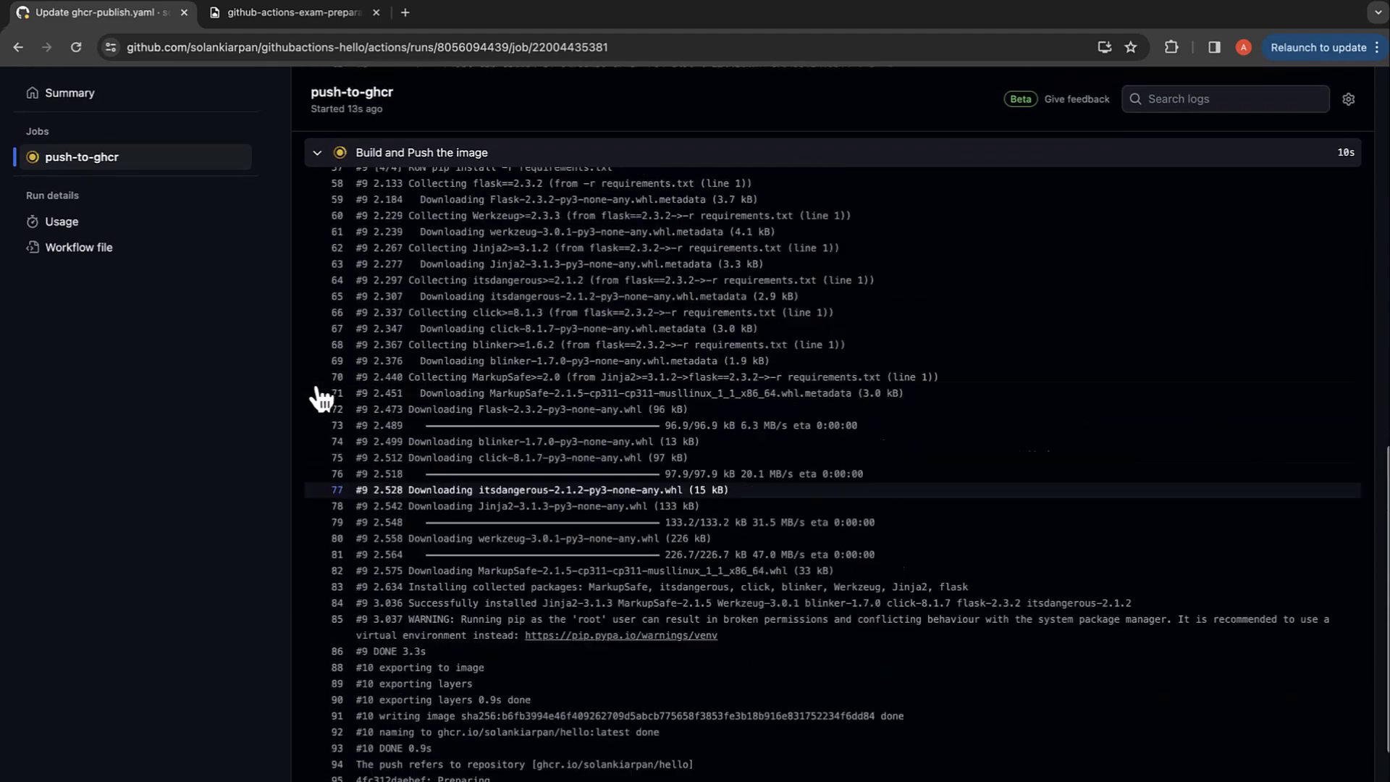
scroll(331, 386, down, 5)
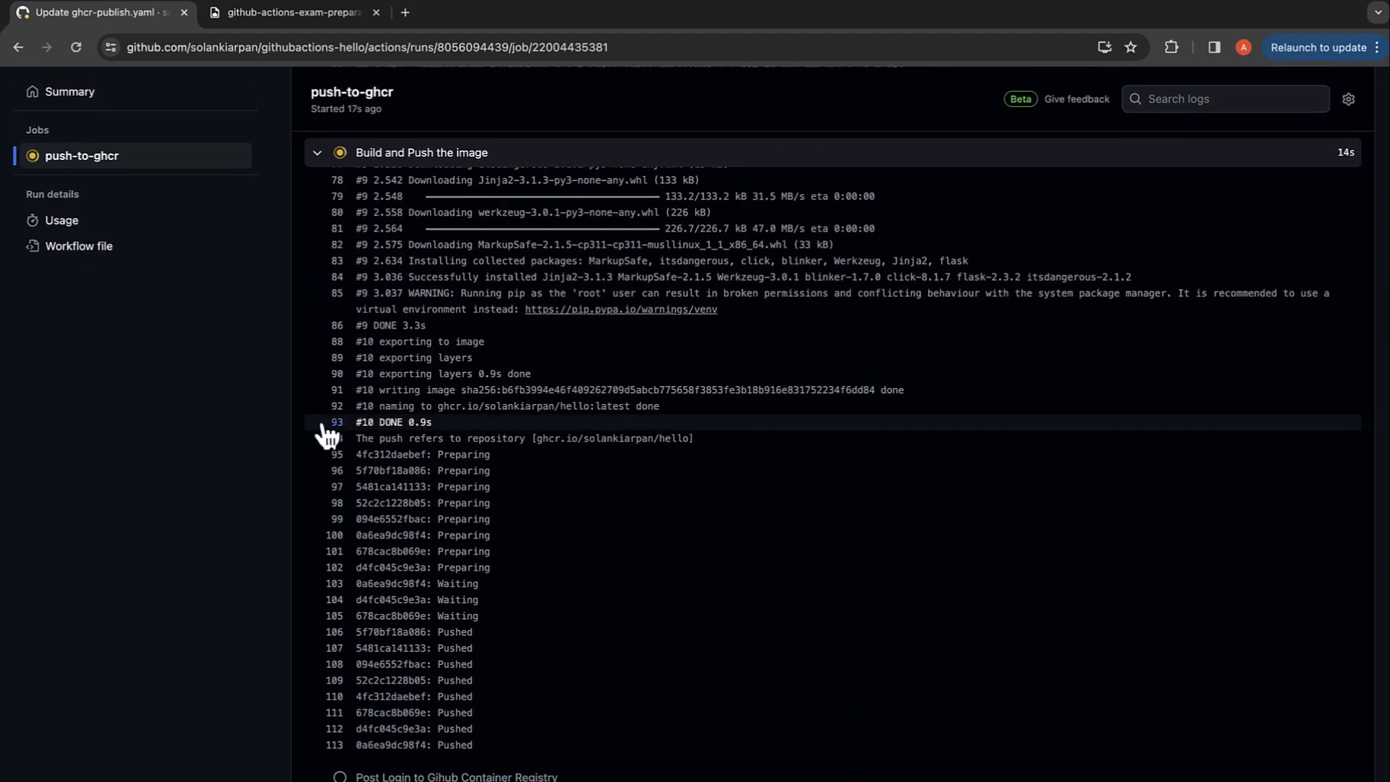
scroll(326, 435, down, 2)
scroll(327, 435, down, 1)
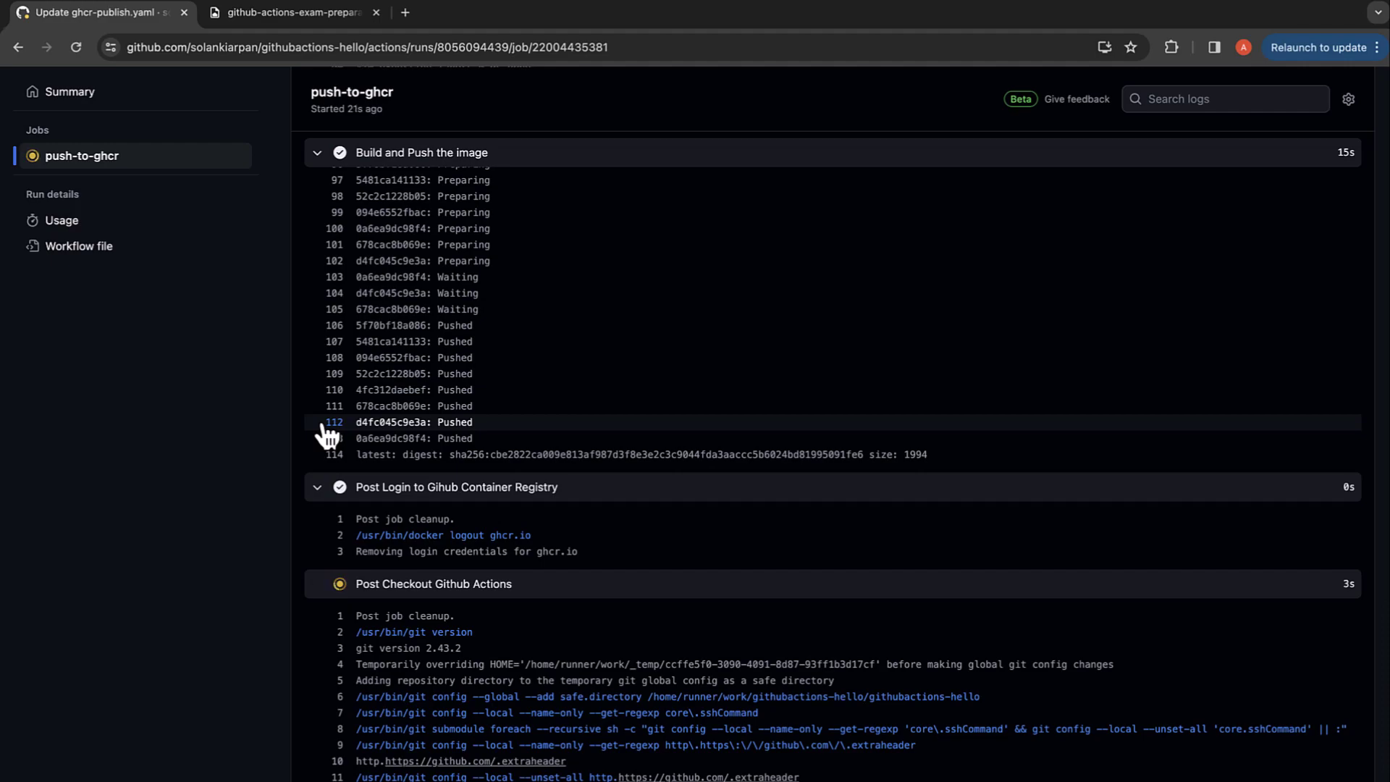
scroll(326, 435, down, 1)
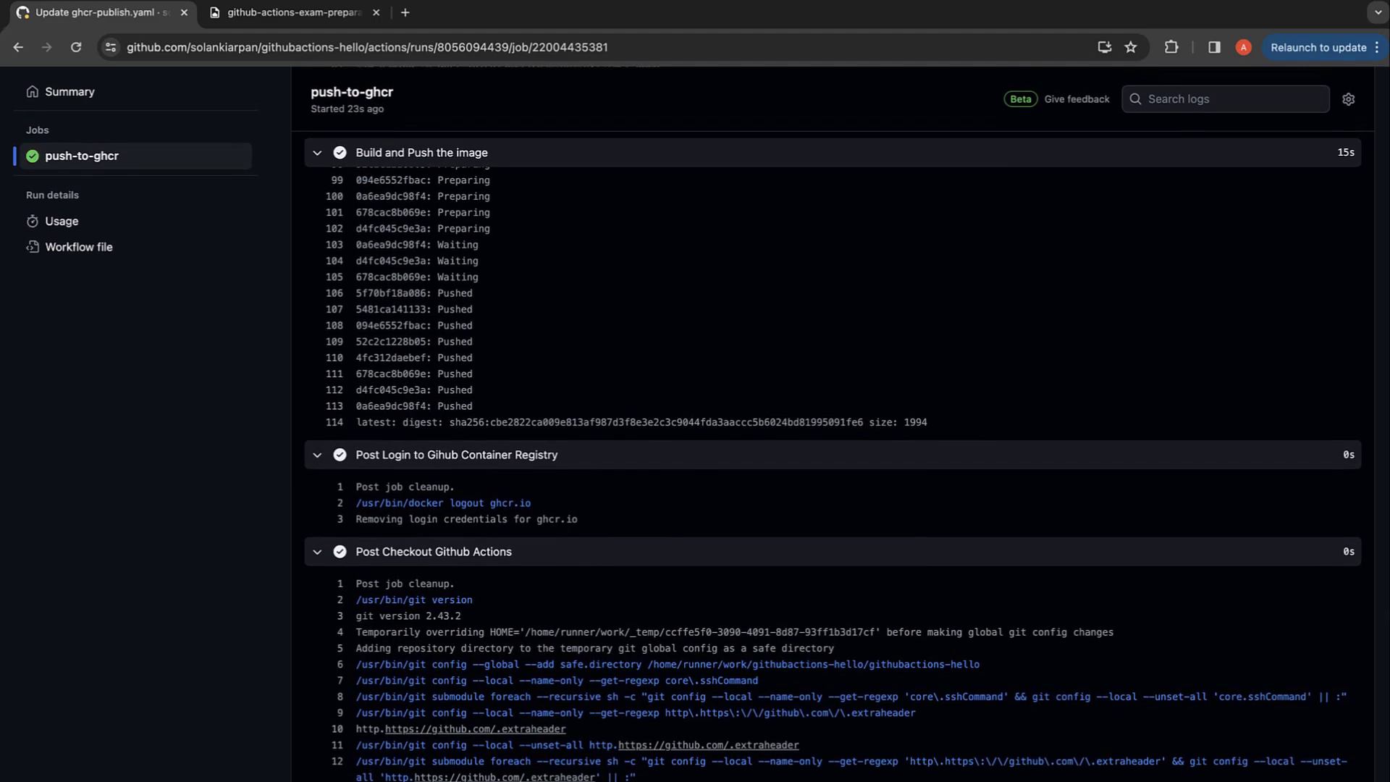
scroll(326, 651, down, 1)
scroll(325, 652, up, 10)
scroll(328, 653, up, 8)
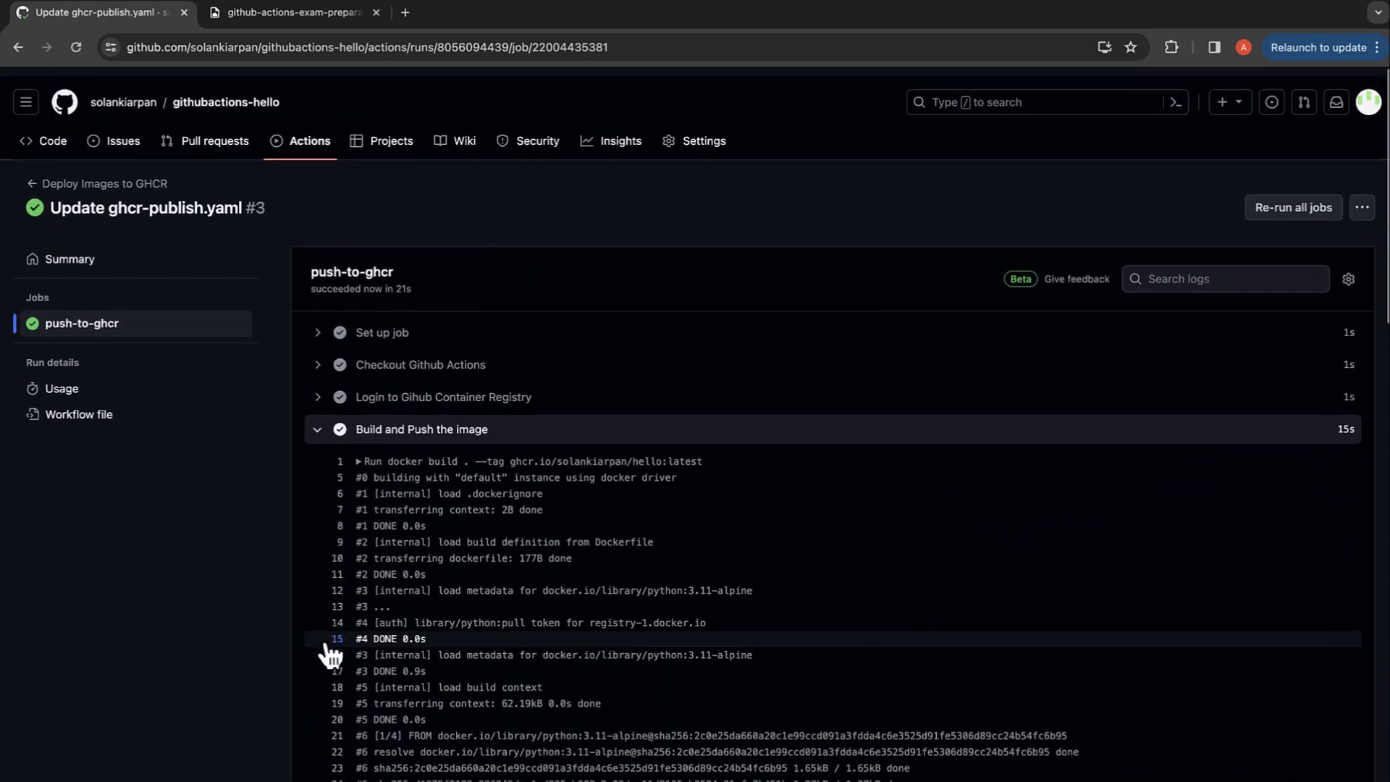
scroll(398, 391, down, 5)
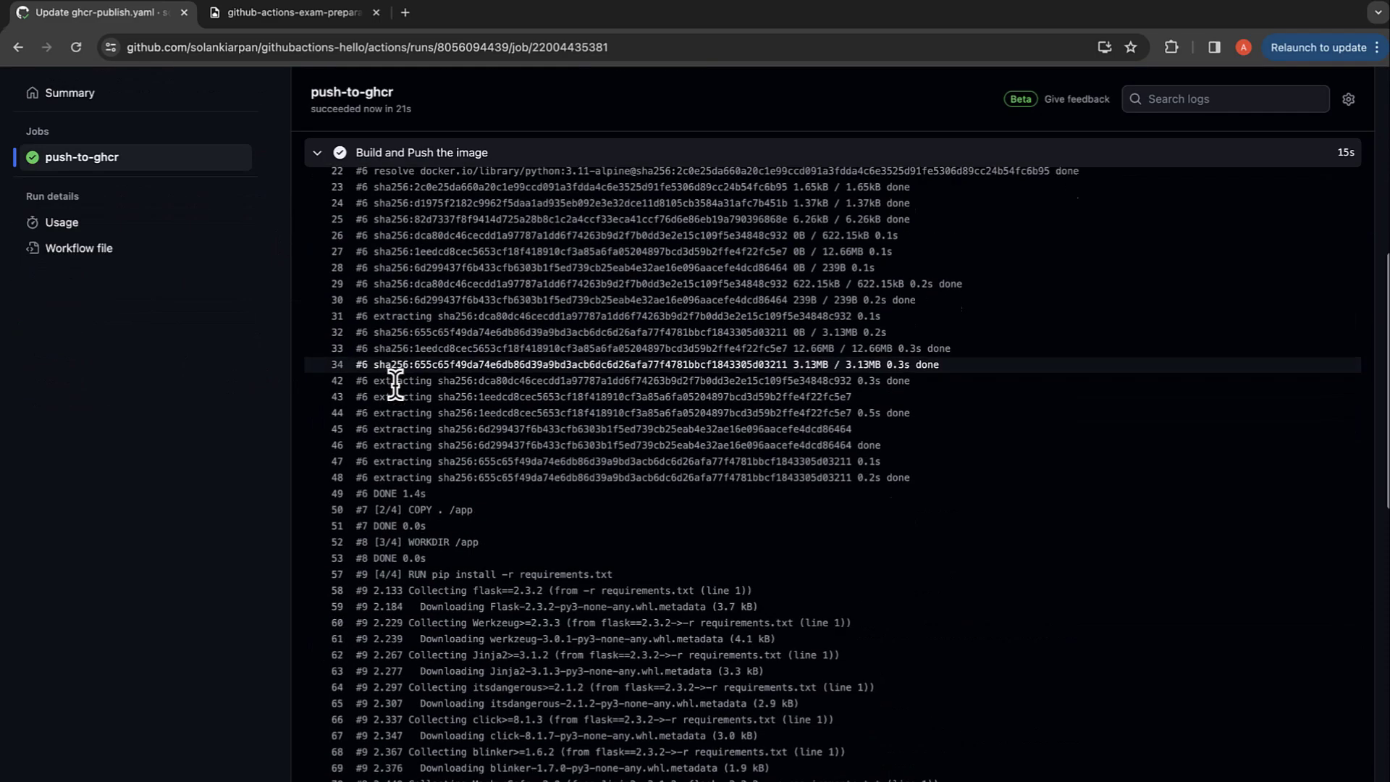
scroll(395, 385, down, 10)
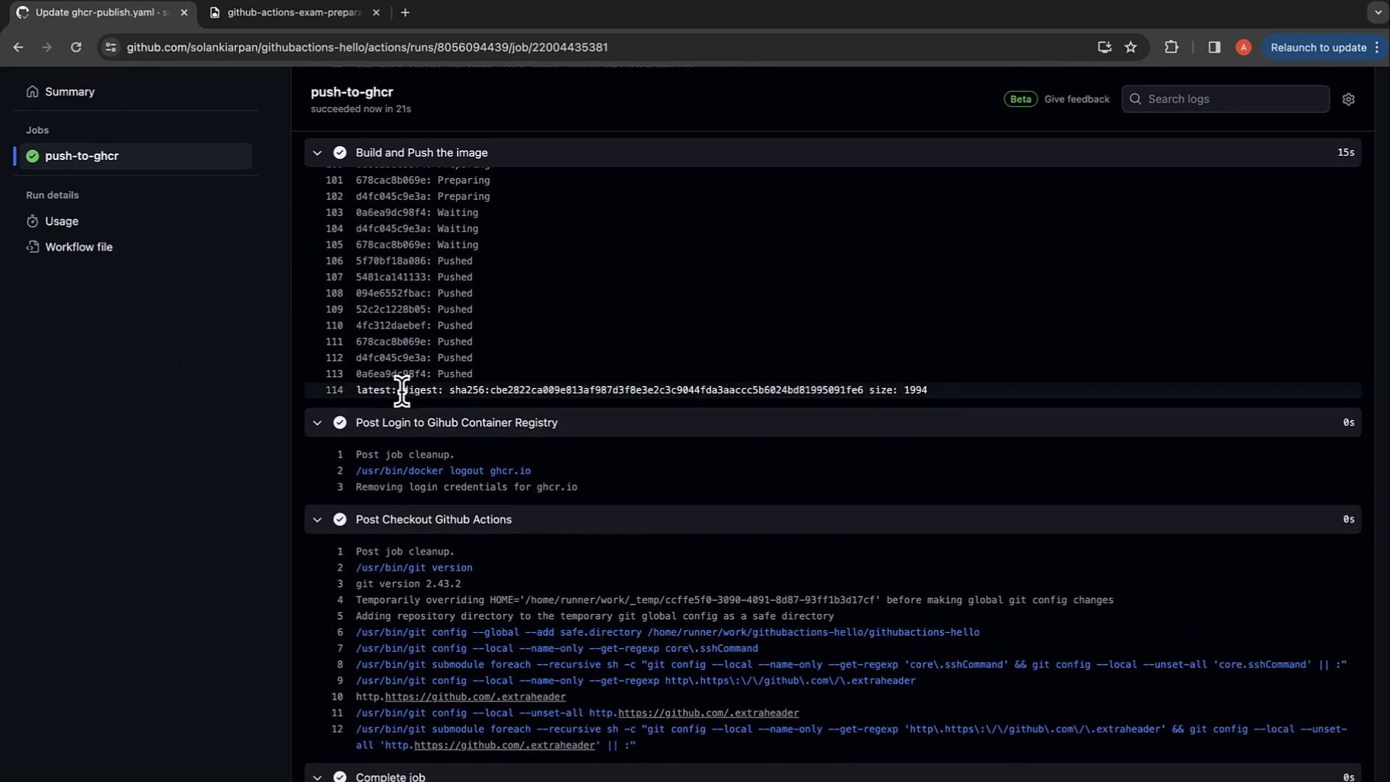
scroll(456, 359, up, 10)
scroll(456, 358, up, 3)
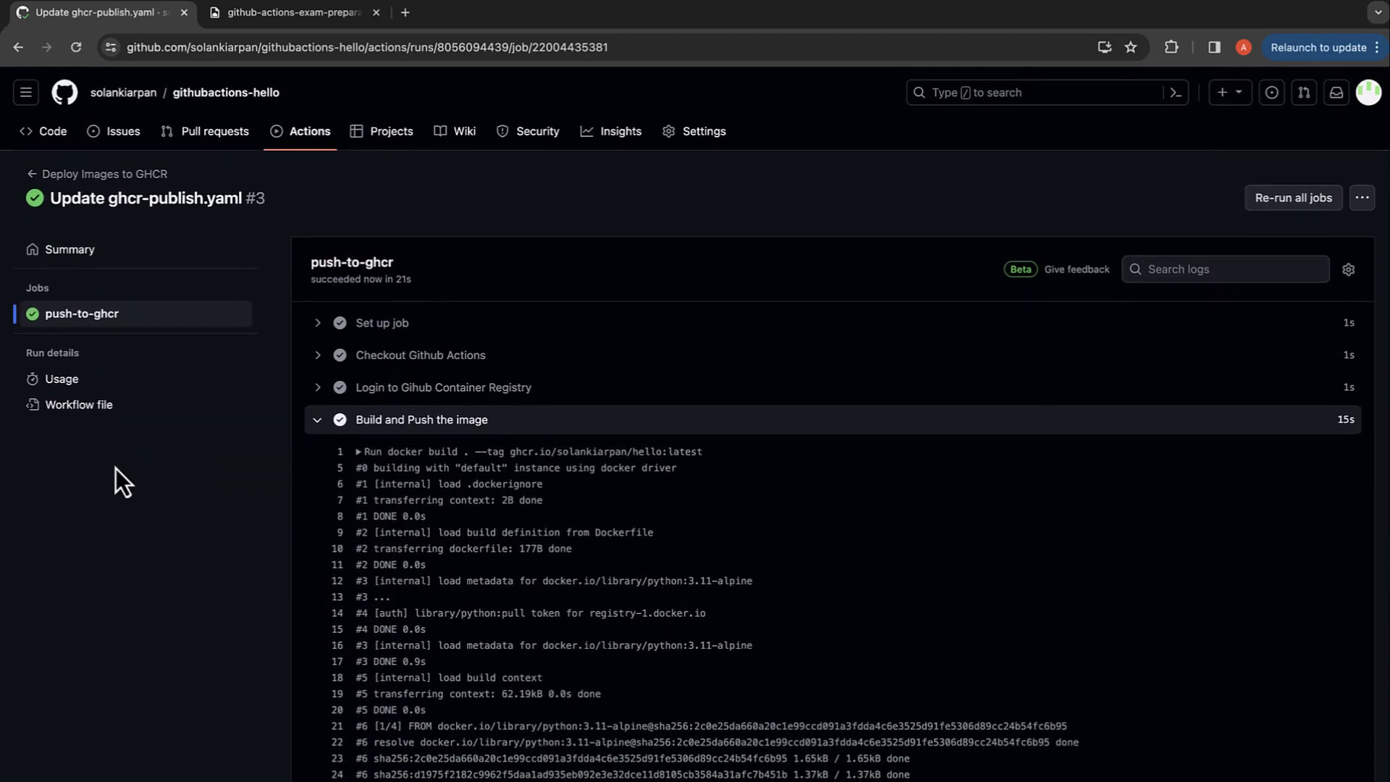
Step: From the solankiarpan profile's Packages list, open the hello package
click(116, 96)
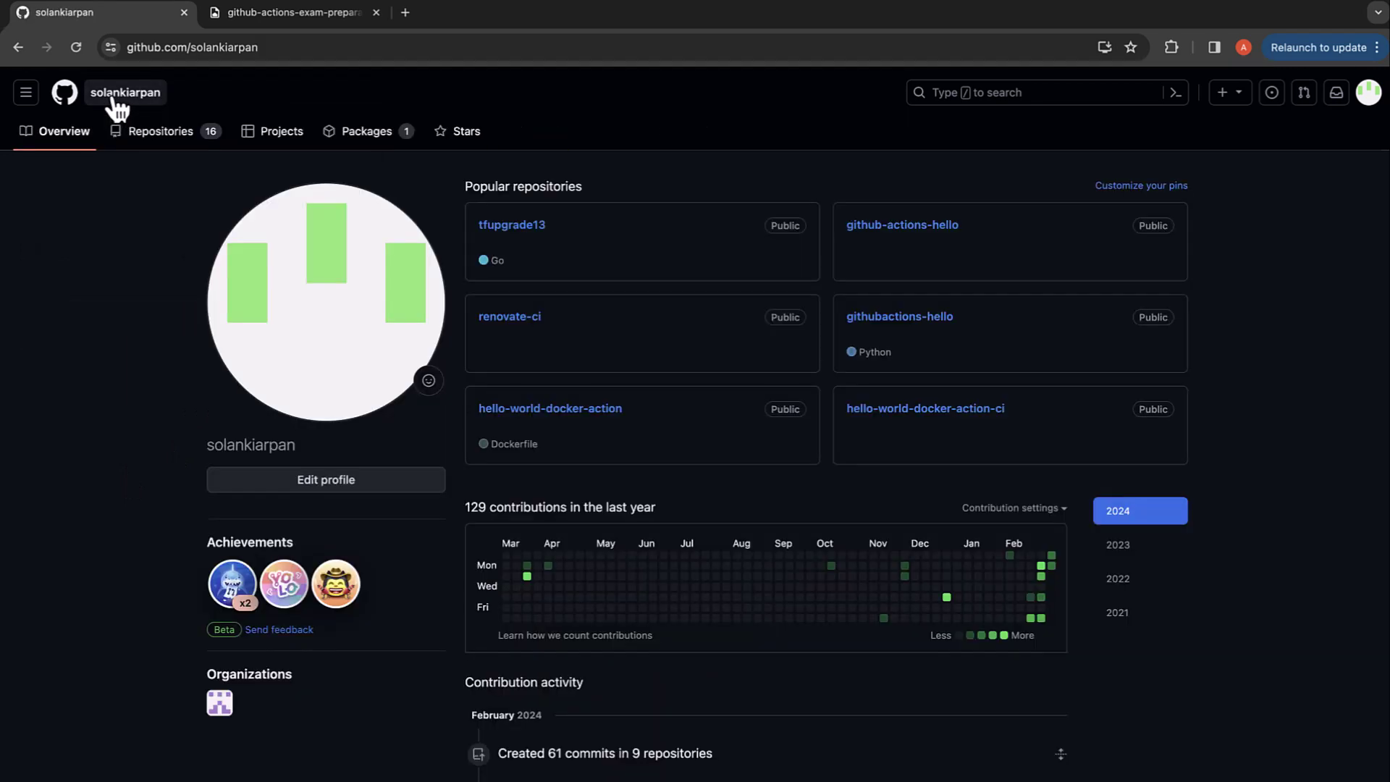
click(382, 141)
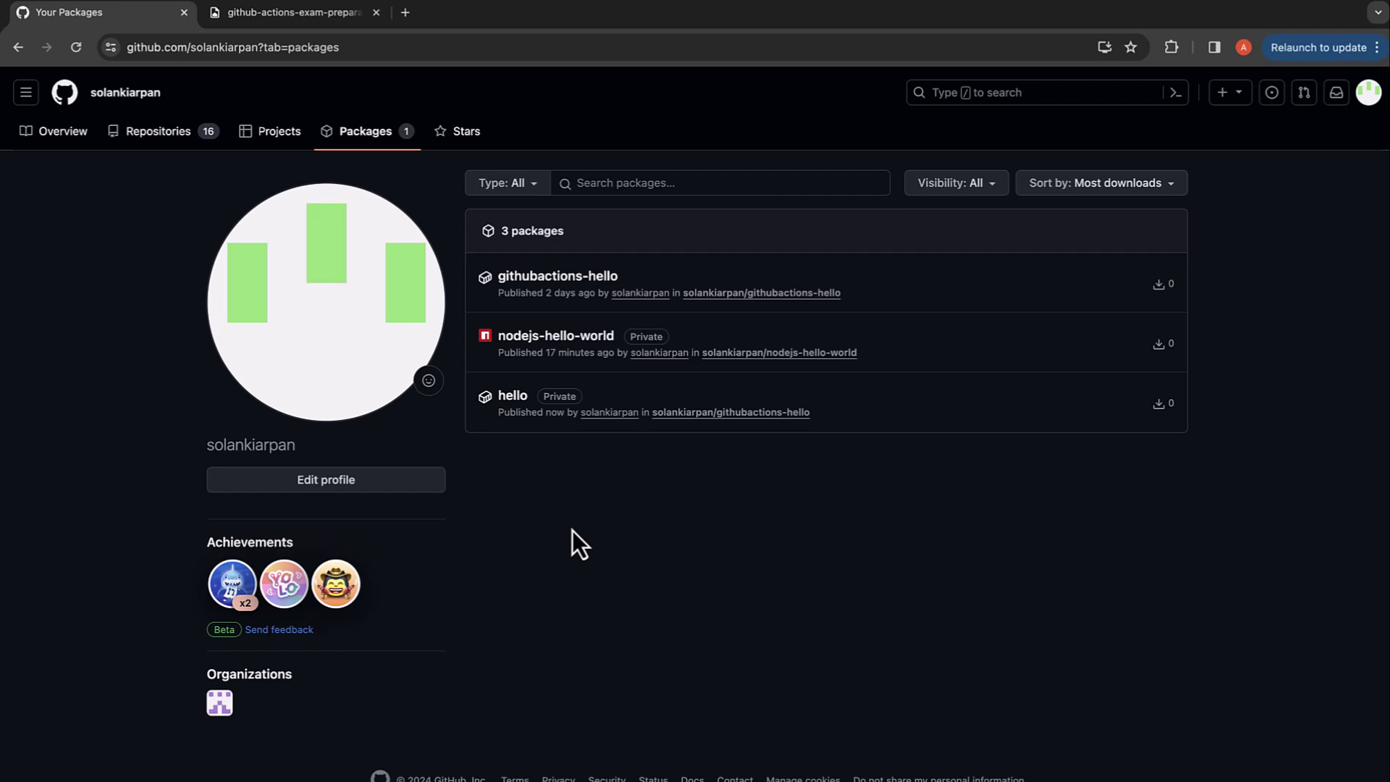
click(513, 395)
Step: Copy the docker pull ghcr.io/solankiarpan/hello:latest command and review the package README
drag(424, 429, 315, 431)
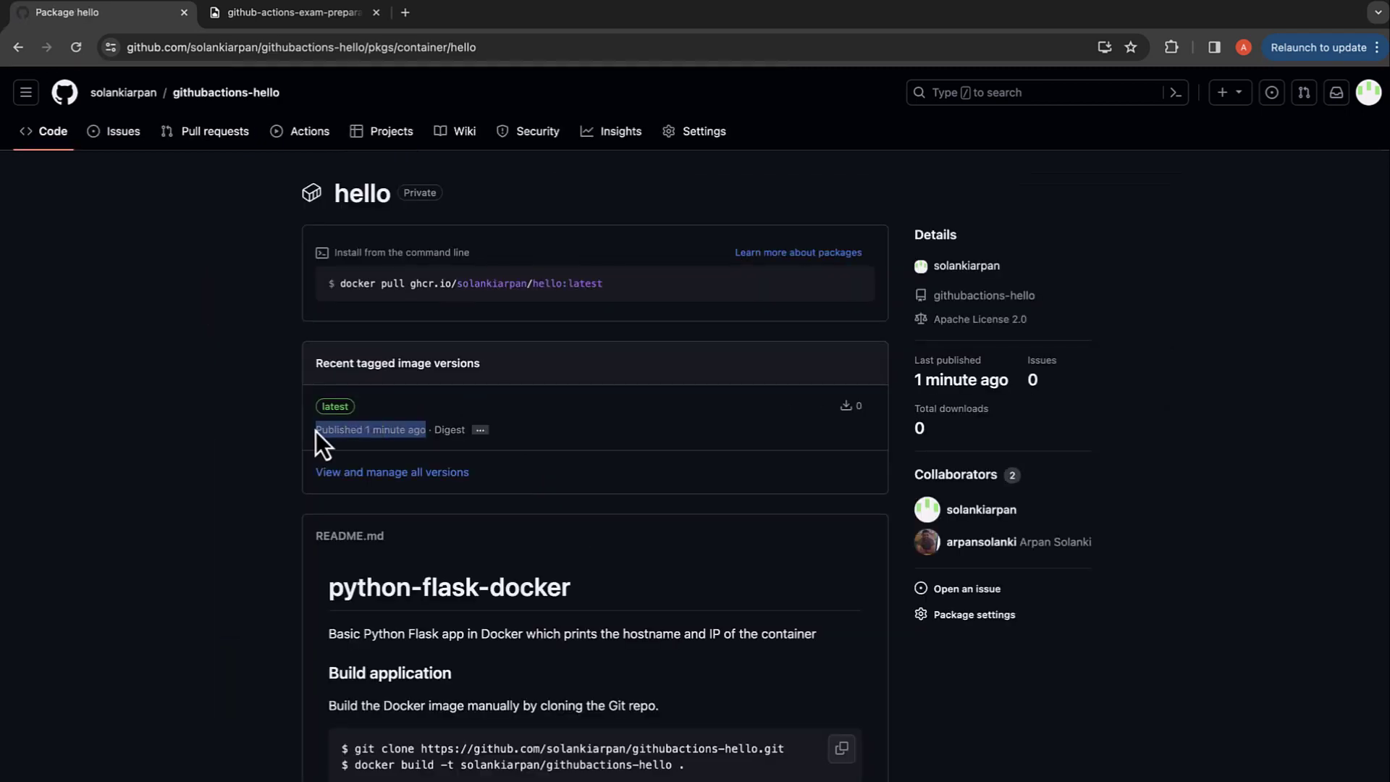
scroll(343, 507, down, 1)
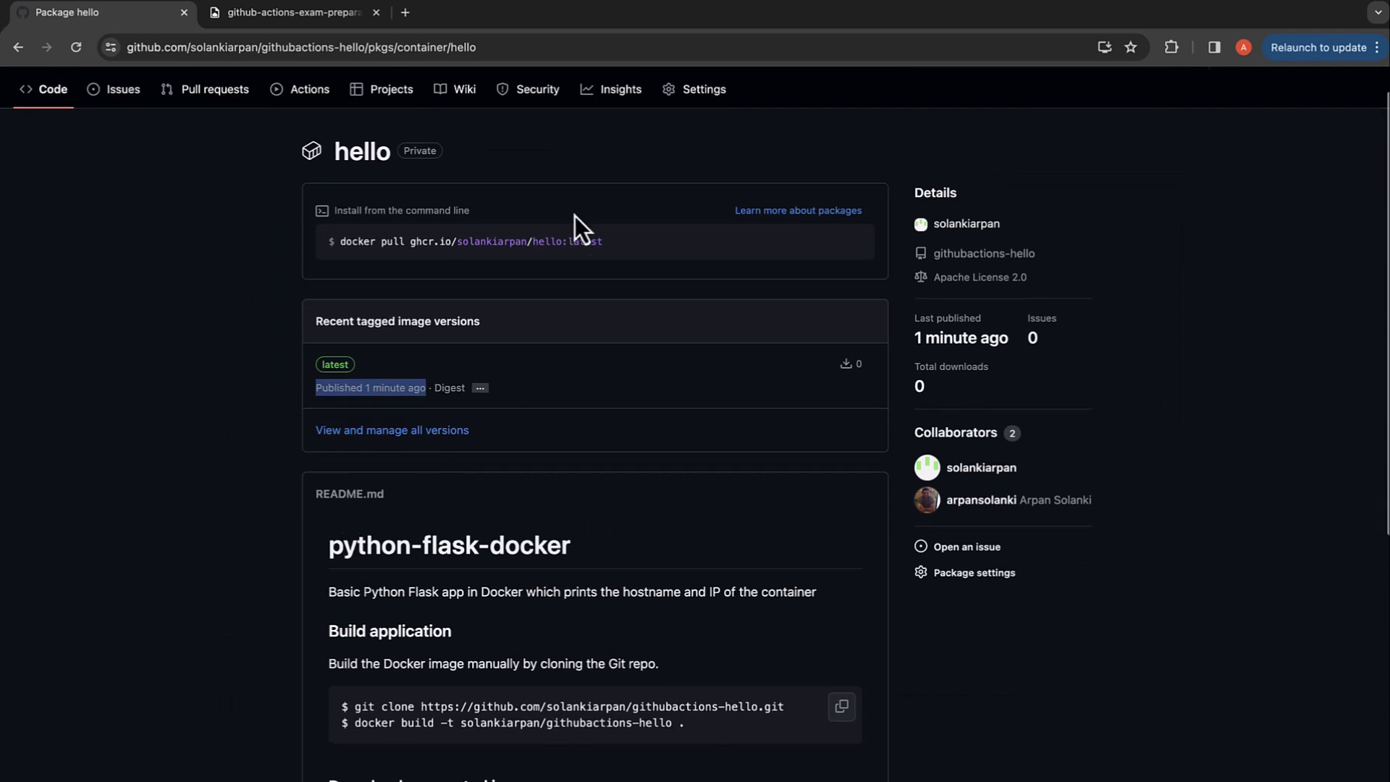
click(858, 241)
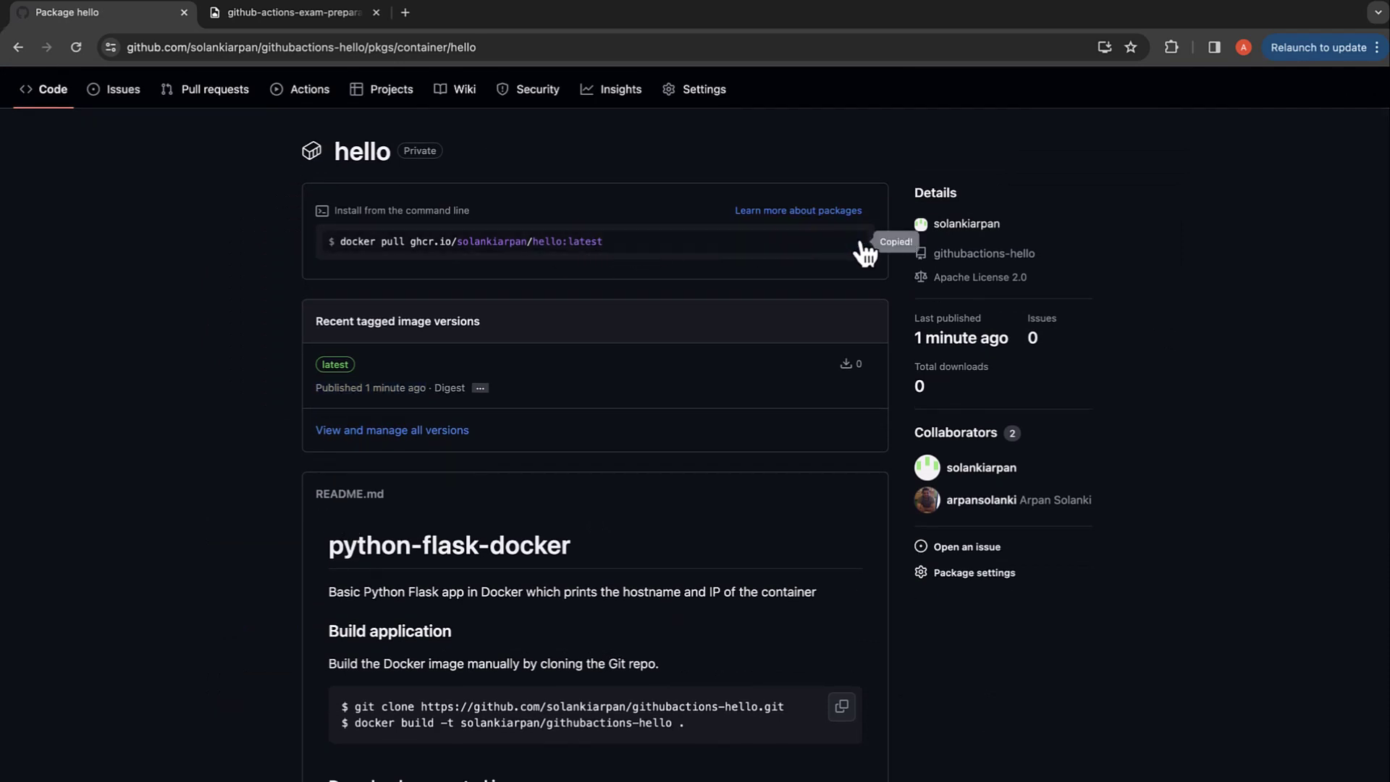
triple_click(577, 244)
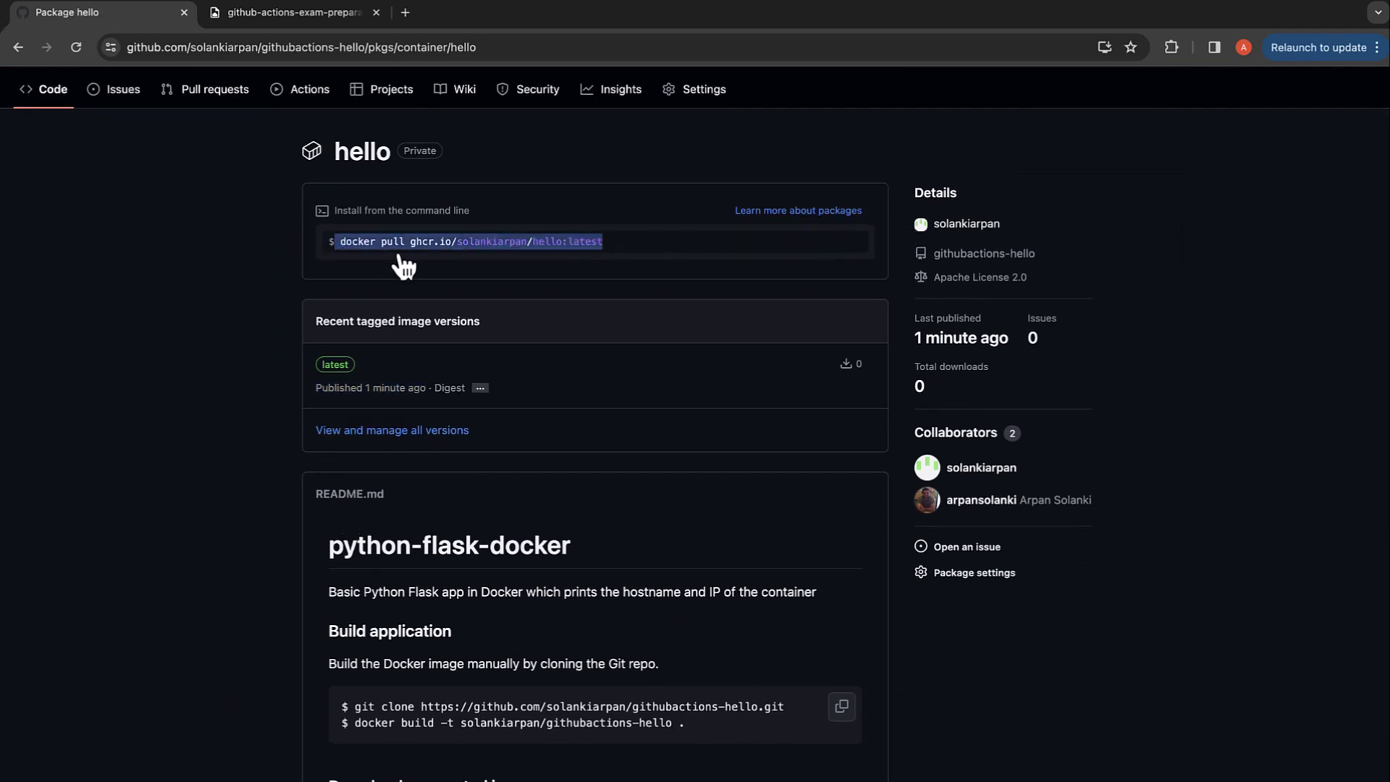
click(662, 250)
drag(666, 258, 413, 252)
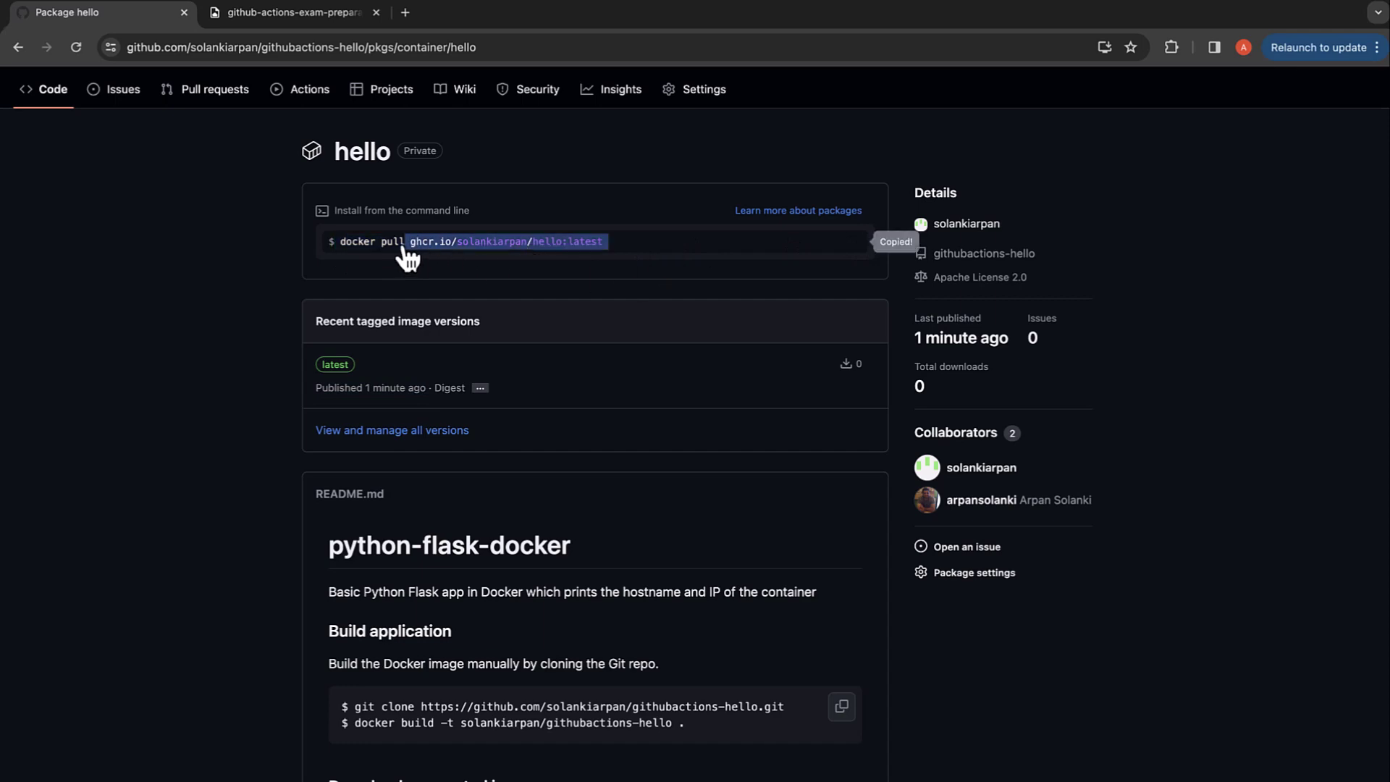
click(208, 426)
scroll(207, 426, down, 2)
scroll(206, 425, down, 2)
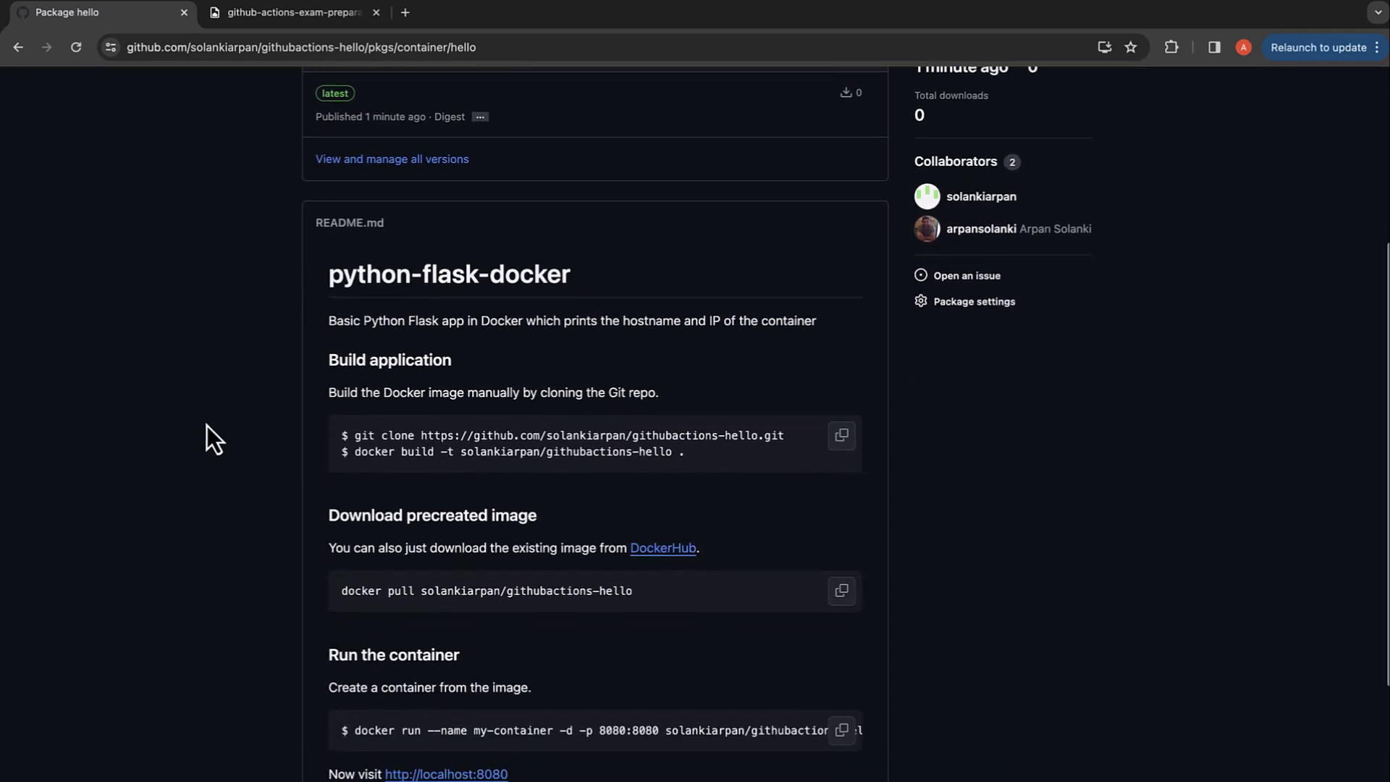
scroll(206, 424, down, 2)
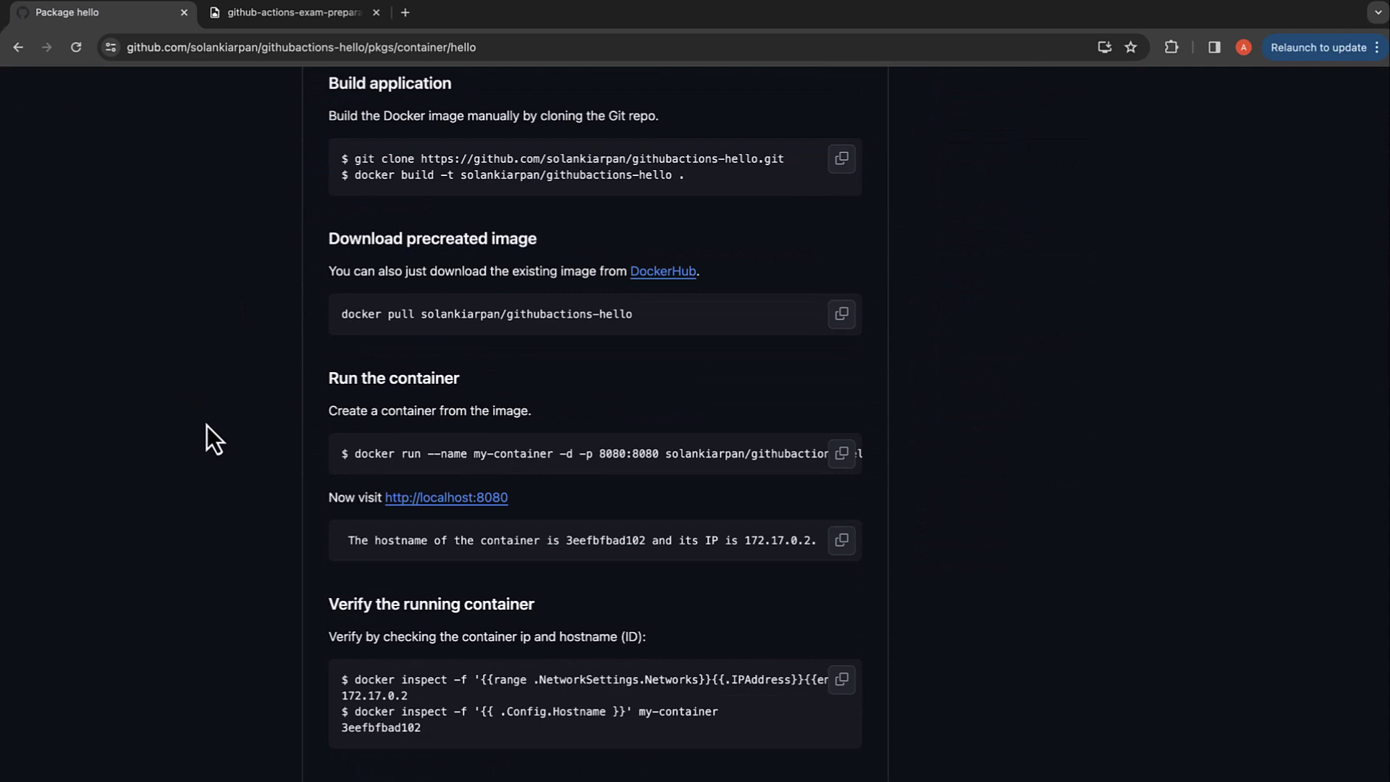
scroll(208, 426, down, 1)
scroll(208, 426, up, 1)
scroll(207, 426, up, 3)
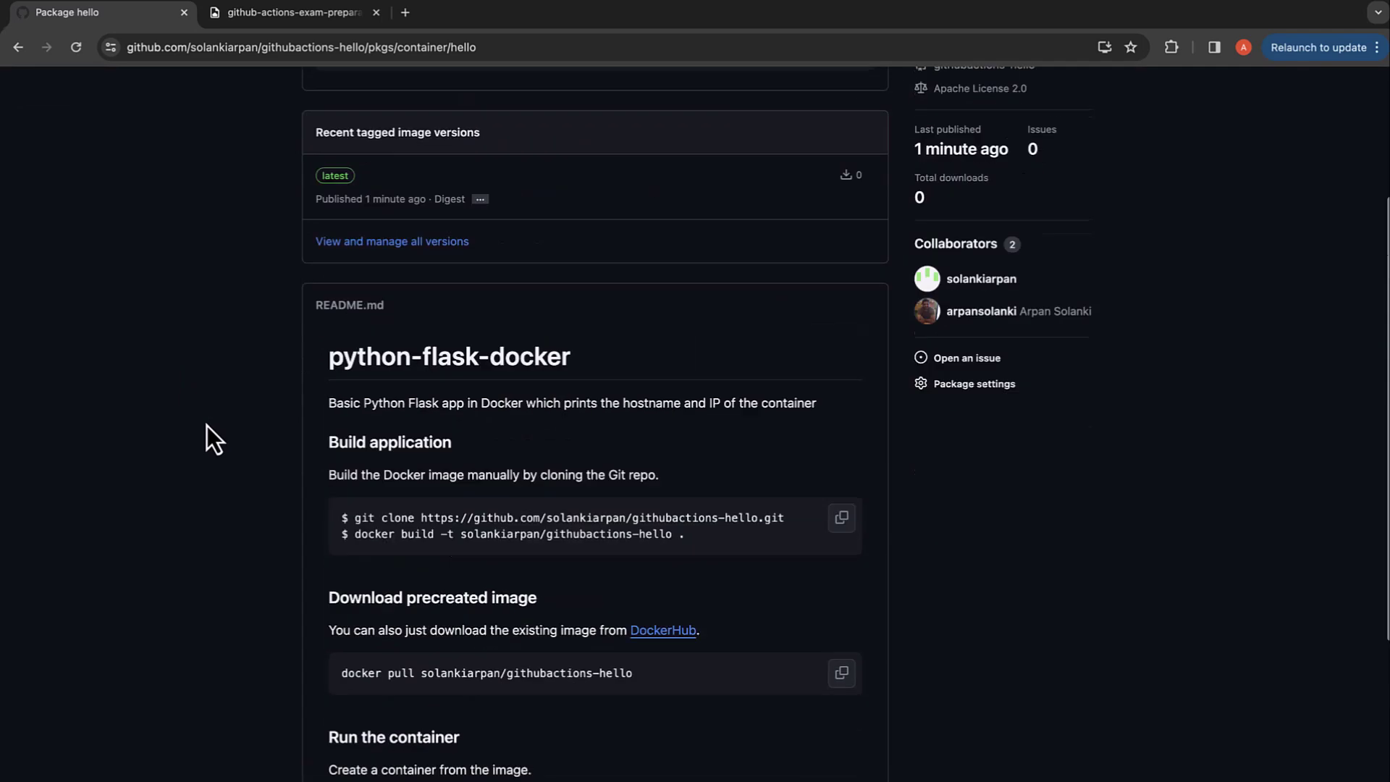
scroll(208, 425, up, 2)
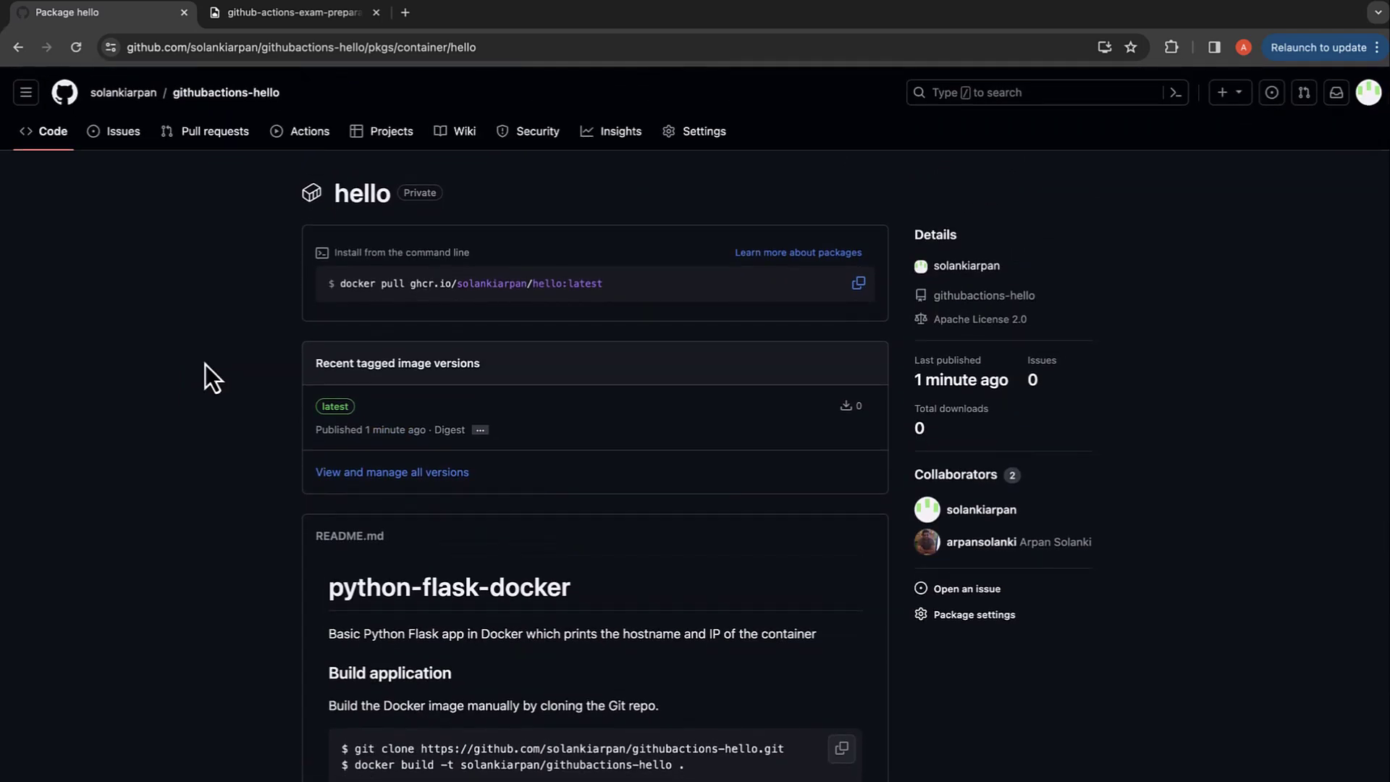